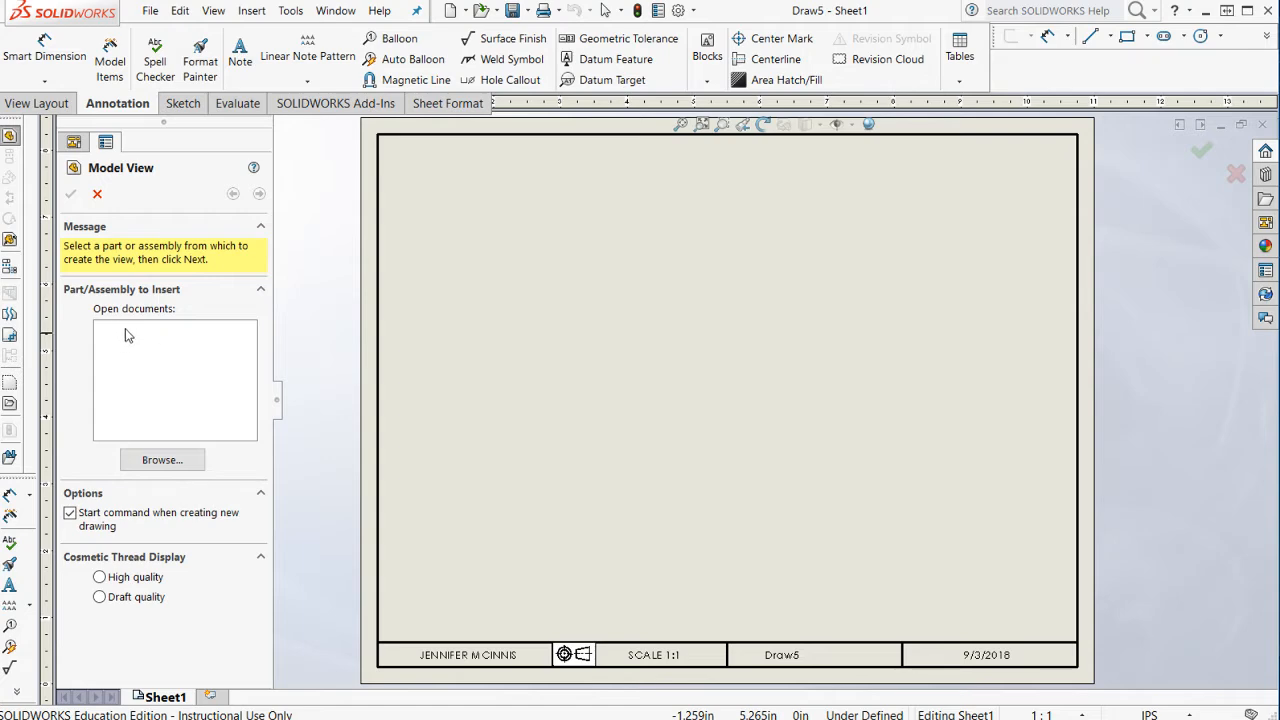
# - Load the JAM_BearingPlate part from the SolidWorks Learning Module folder as the model for the drawing views
pyautogui.click(185, 462)
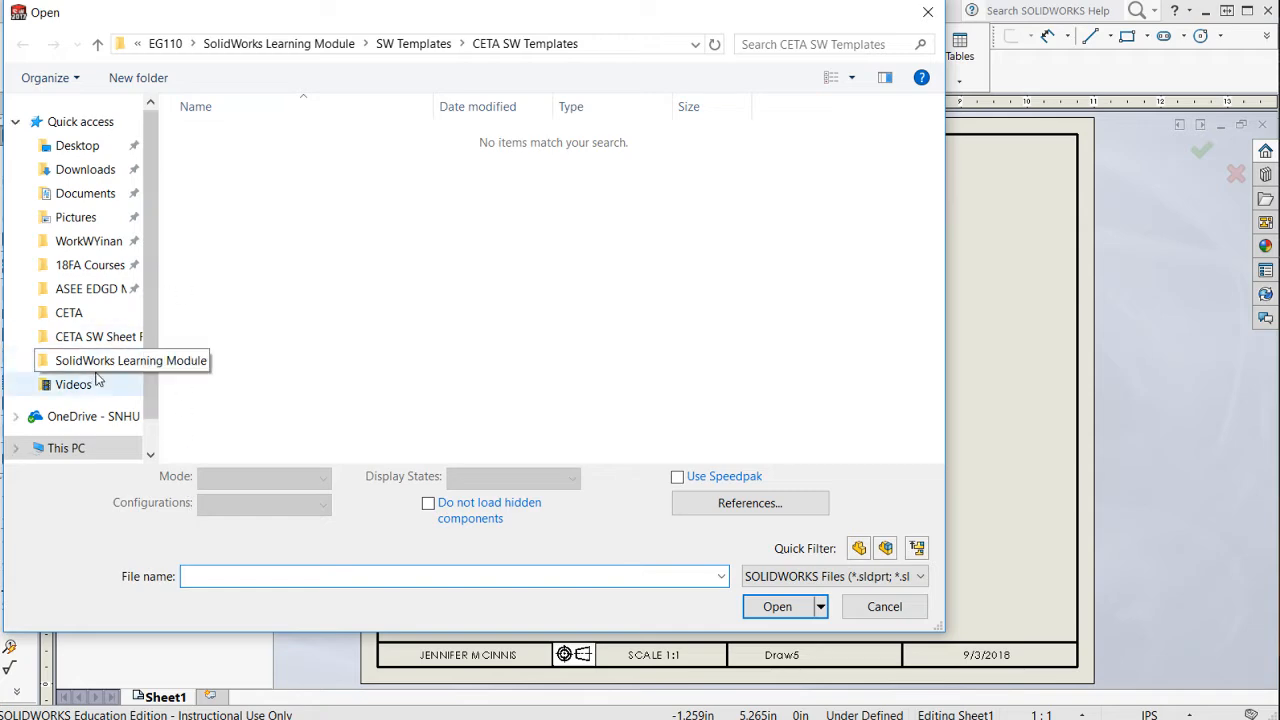
pyautogui.click(128, 360)
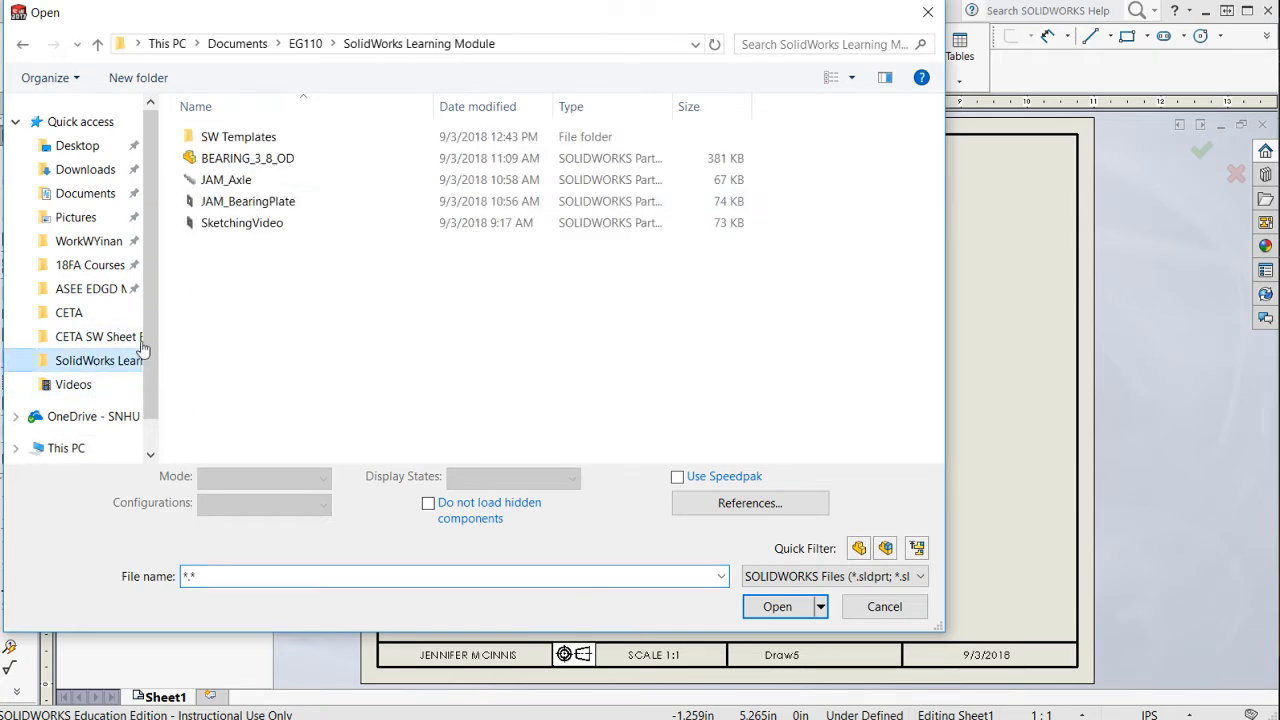
pyautogui.doubleClick(258, 203)
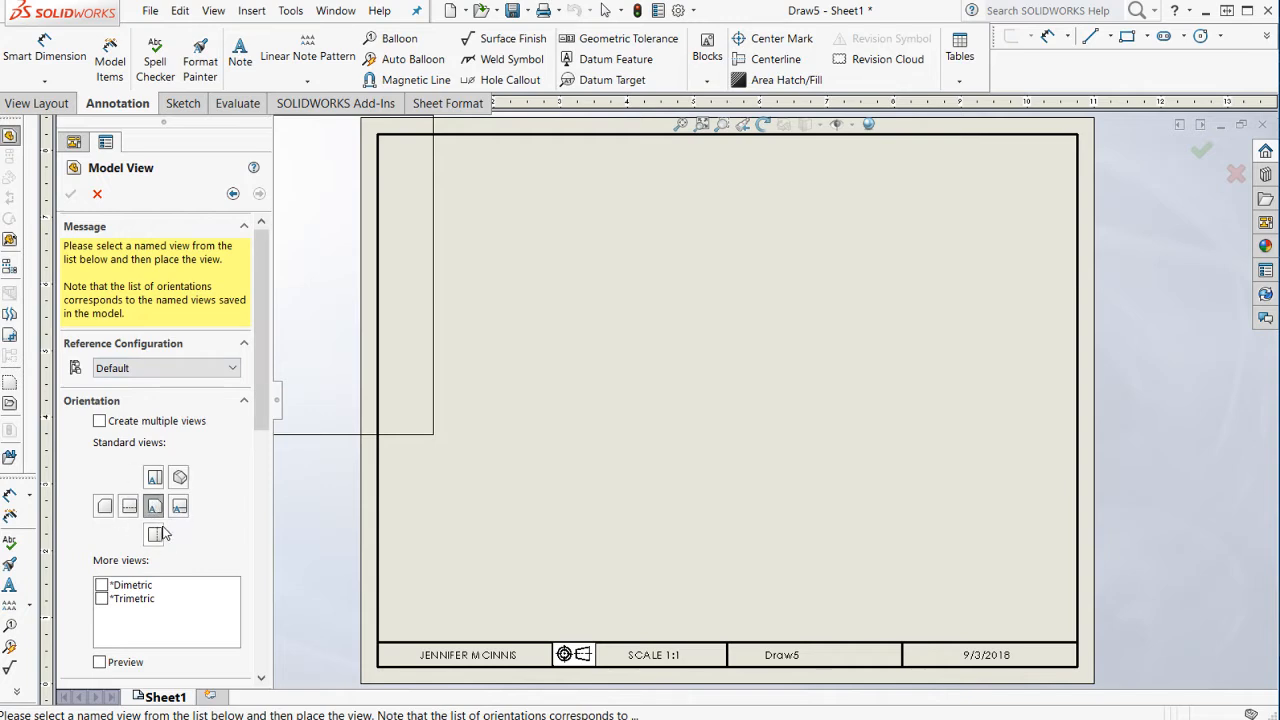
# - Place the plate's front view on the lower part of the sheet, with projected right and isometric views
pyautogui.click(592, 454)
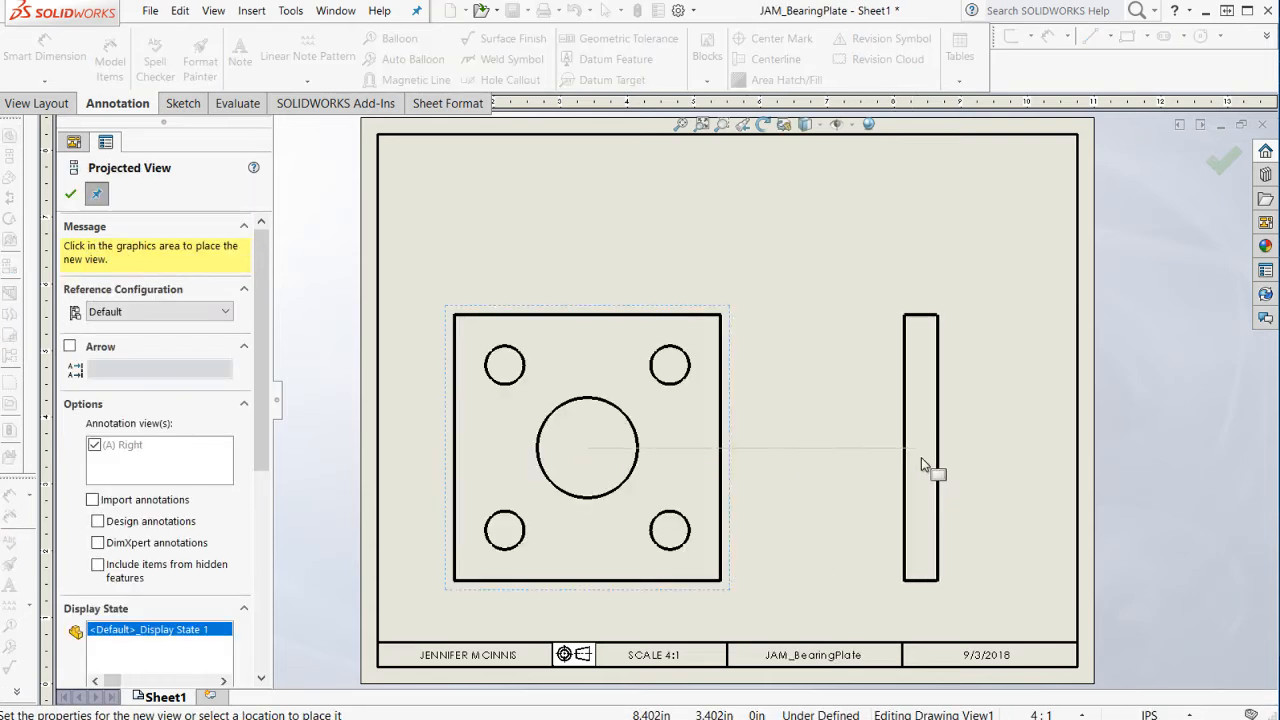
pyautogui.click(923, 460)
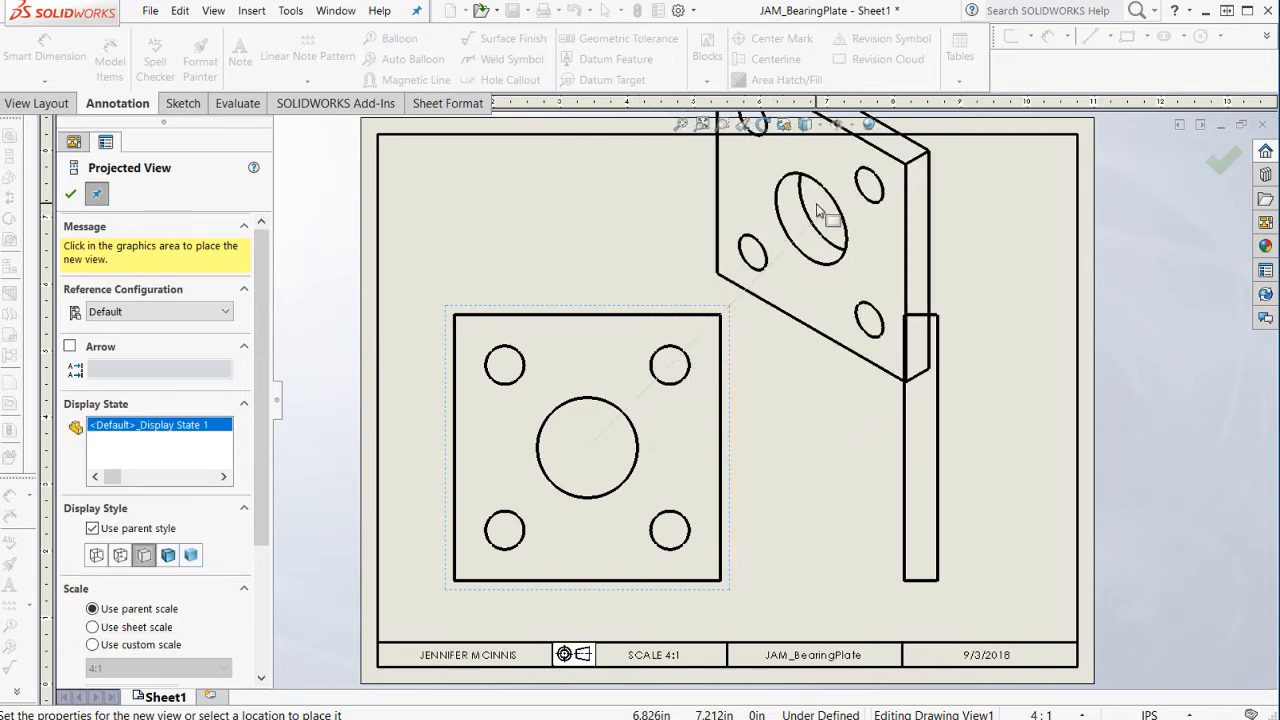
pyautogui.click(815, 203)
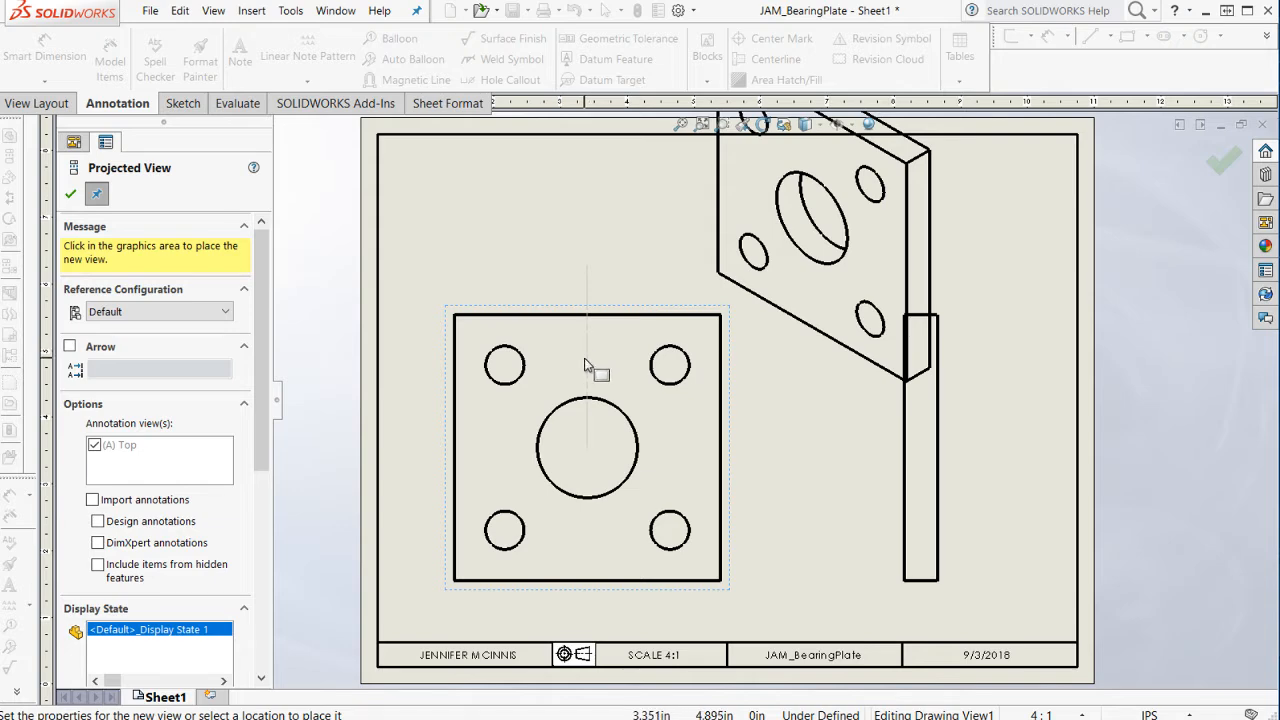
pyautogui.press('Escape')
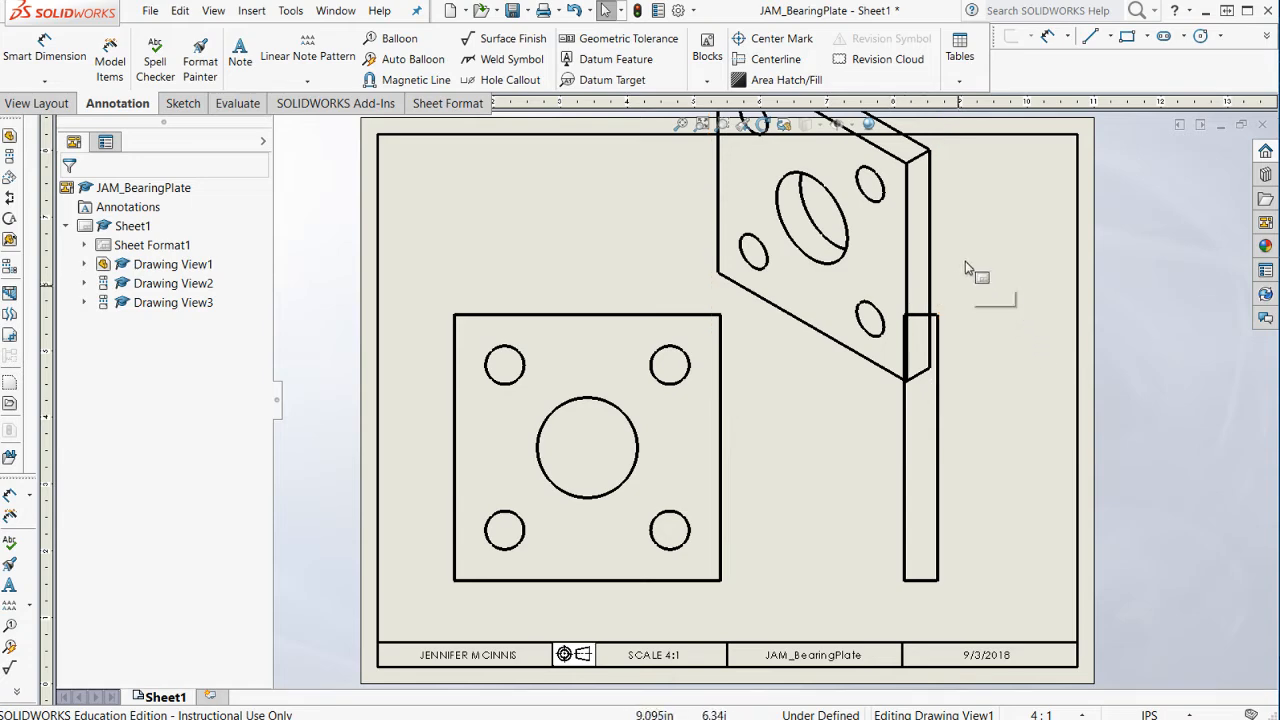
# - Move the isometric view toward the sheet's right border and set its display style to Shaded With Edges
pyautogui.moveTo(937, 265)
pyautogui.mouseDown()
pyautogui.moveTo(1077, 326)
pyautogui.moveTo(1082, 298)
pyautogui.mouseUp()
pyautogui.press('Escape')
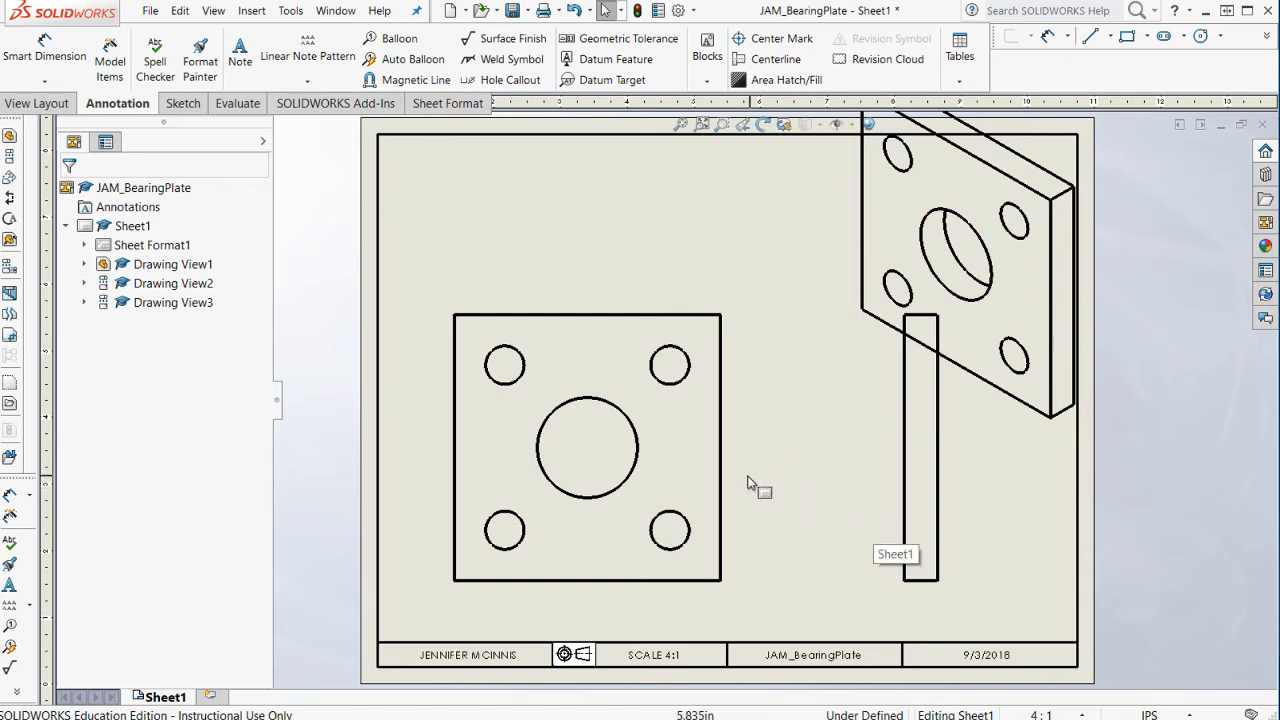
pyautogui.click(697, 458)
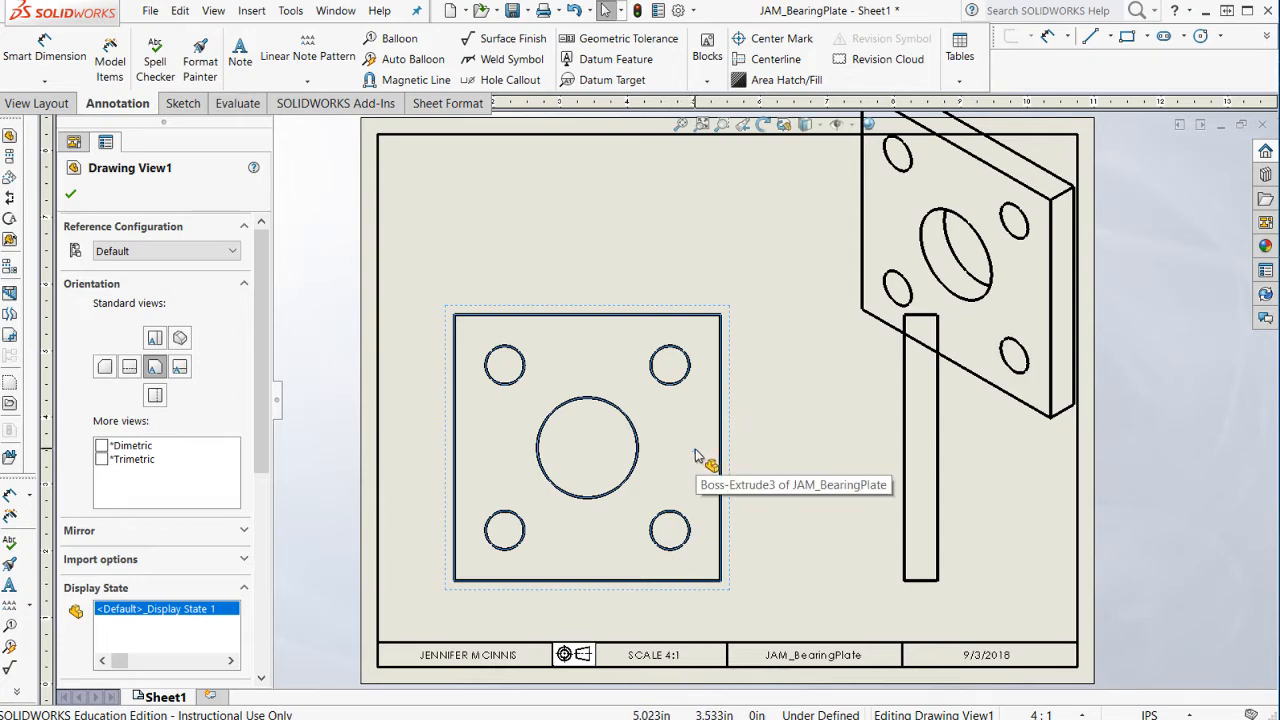
pyautogui.click(978, 337)
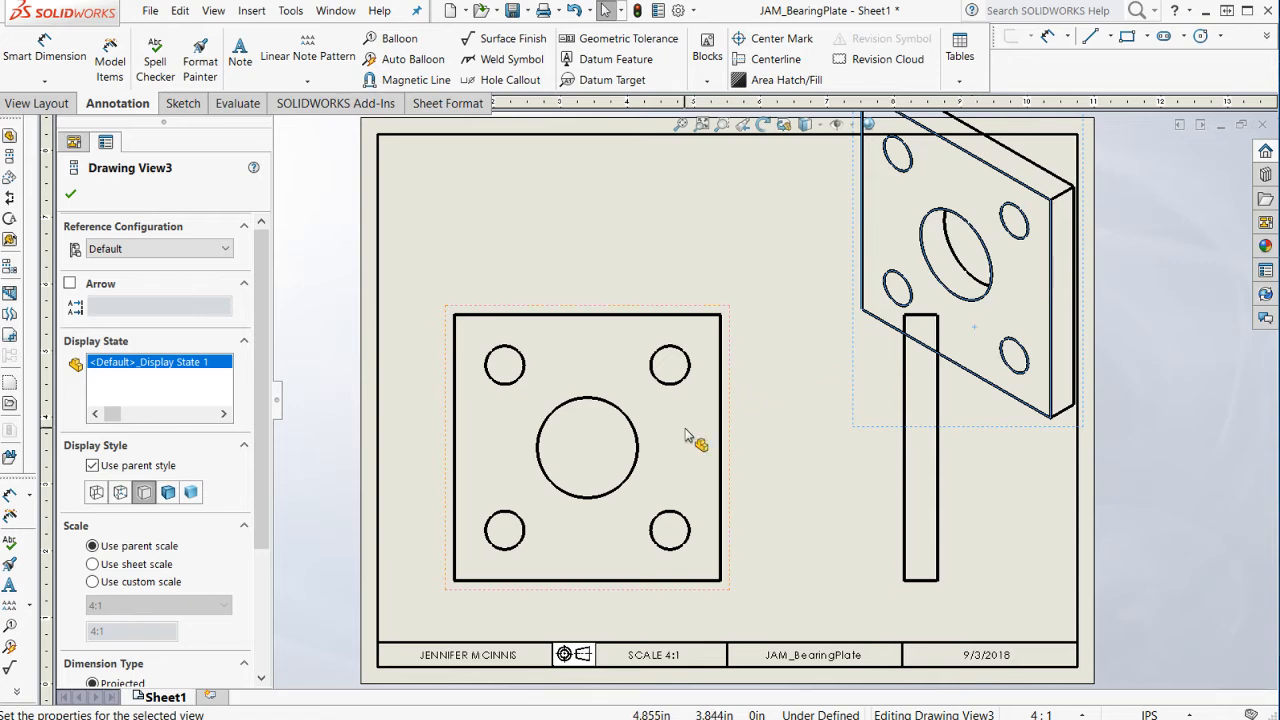
pyautogui.click(168, 492)
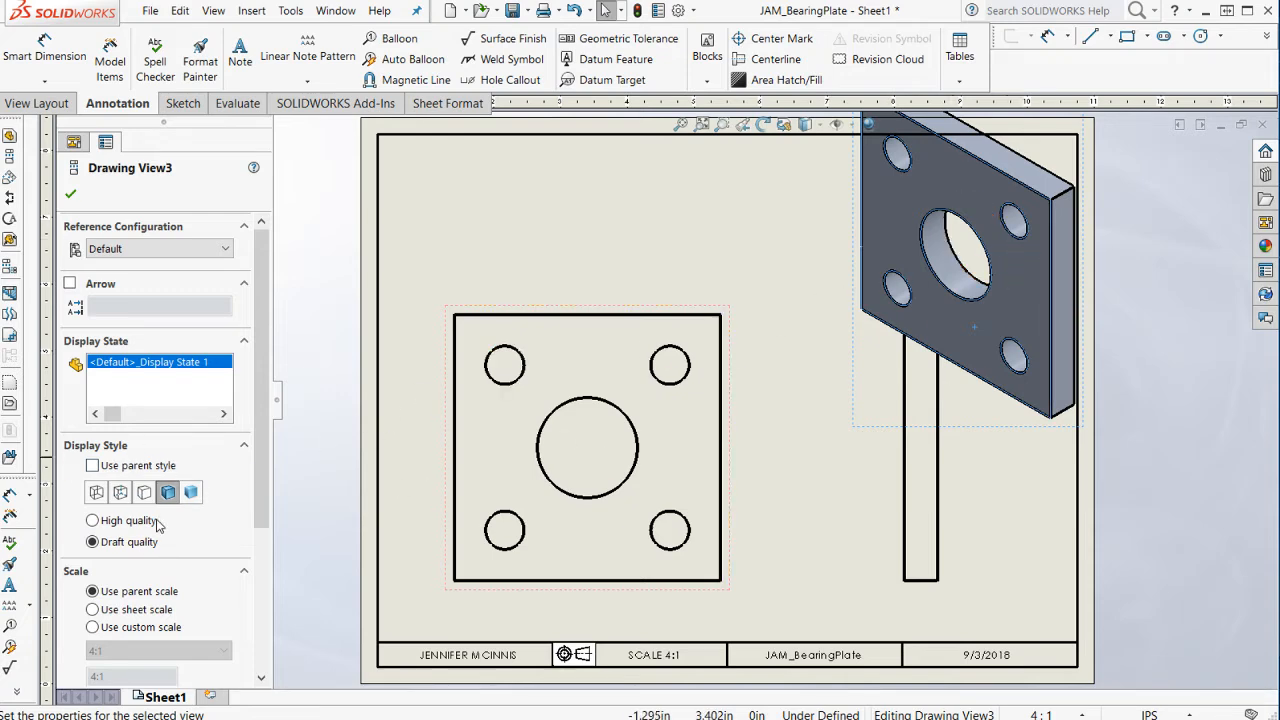
# - Give the isometric view a custom scale of 2:1
pyautogui.scroll(-5, 157, 525)
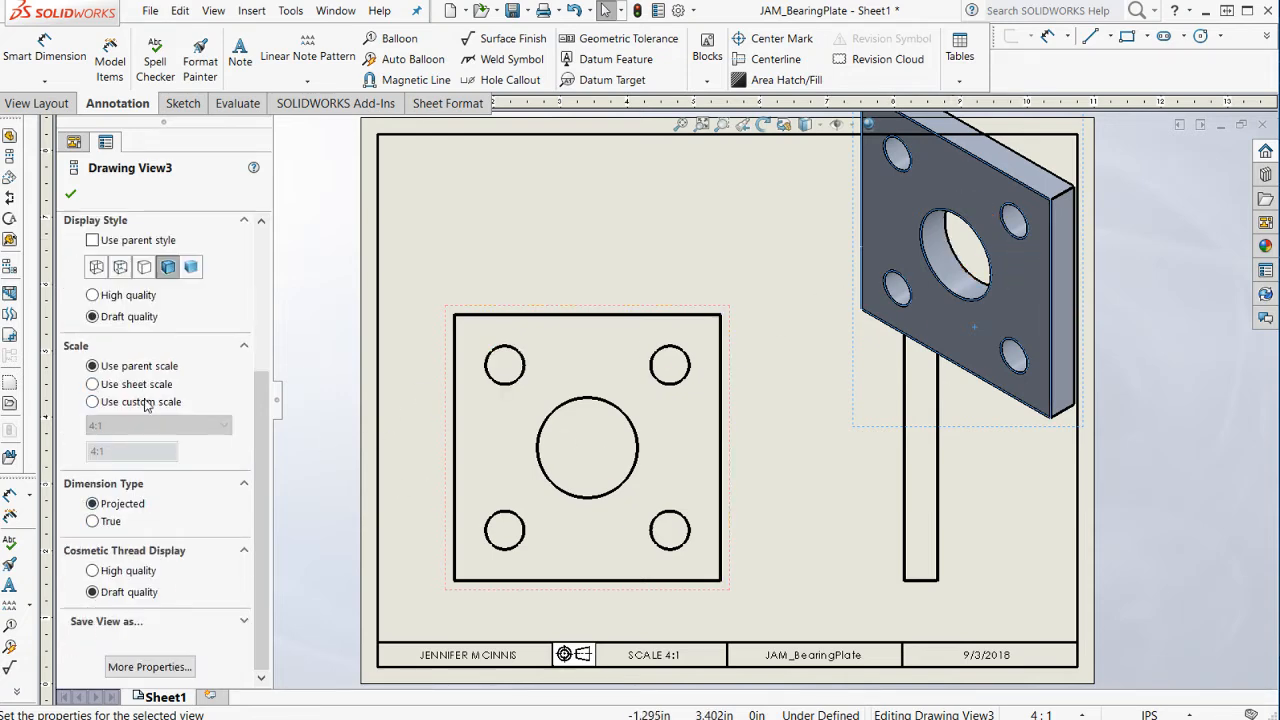
pyautogui.click(146, 402)
pyautogui.click(127, 426)
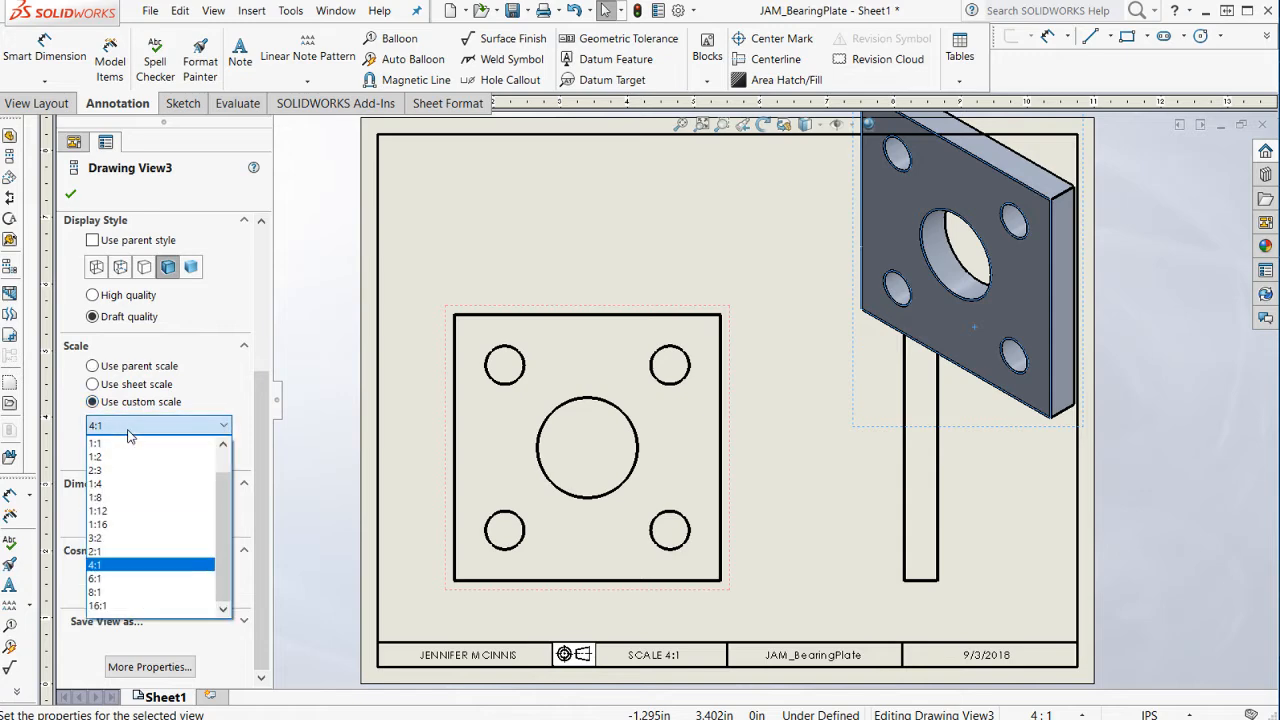
pyautogui.click(114, 551)
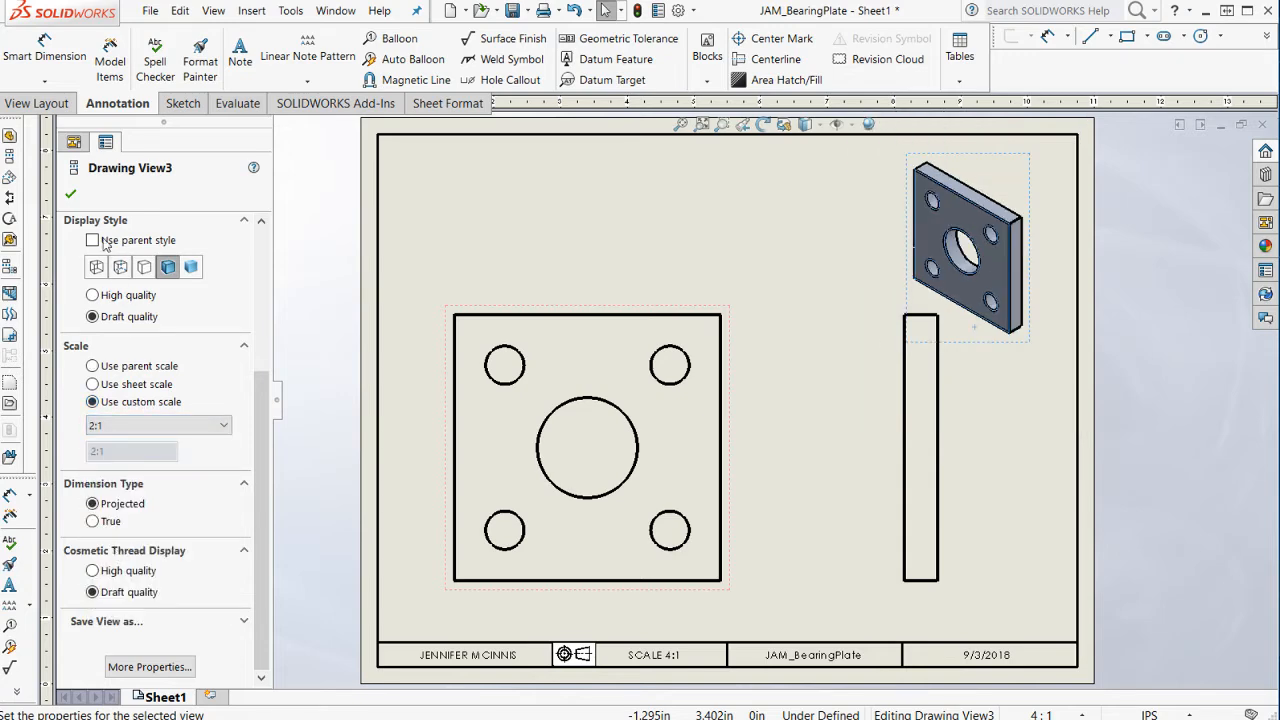
pyautogui.click(69, 197)
# - Reposition the isometric view in the sheet's upper-right corner, clear of the right side view
pyautogui.click(1006, 423)
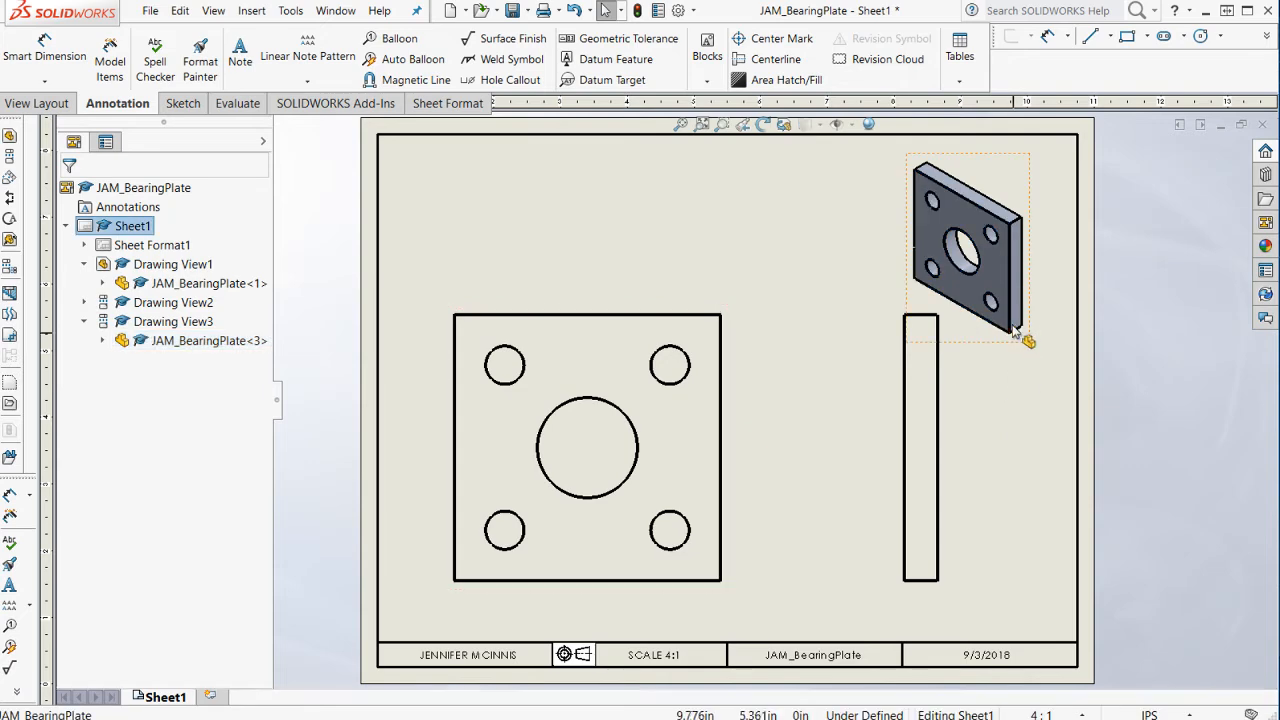
pyautogui.moveTo(1030, 340)
pyautogui.mouseDown()
pyautogui.moveTo(1063, 320)
pyautogui.moveTo(1074, 329)
pyautogui.moveTo(1055, 330)
pyautogui.mouseUp()
pyautogui.click(1108, 341)
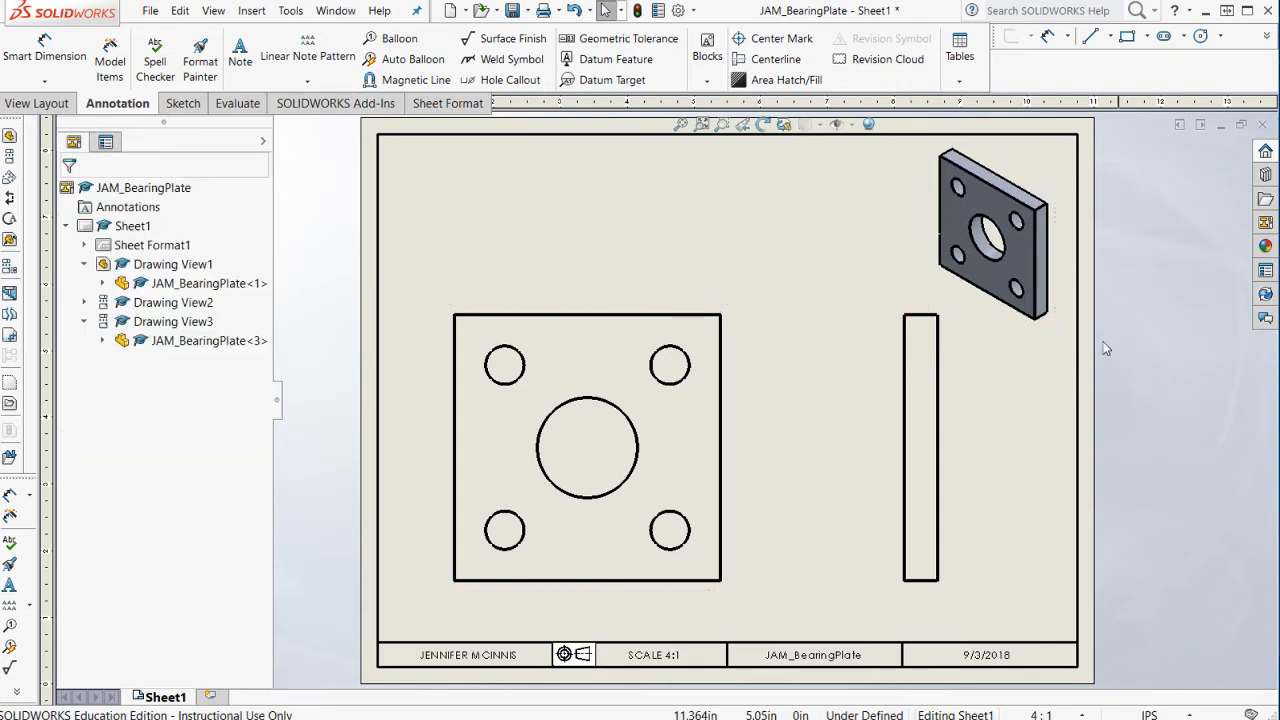
pyautogui.scroll(2, 1028, 302)
pyautogui.scroll(-1, 839, 338)
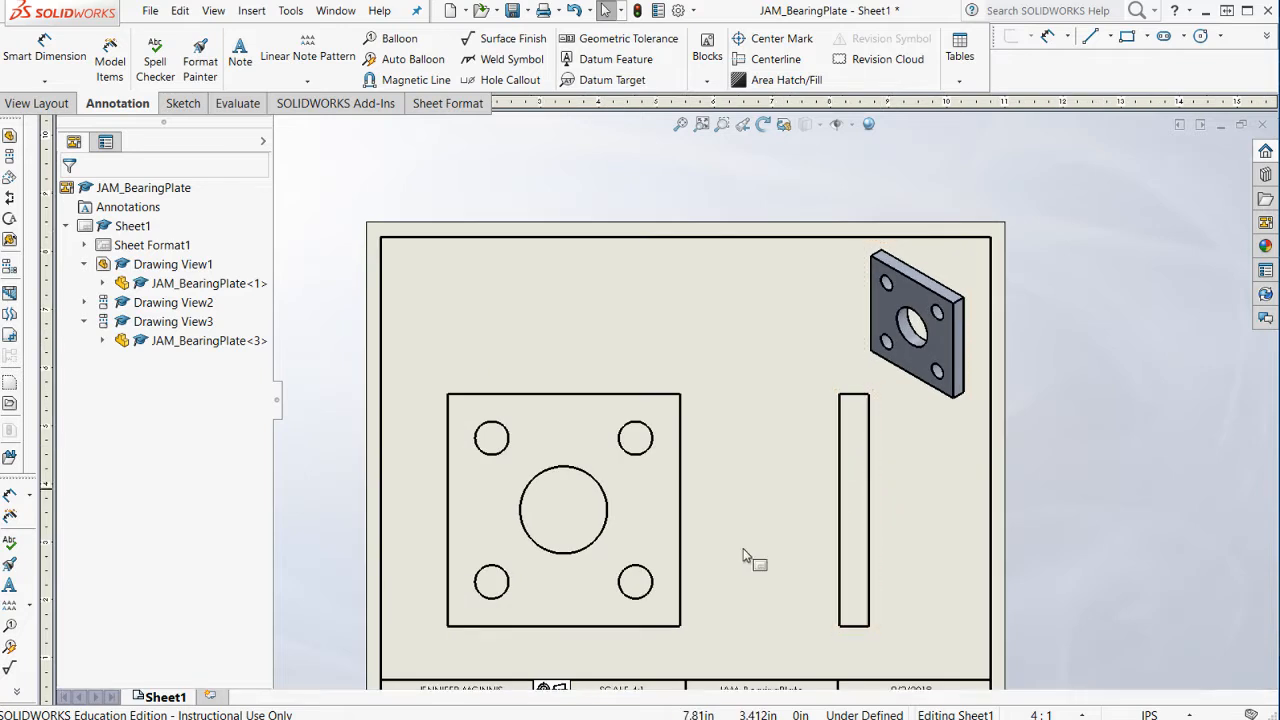
pyautogui.press('f')
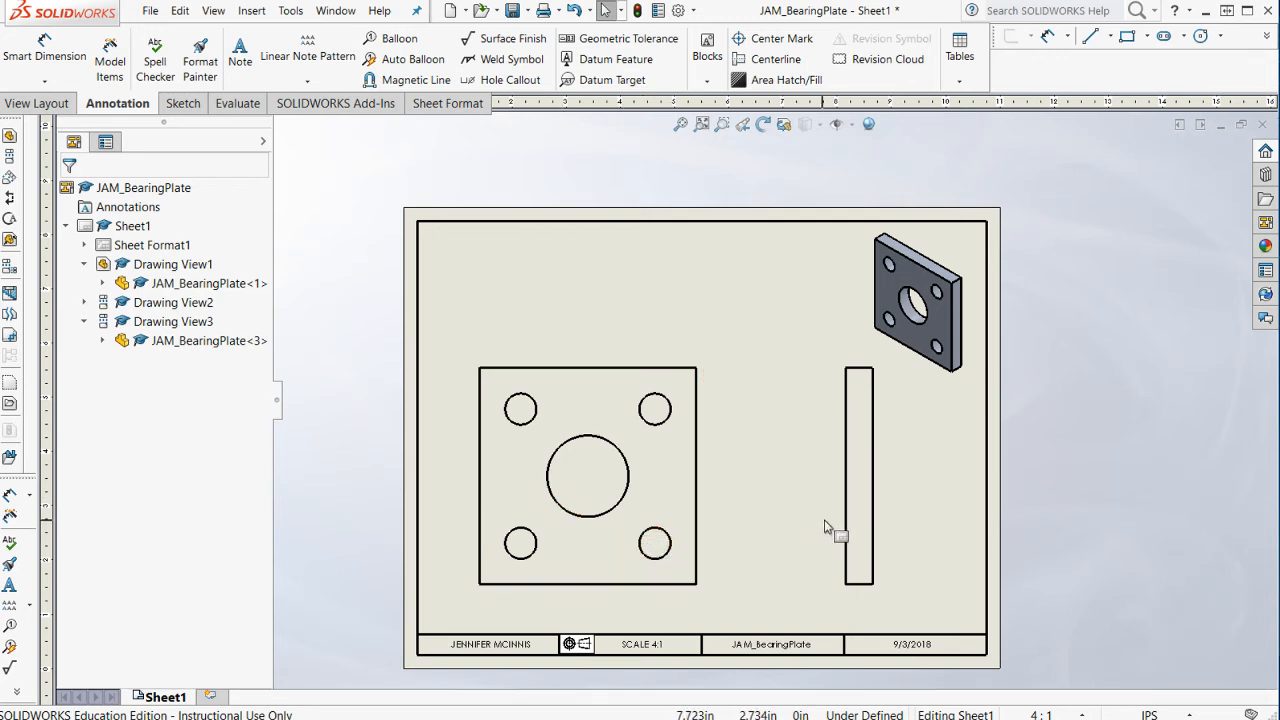
# - Set the front view's display style to Hidden Lines Visible so the right view inherits it, comparing it with Wireframe
pyautogui.click(863, 517)
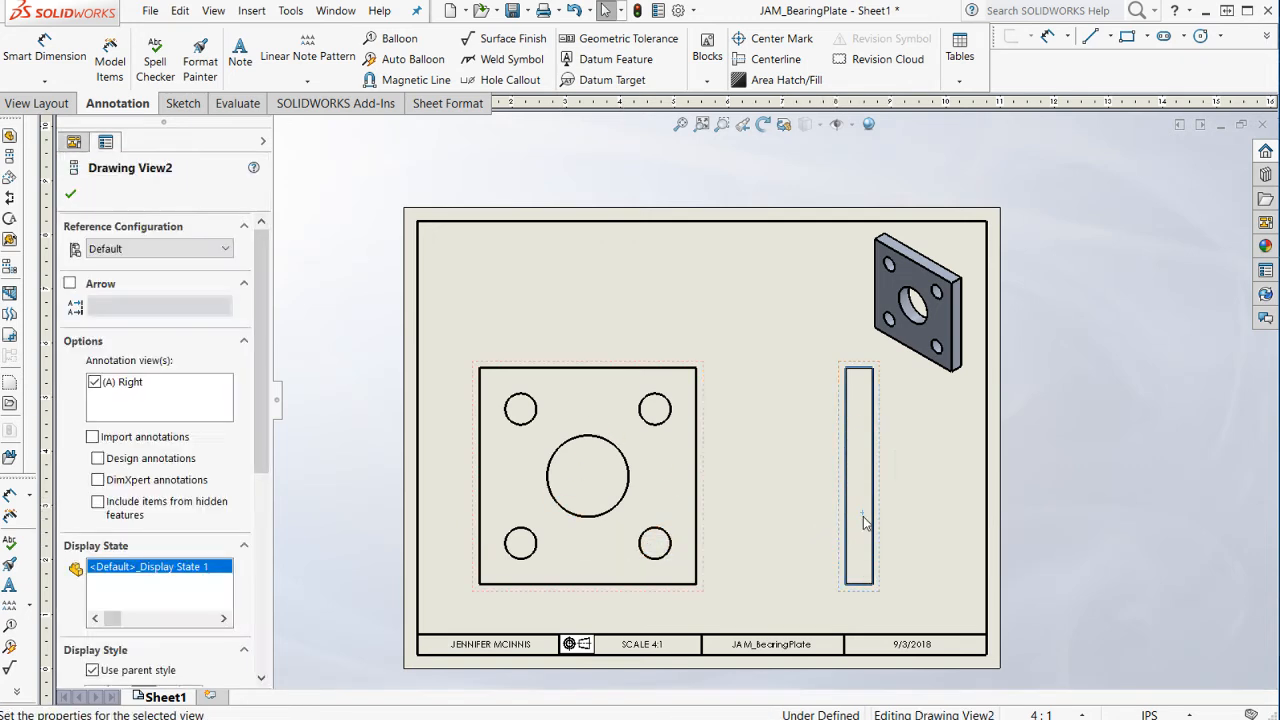
pyautogui.click(688, 485)
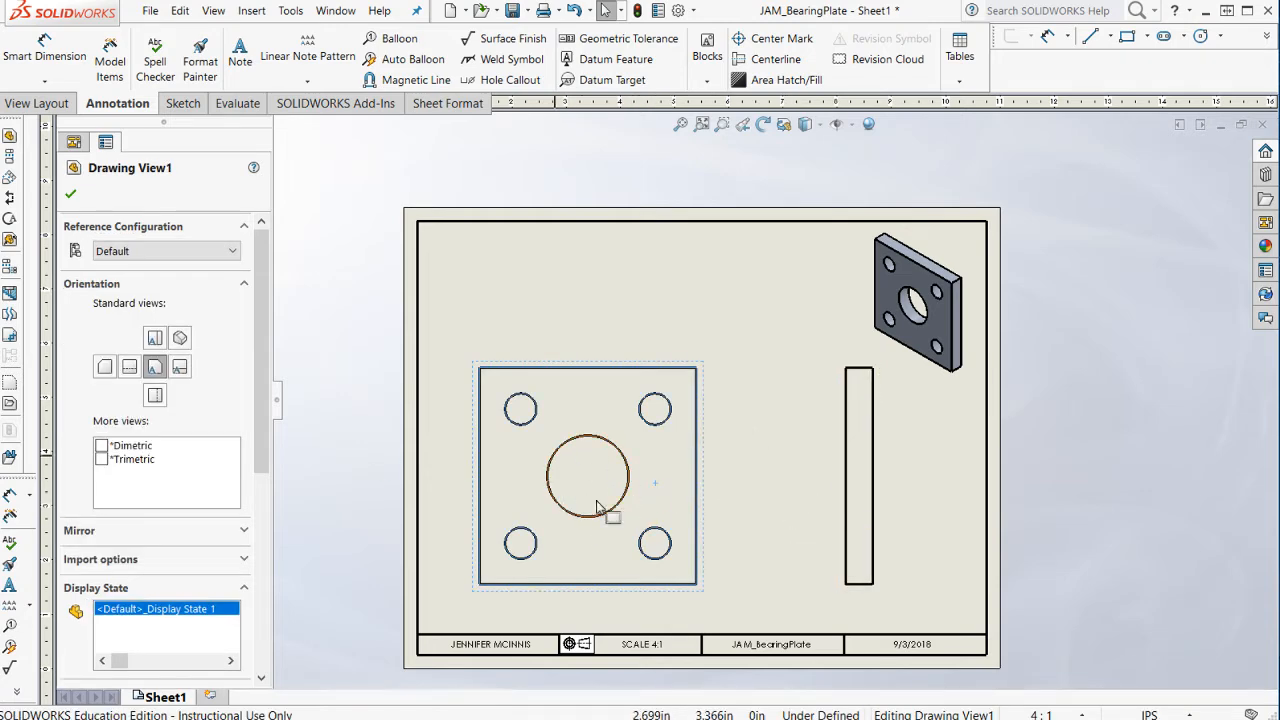
pyautogui.moveTo(262, 451); pyautogui.dragTo(270, 551)
pyautogui.click(129, 521)
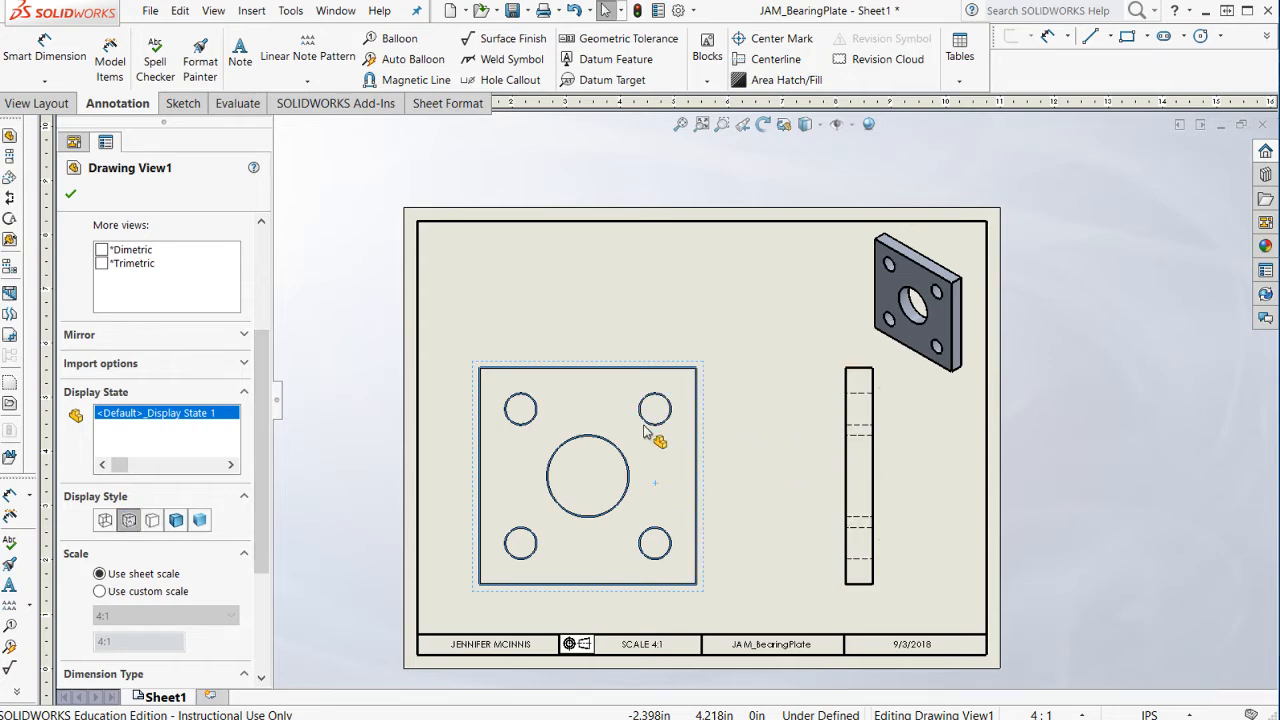
pyautogui.click(105, 521)
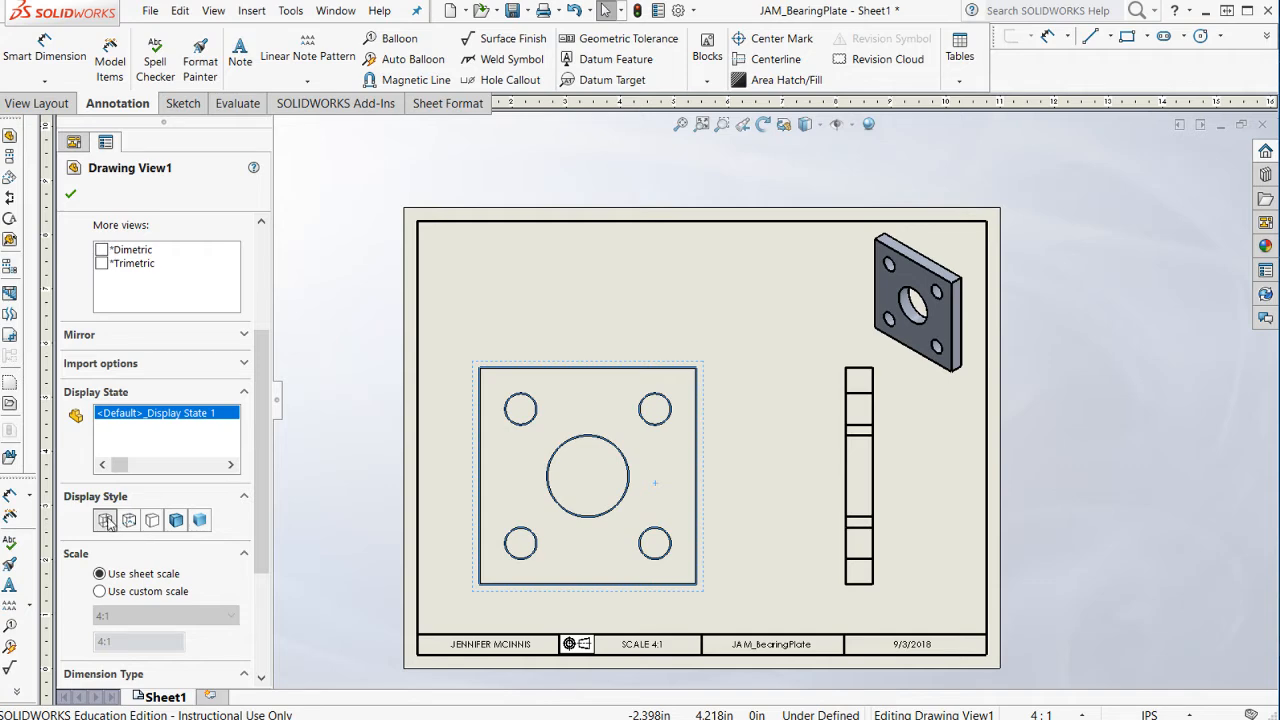
pyautogui.click(129, 521)
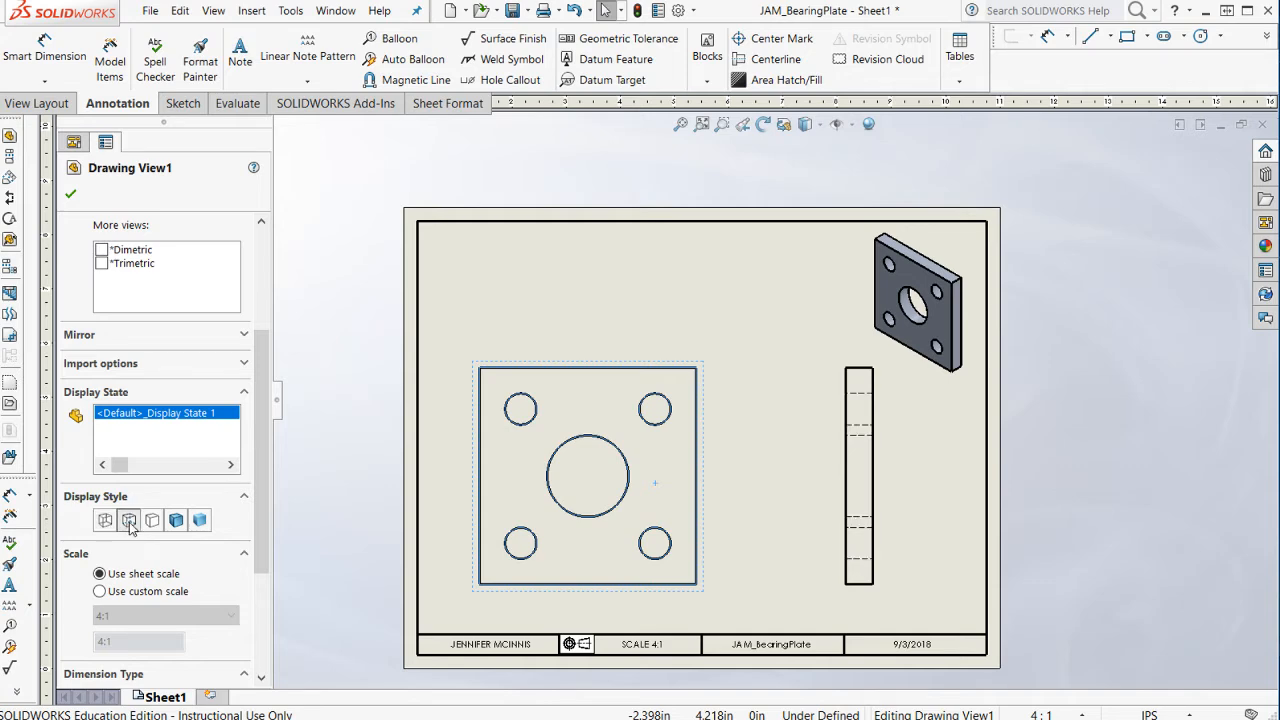
pyautogui.click(745, 421)
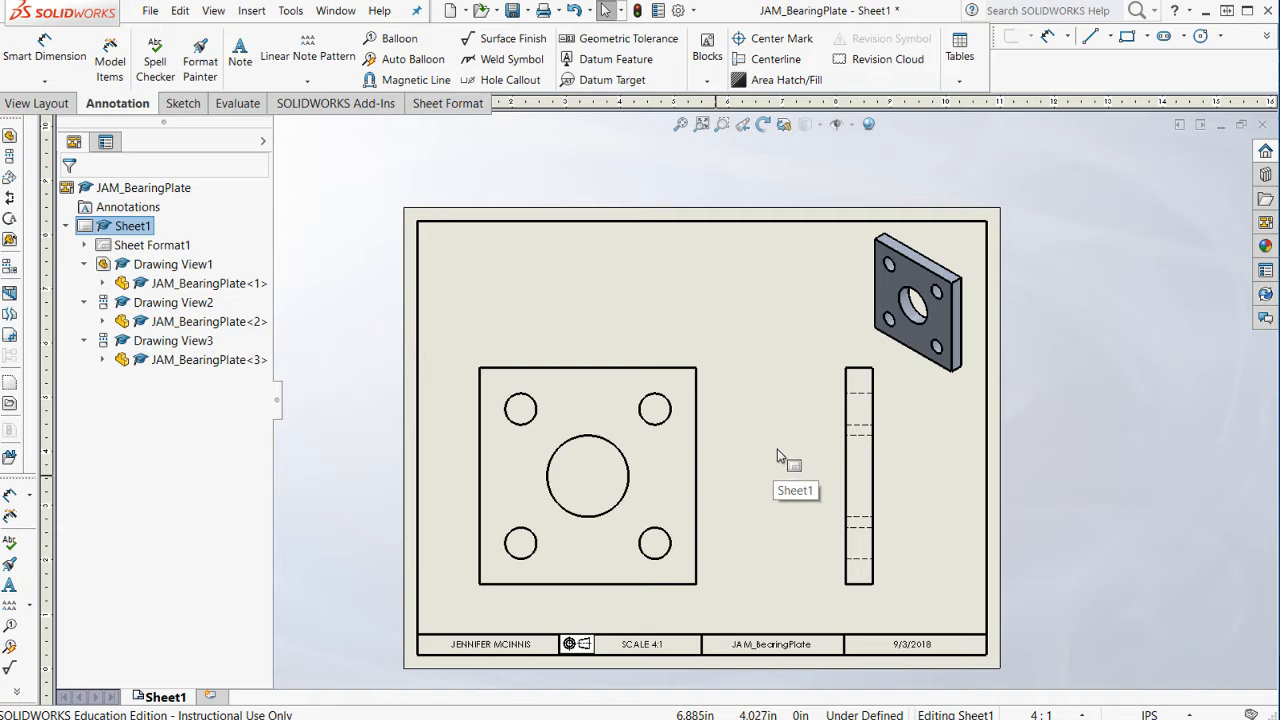
# - Add circular center marks with circular lines and a base center mark to the front view's four corner holes
pyautogui.click(741, 40)
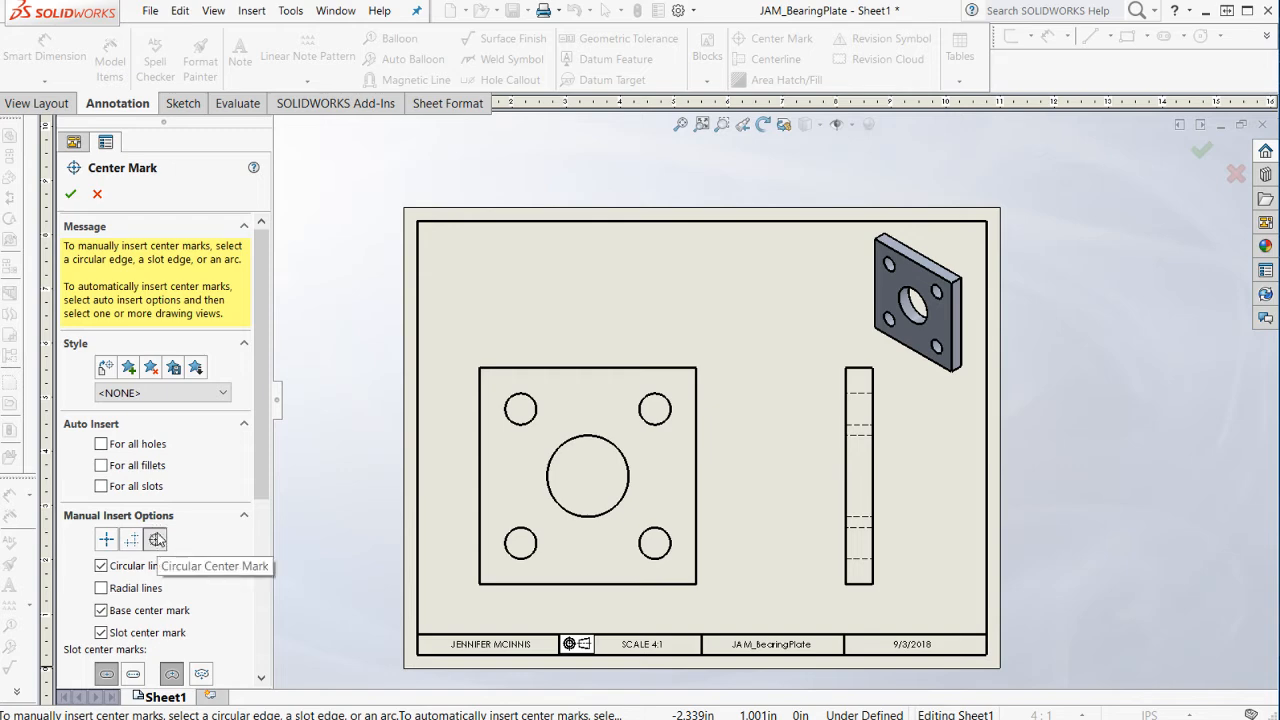
pyautogui.click(106, 539)
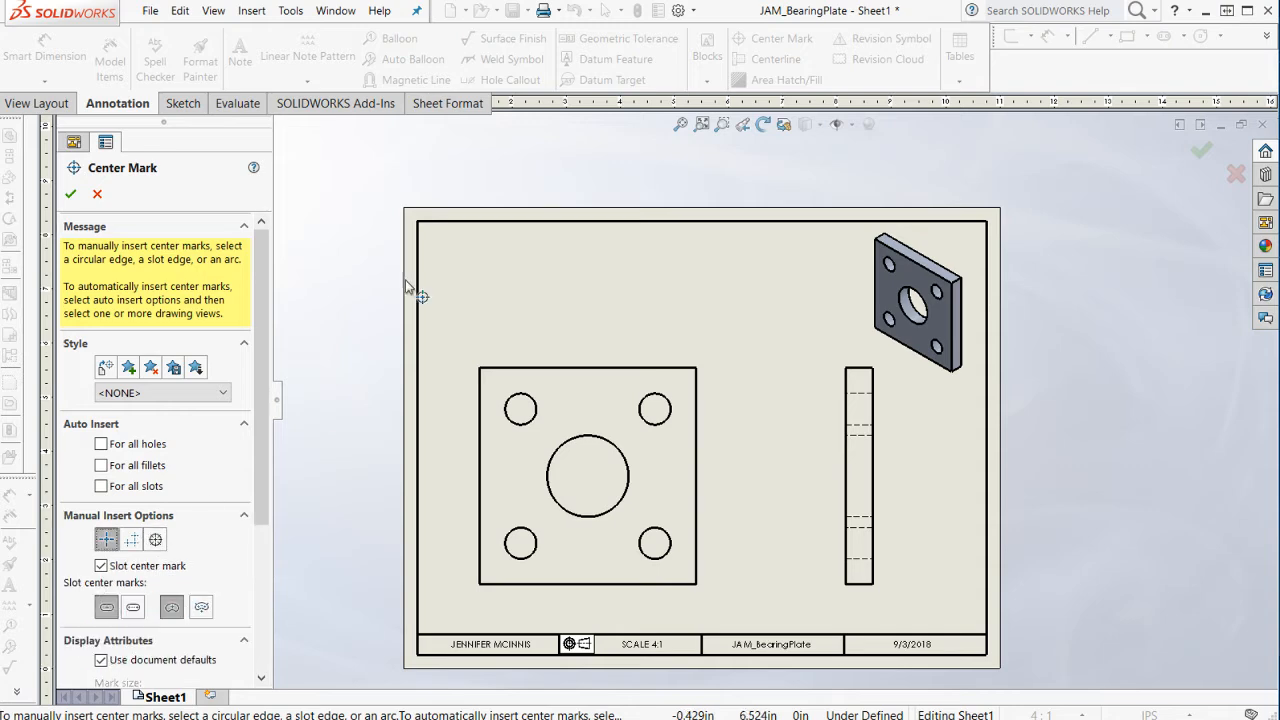
pyautogui.scroll(-3, 128, 500)
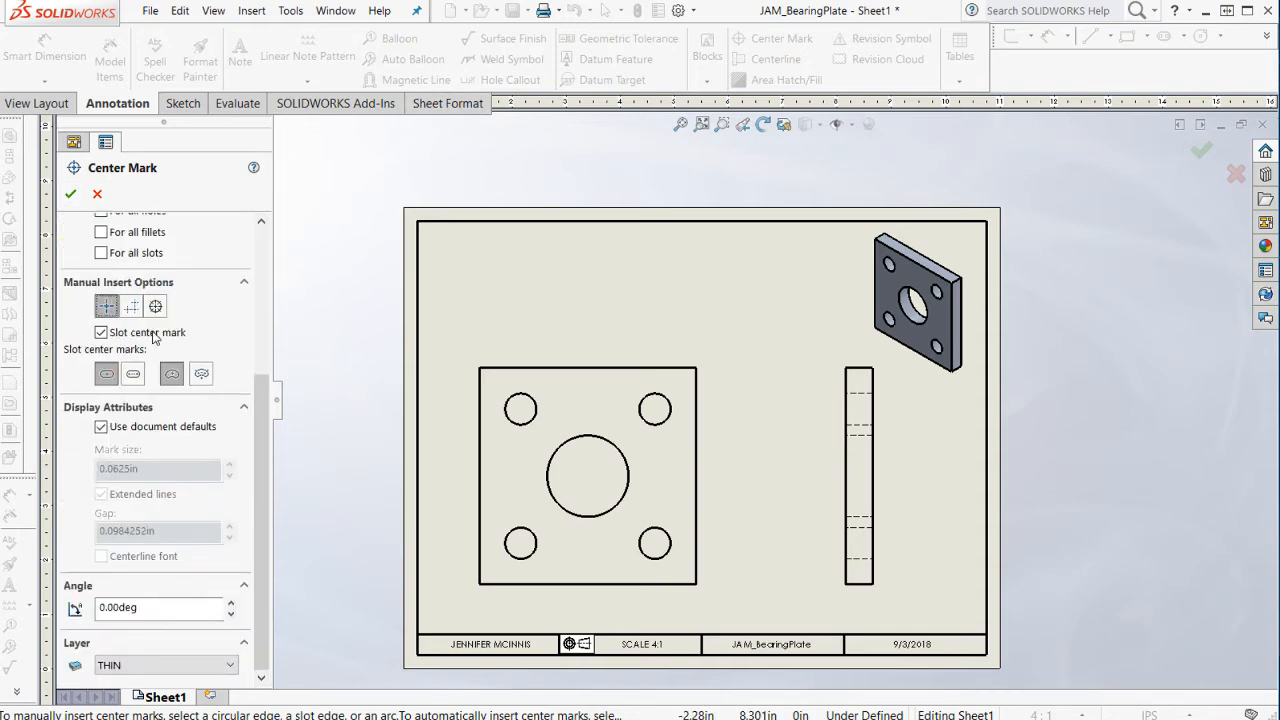
pyautogui.scroll(2, 153, 336)
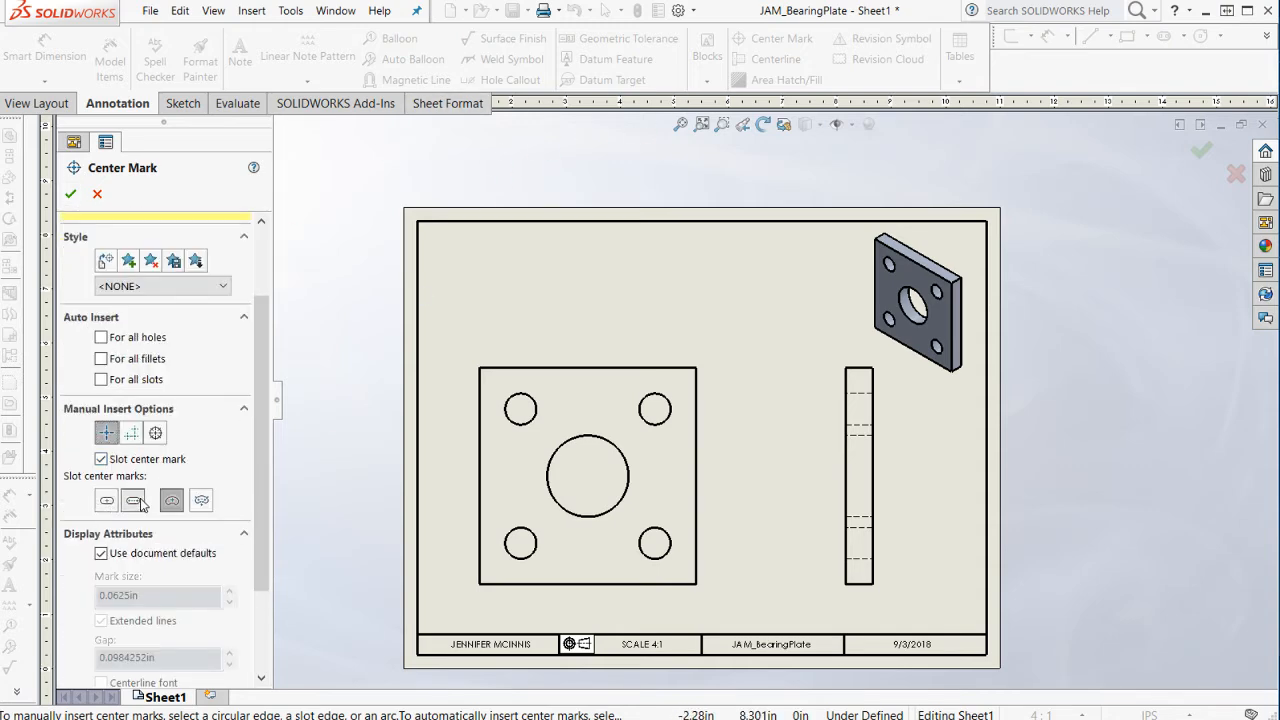
pyautogui.click(106, 500)
pyautogui.click(131, 432)
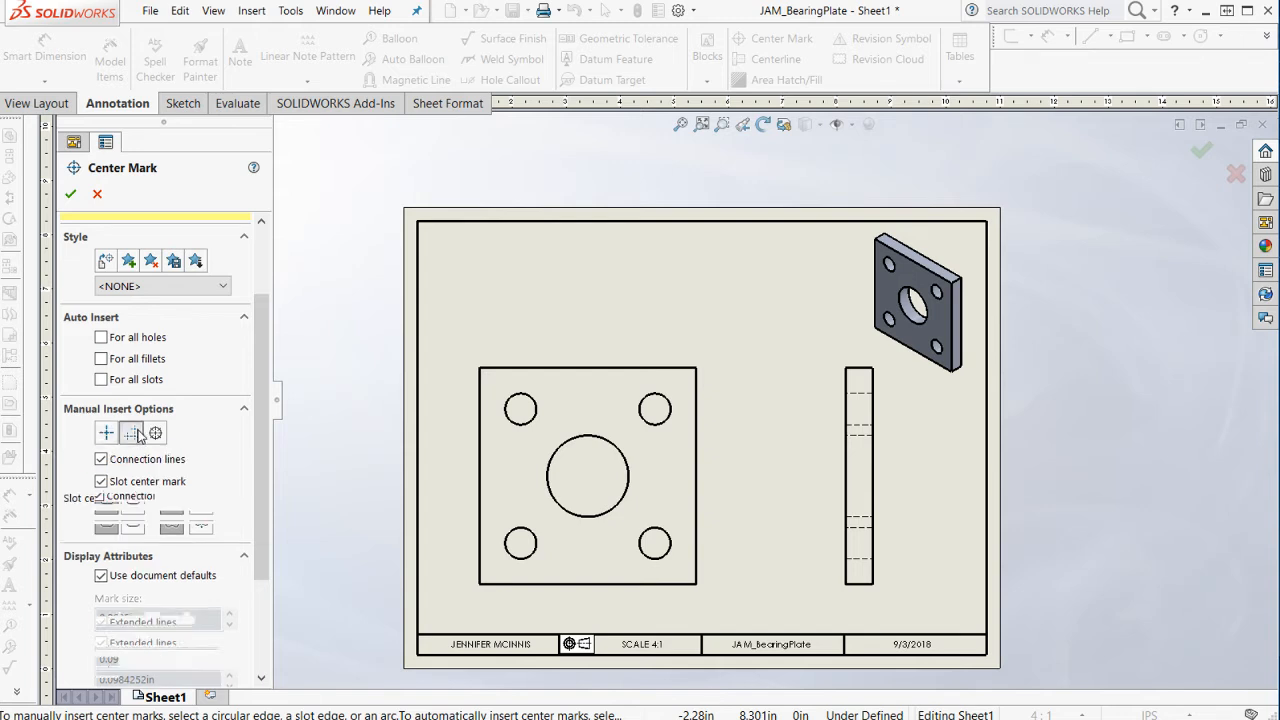
pyautogui.click(155, 432)
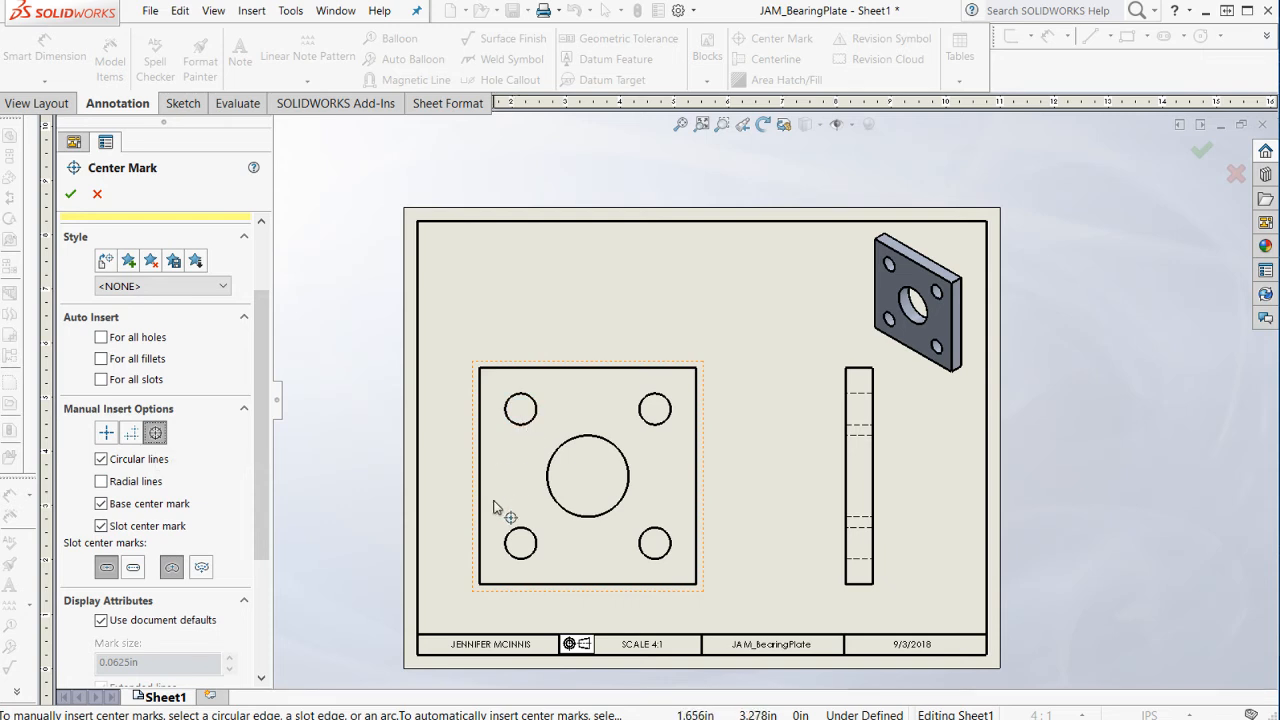
pyautogui.click(158, 432)
pyautogui.click(516, 425)
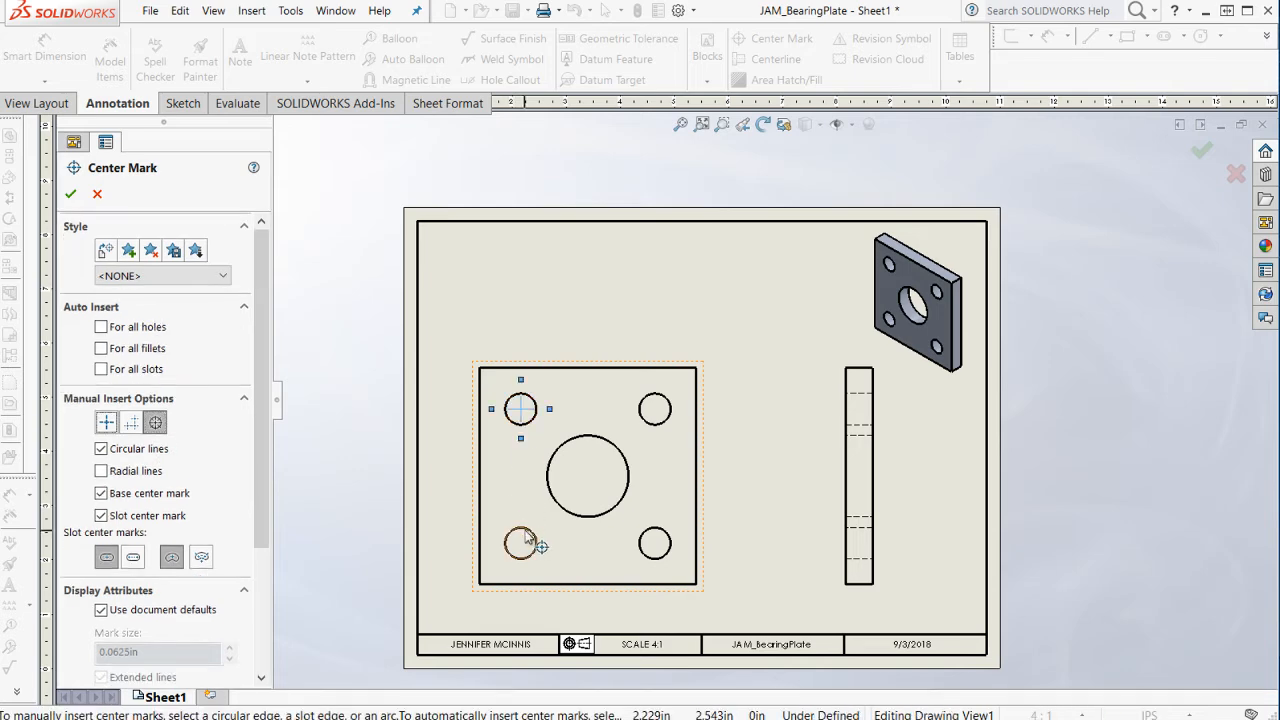
pyautogui.click(522, 537)
pyautogui.click(641, 545)
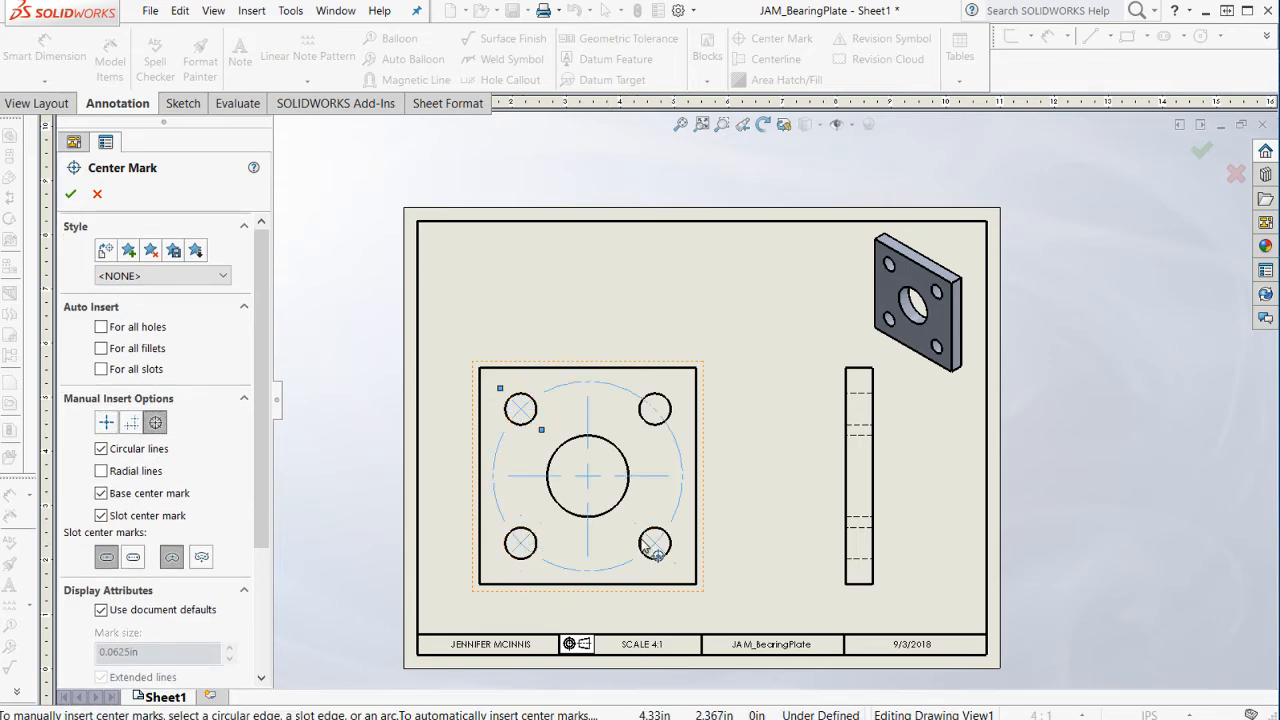
pyautogui.click(666, 416)
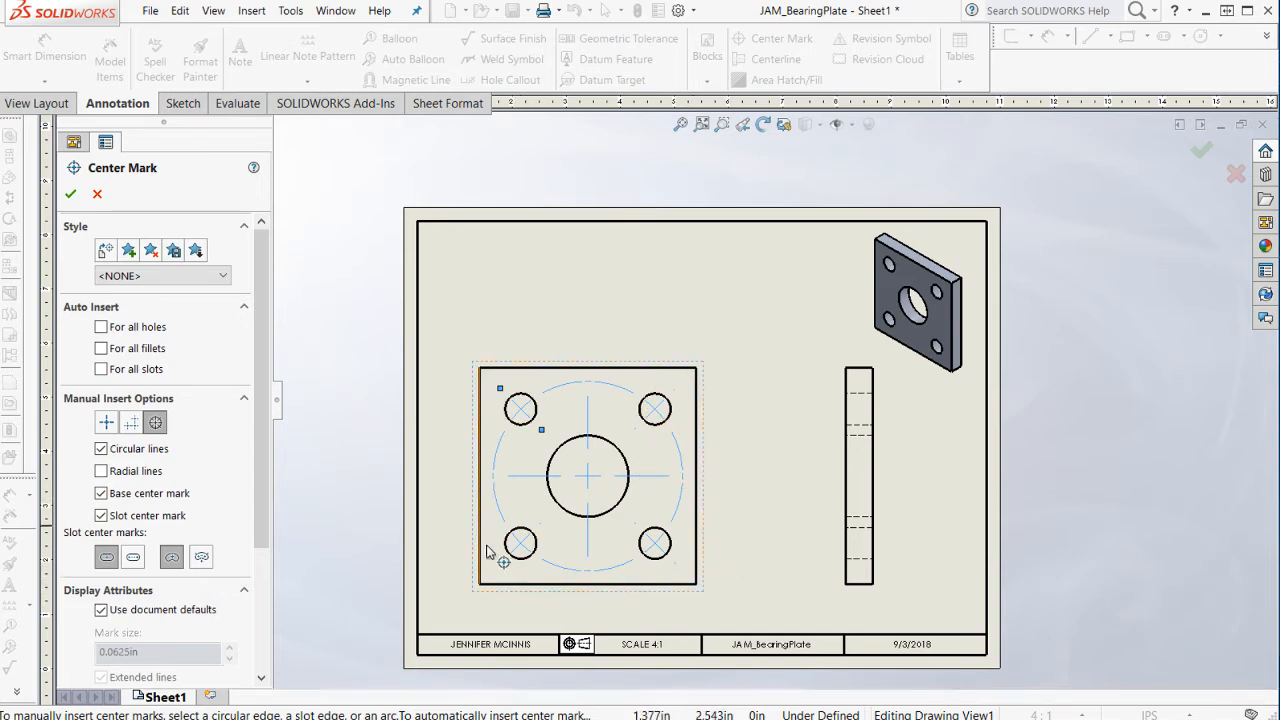
pyautogui.scroll(-3, 240, 606)
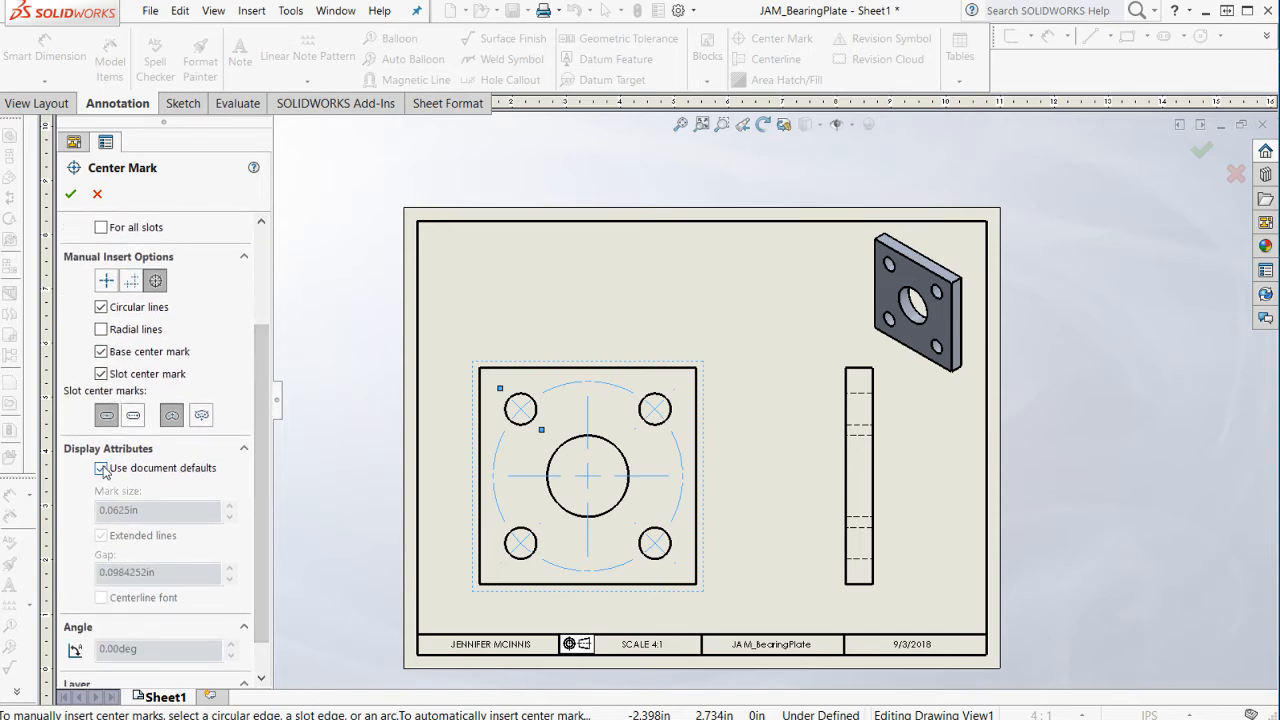
pyautogui.click(101, 468)
pyautogui.click(172, 510)
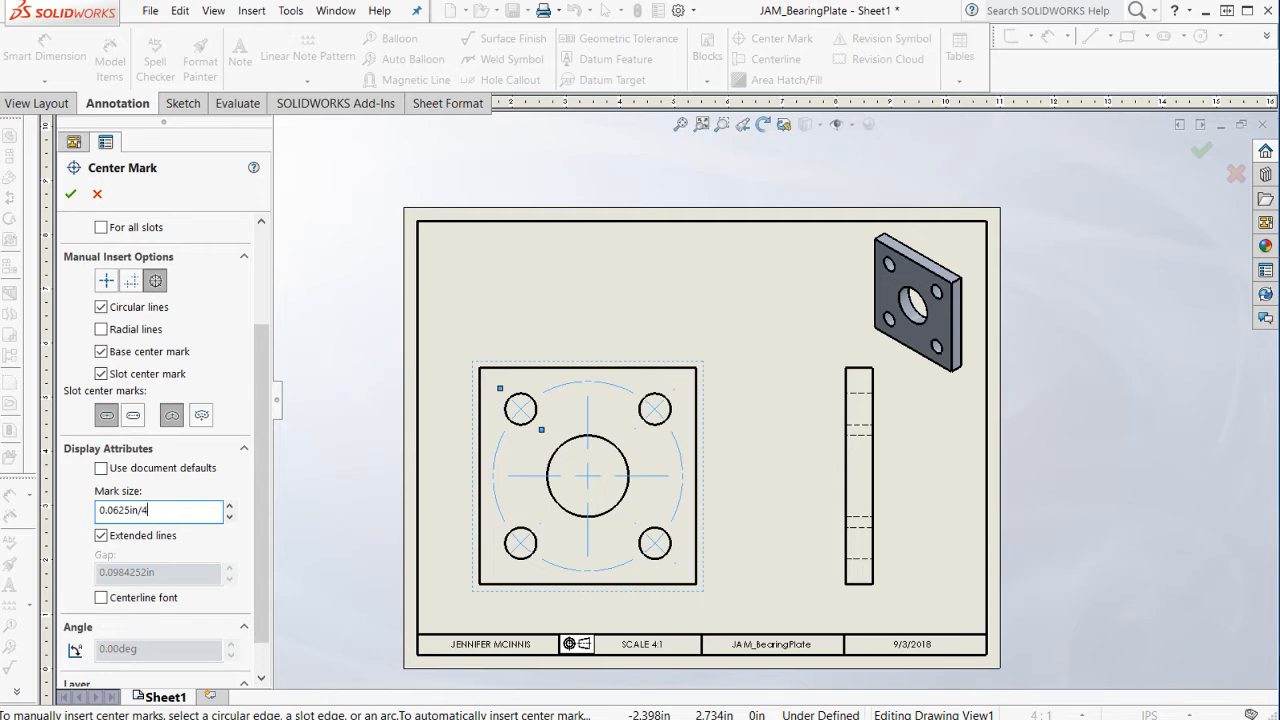
pyautogui.press('Return')
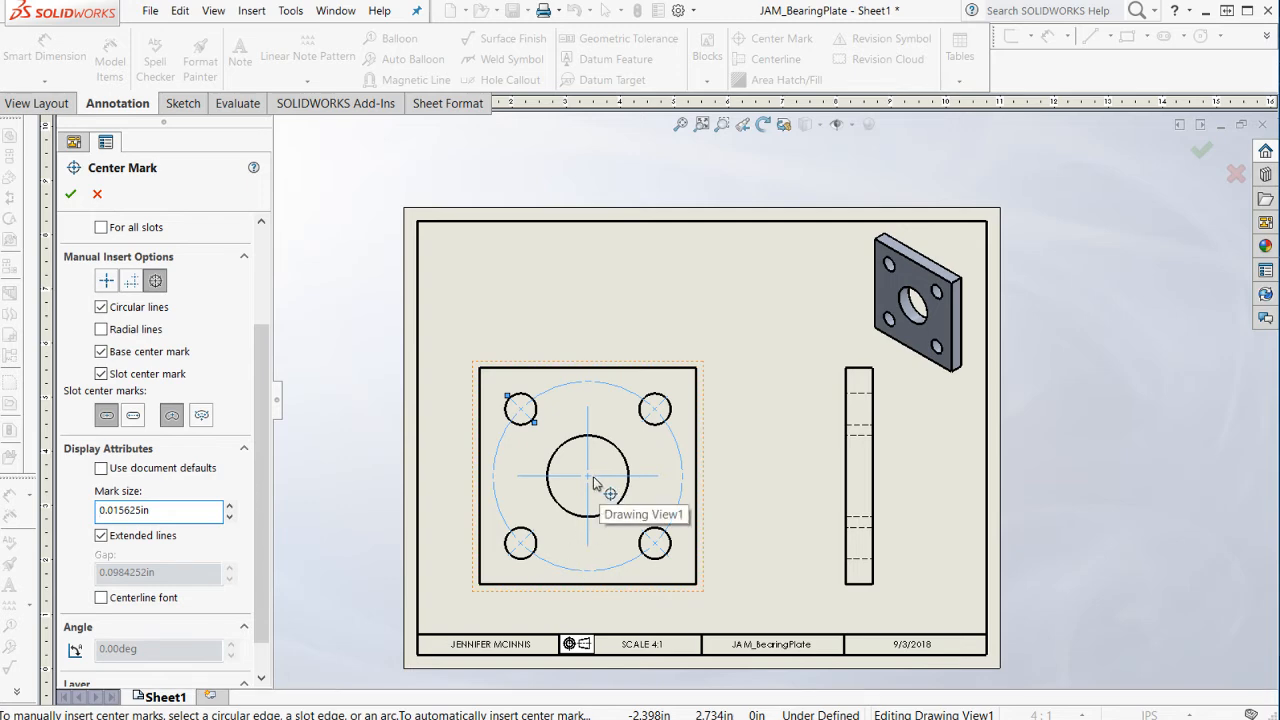
pyautogui.press('Escape')
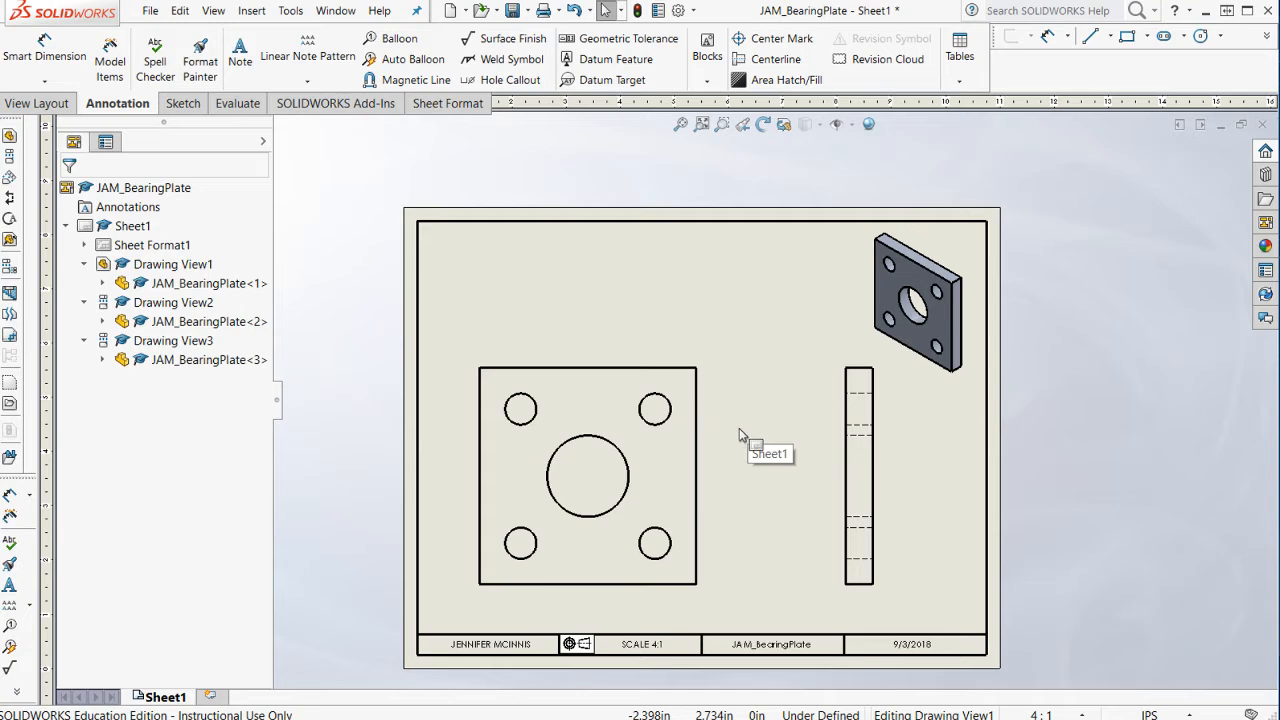
# - Insert a circular center mark pattern through the front view's four corner holes, with circular lines and a base center mark
pyautogui.click(776, 38)
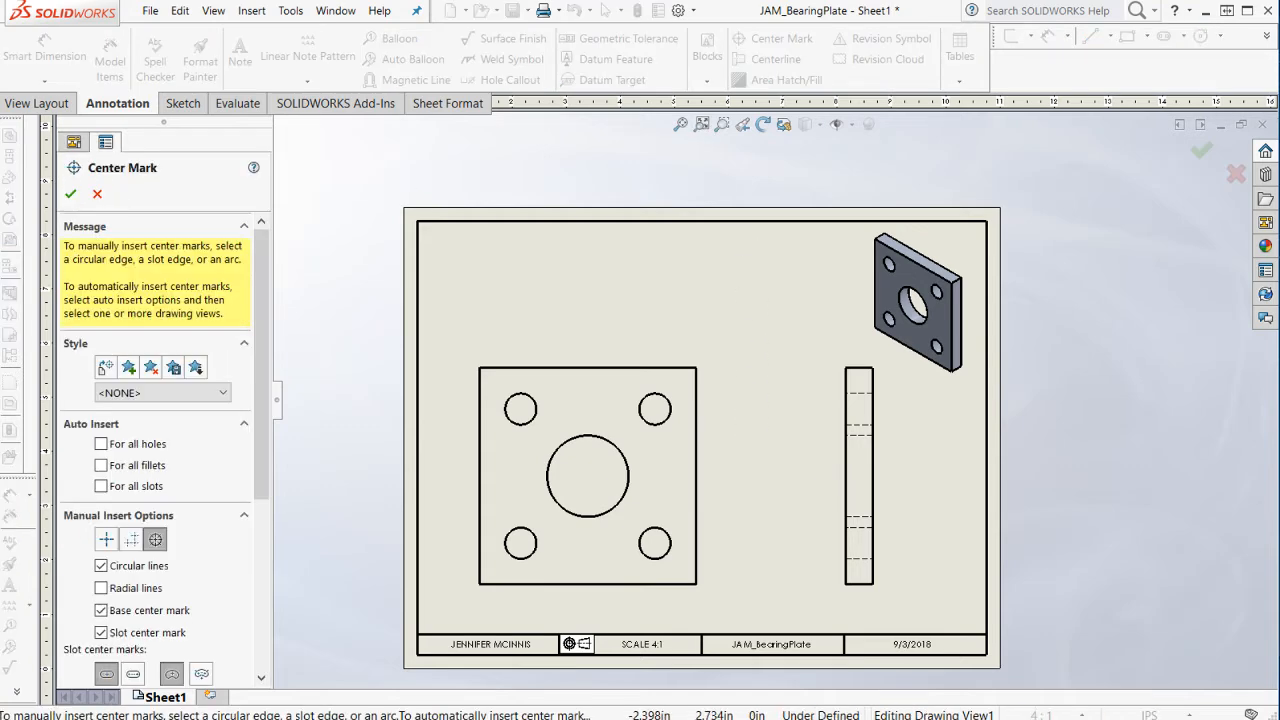
pyautogui.click(156, 540)
pyautogui.click(518, 426)
pyautogui.click(530, 555)
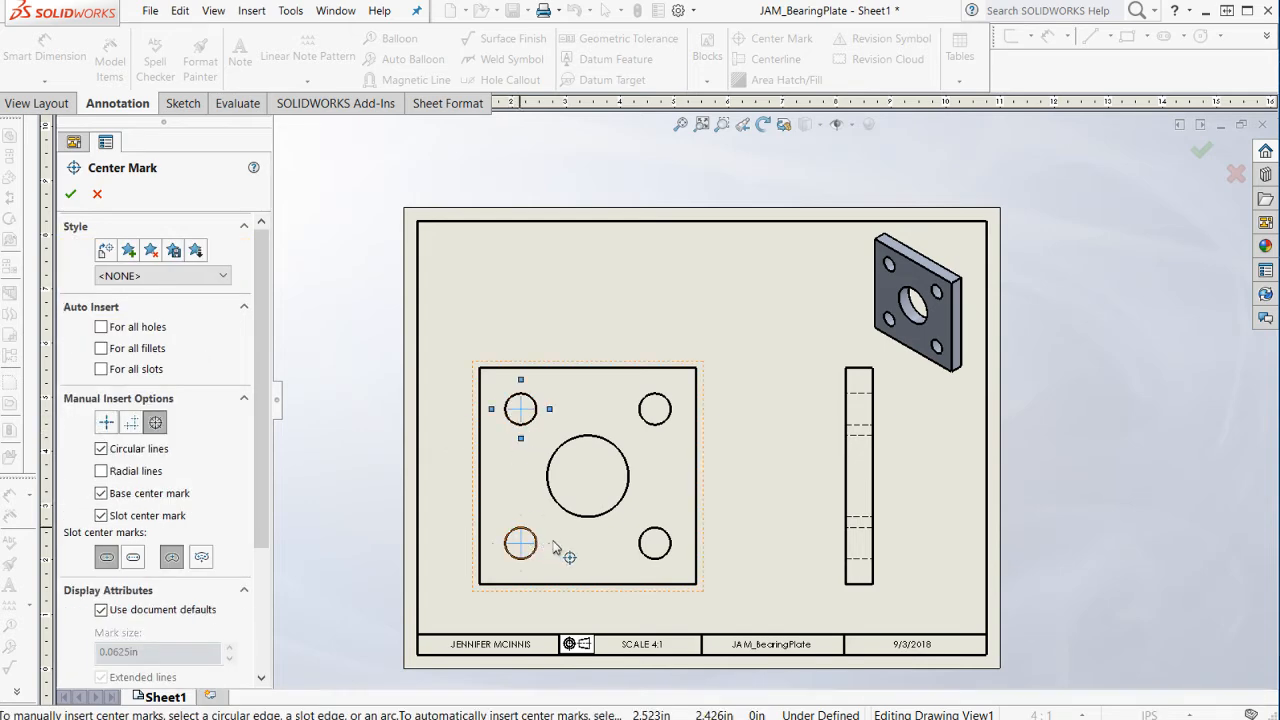
pyautogui.click(655, 558)
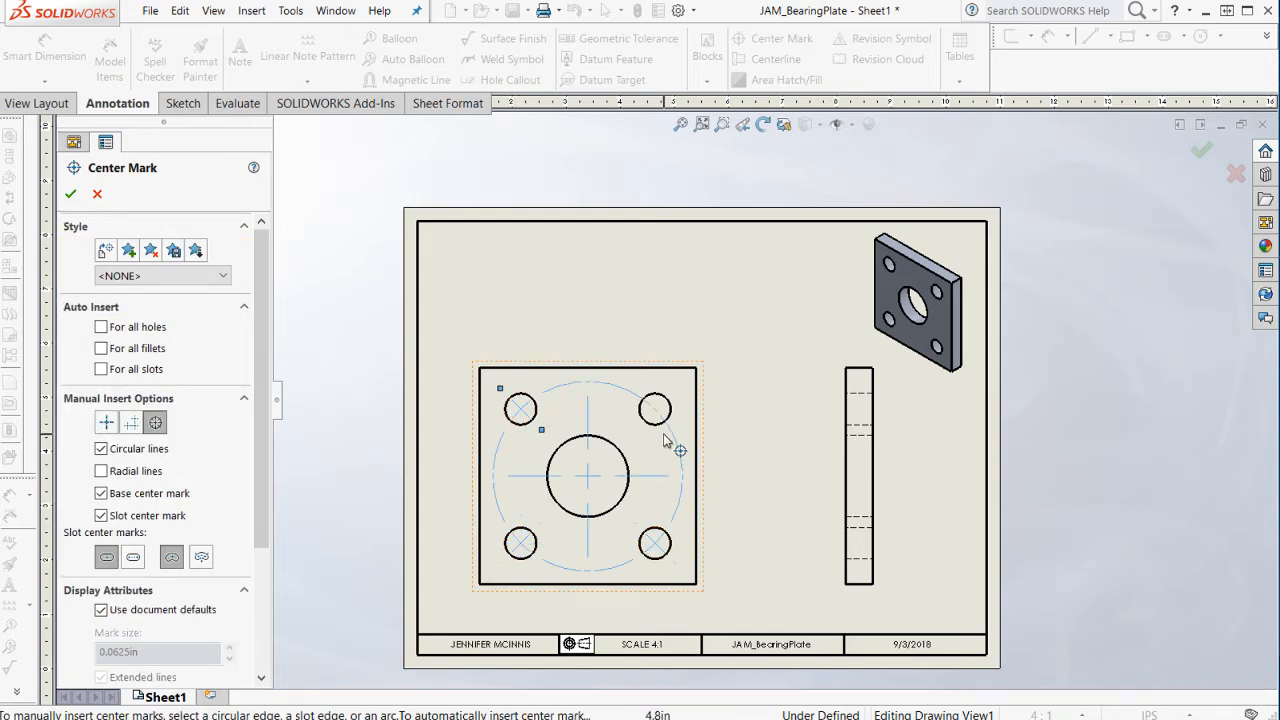
pyautogui.click(661, 425)
# - Override the document defaults for the center marks with a mark size of 0.0625in/4 and accept them
pyautogui.click(101, 610)
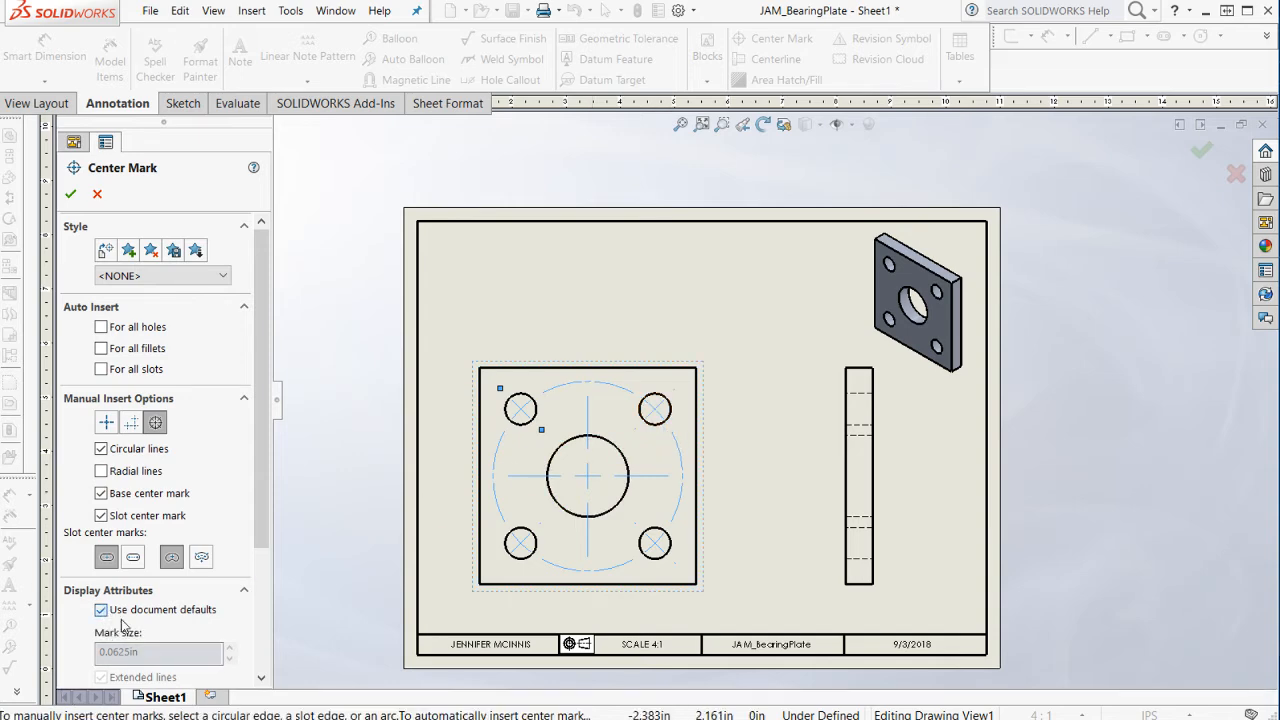
pyautogui.click(160, 651)
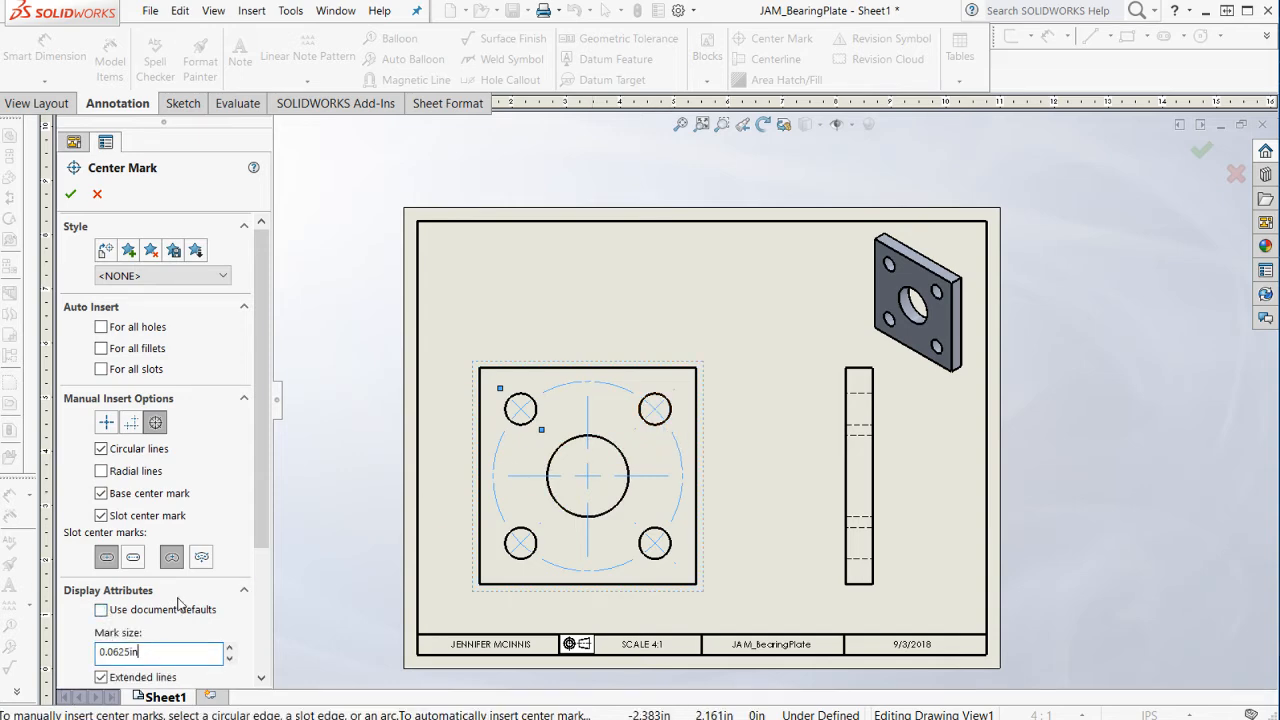
pyautogui.write('/4')
pyautogui.press('Return')
pyautogui.press('Return')
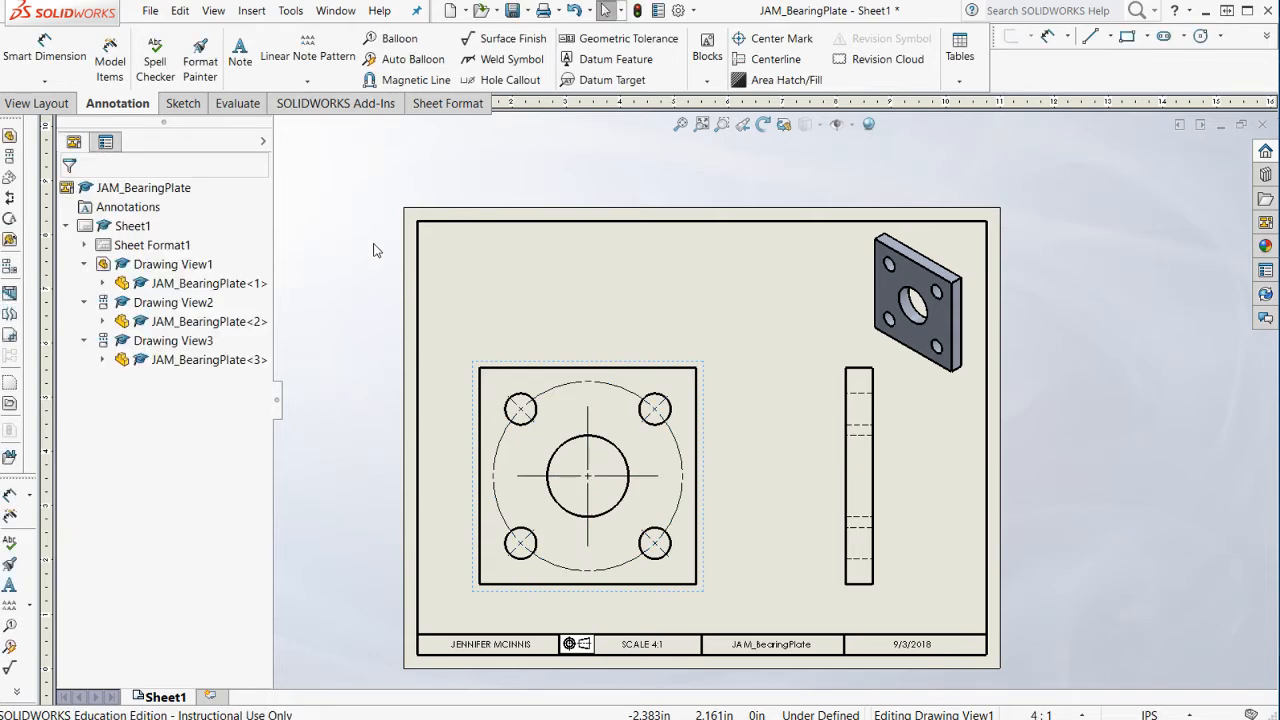
# - Auto-insert centerlines for the holes in the right side view
pyautogui.scroll(-2, 654, 500)
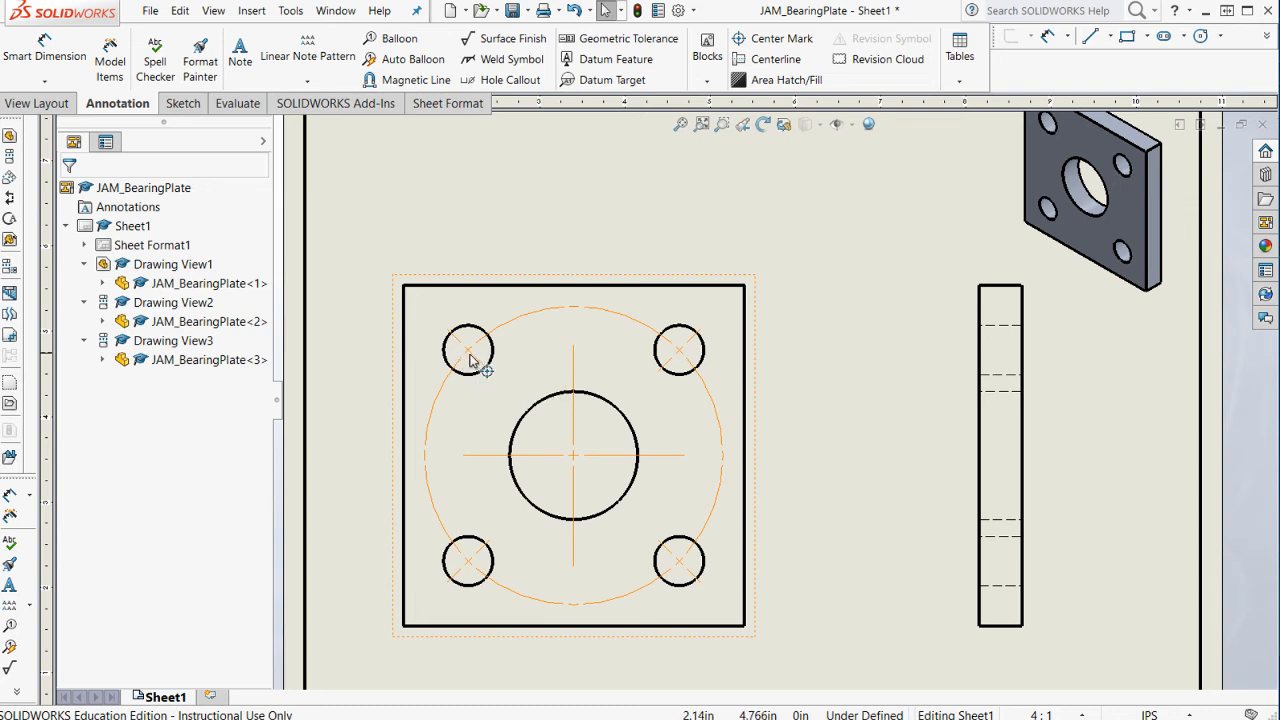
pyautogui.press('f')
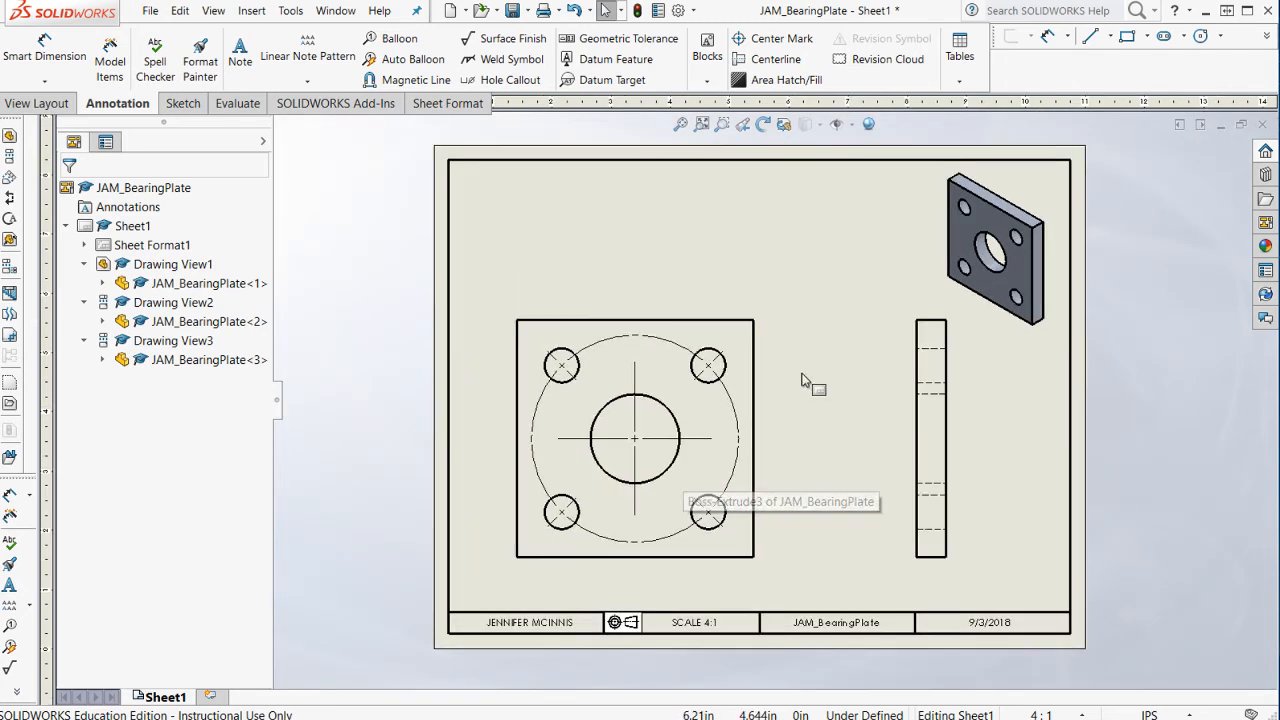
pyautogui.click(776, 59)
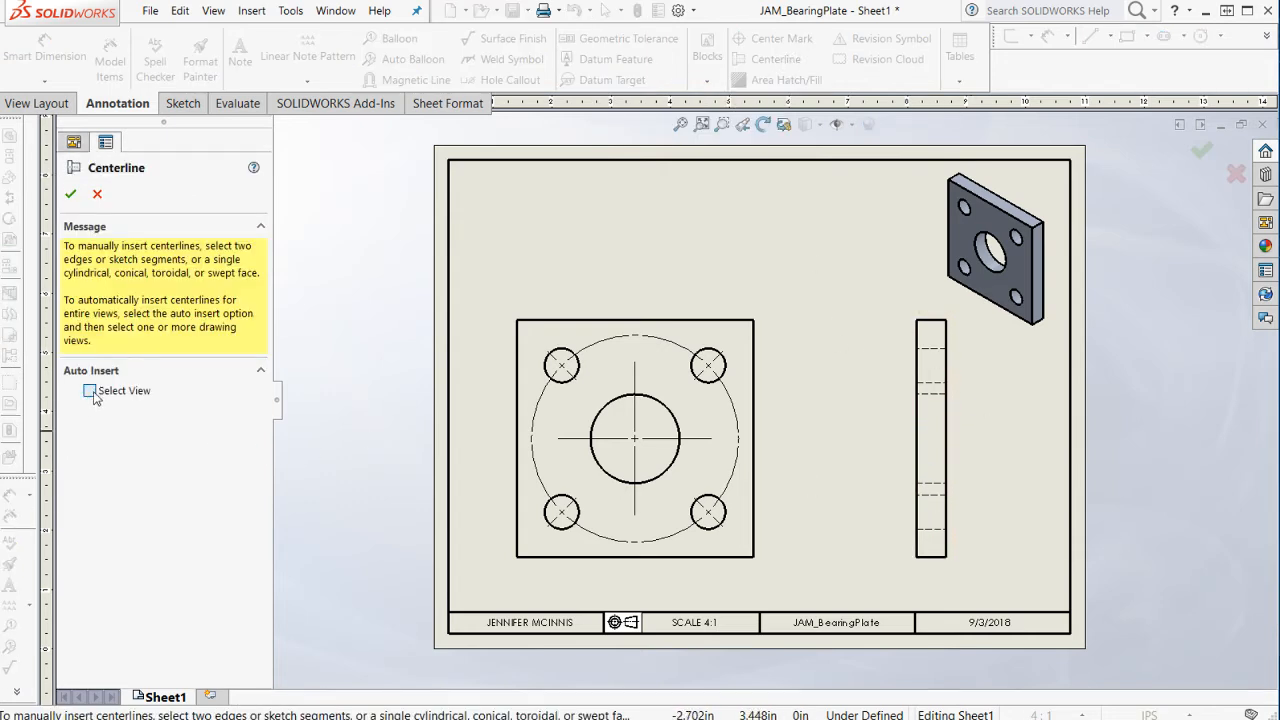
pyautogui.click(912, 384)
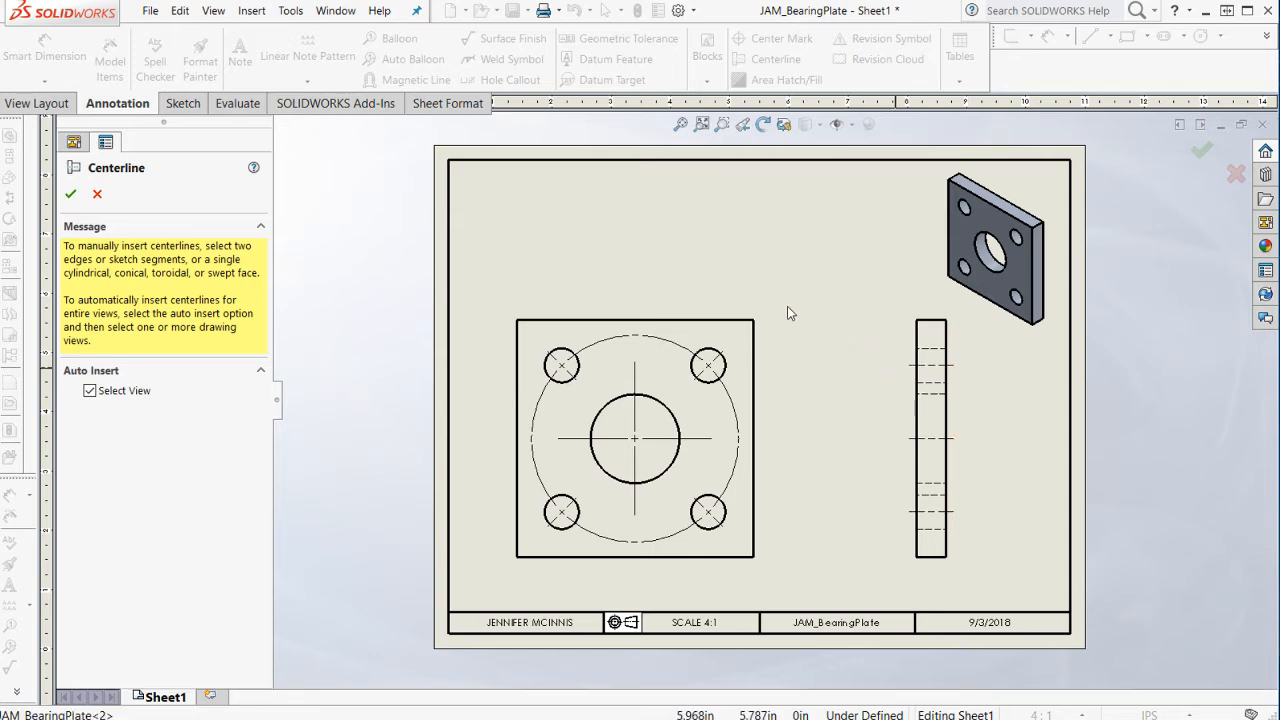
pyautogui.click(70, 193)
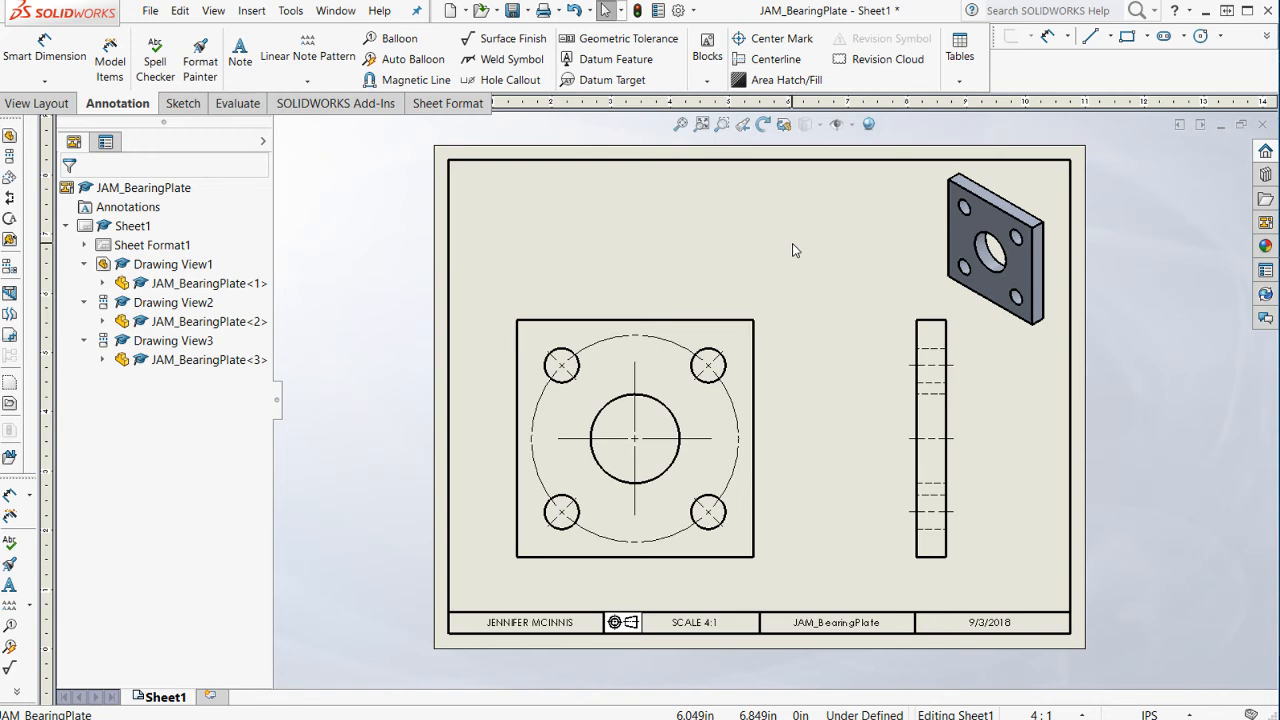
# - Save the drawing under the file name JAM_BEARINGPLATE2
pyautogui.hotkey('ctrl', 's')
pyautogui.click(284, 380)
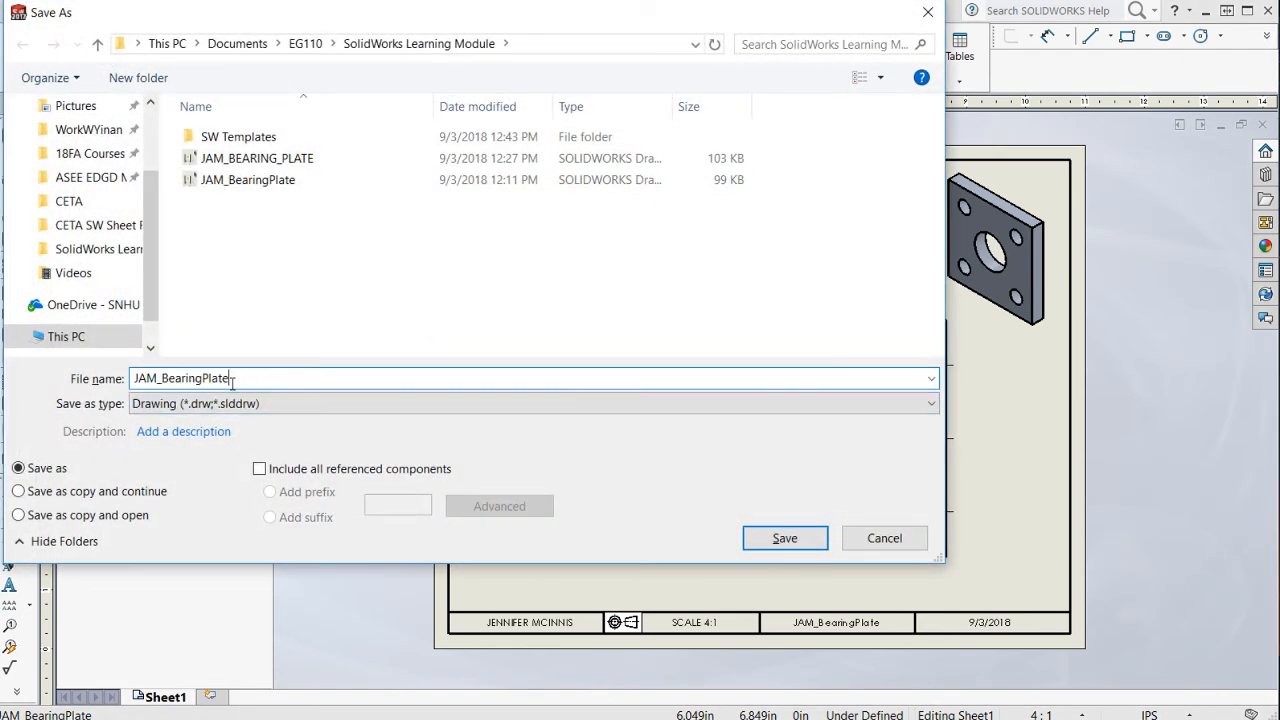
pyautogui.moveTo(232, 381); pyautogui.dragTo(171, 381)
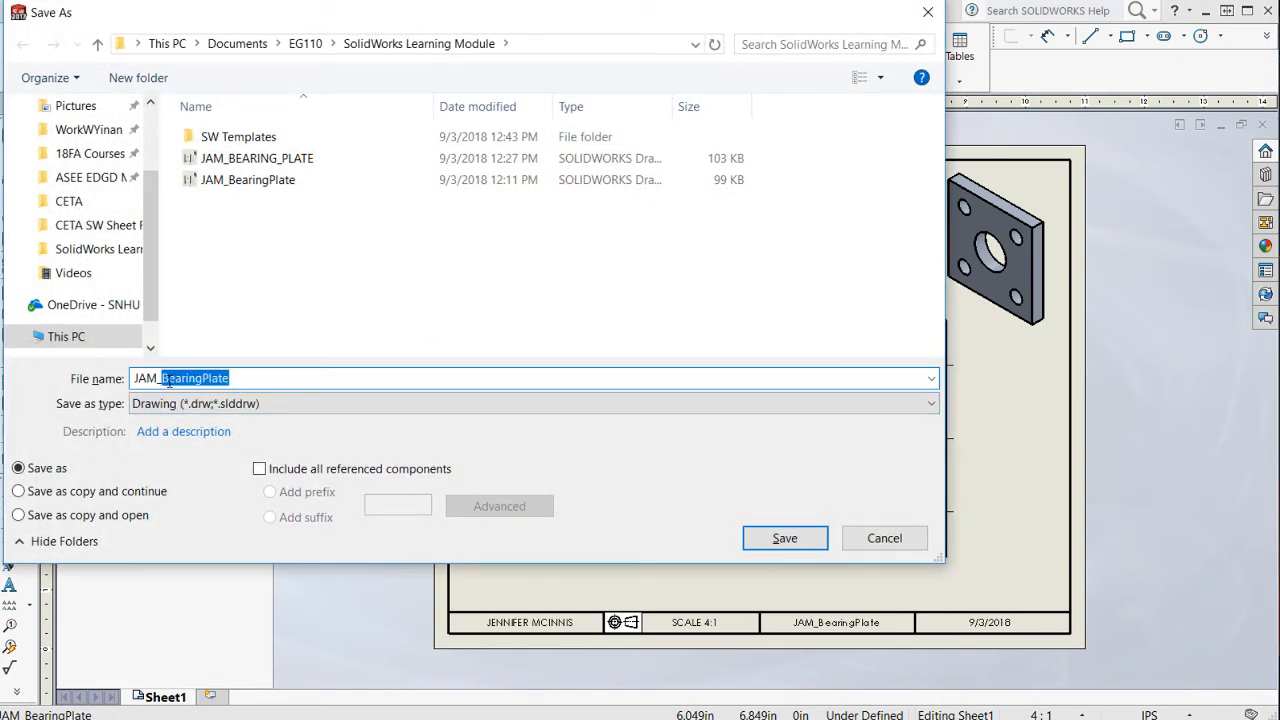
pyautogui.write('bEARINGpLATE2')
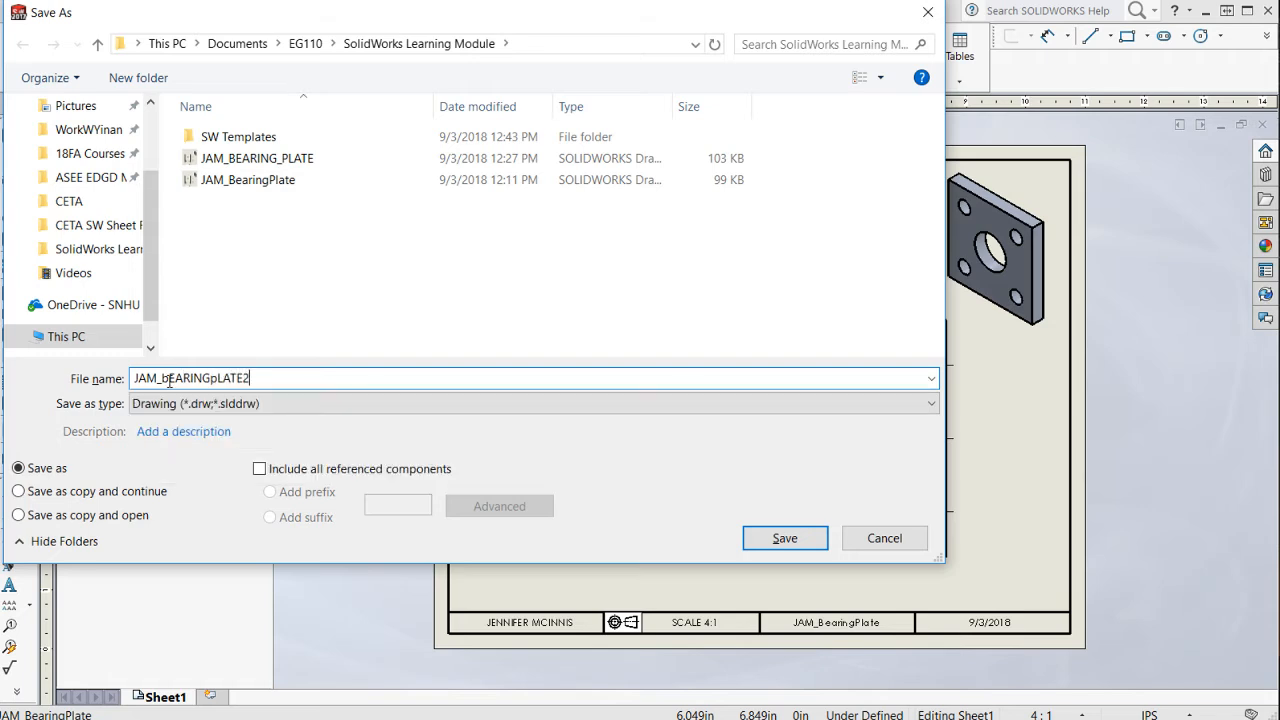
pyautogui.press('BackSpace')
pyautogui.press('BackSpace')
pyautogui.press('BackSpace')
pyautogui.press('BackSpace')
pyautogui.press('BackSpace')
pyautogui.press('BackSpace')
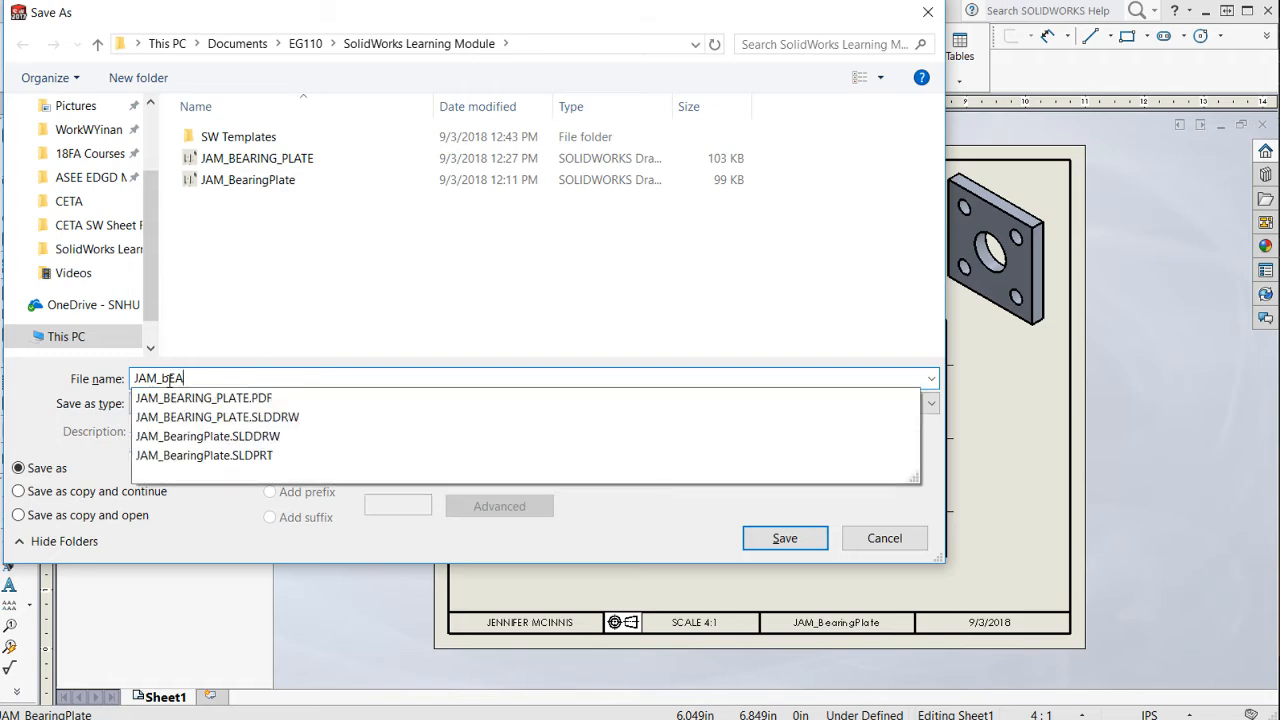
pyautogui.press('BackSpace')
pyautogui.press('BackSpace')
pyautogui.press('BackSpace')
pyautogui.write('BEARINGPLATE2')
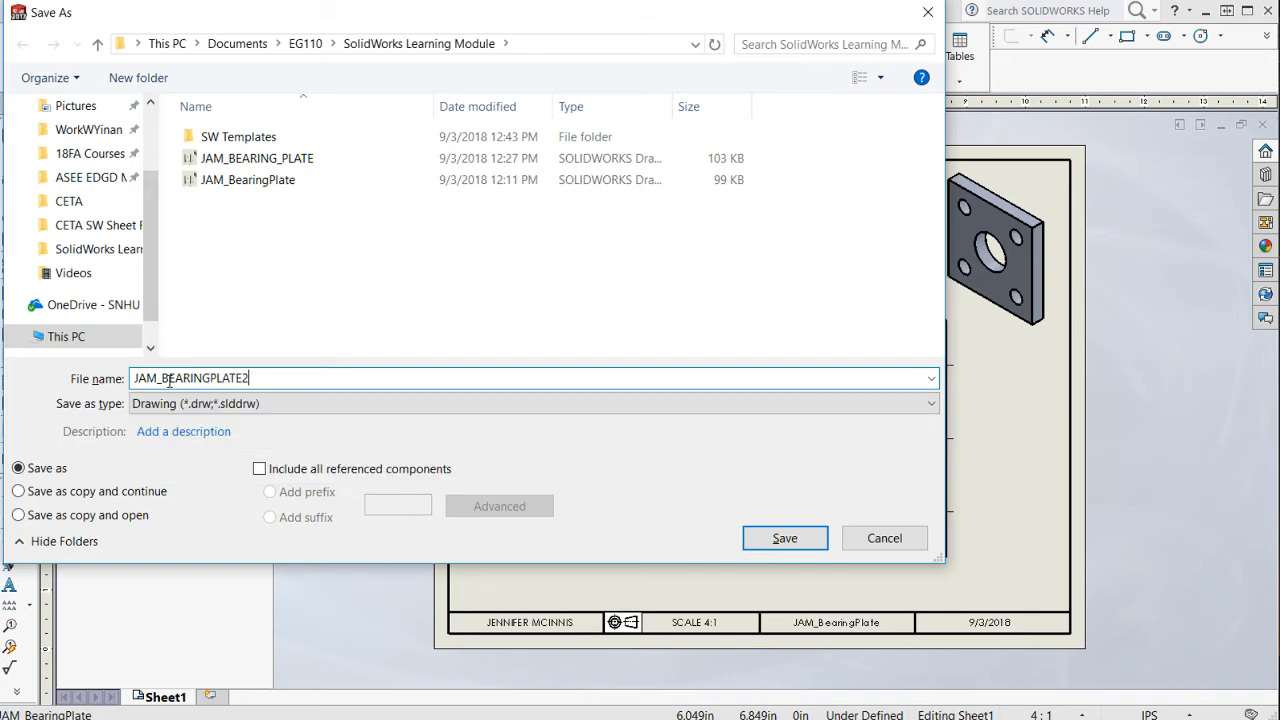
pyautogui.press('Return')
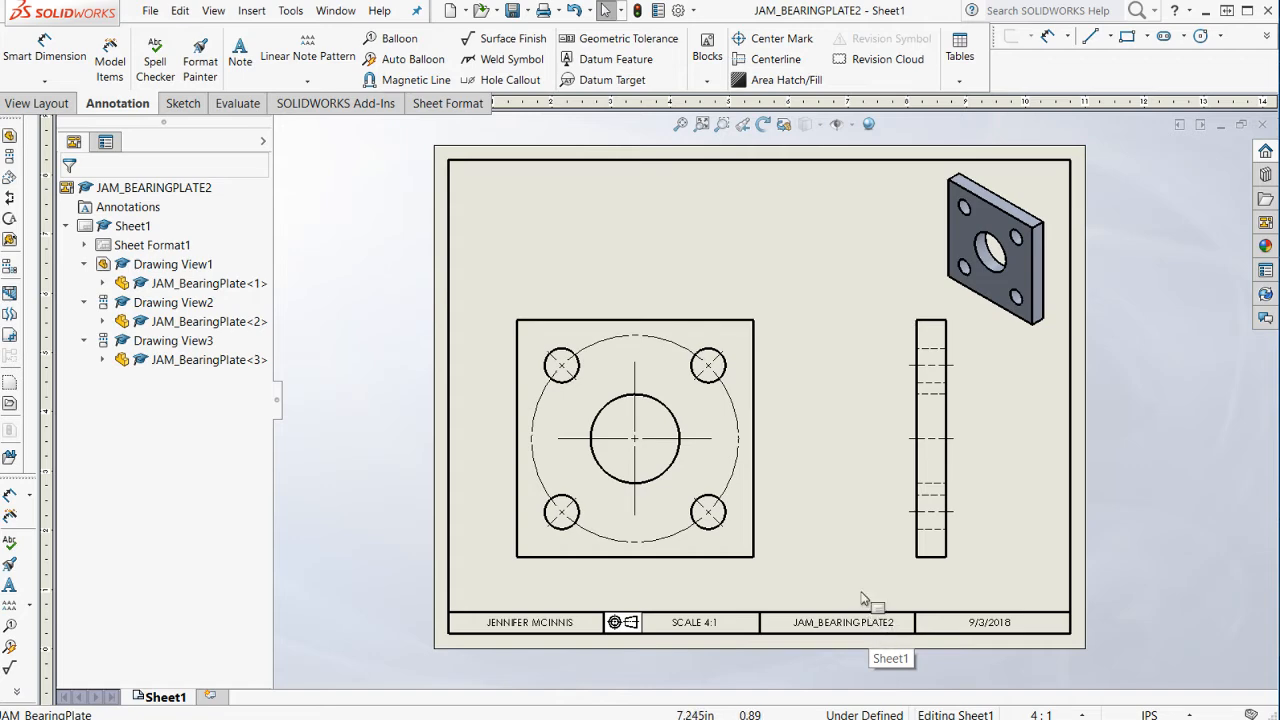
# - Dimension the front view's overall height beside its left edge and its overall width below its lower edge
pyautogui.click(825, 417)
pyautogui.scroll(-1, 860, 451)
pyautogui.scroll(1, 770, 403)
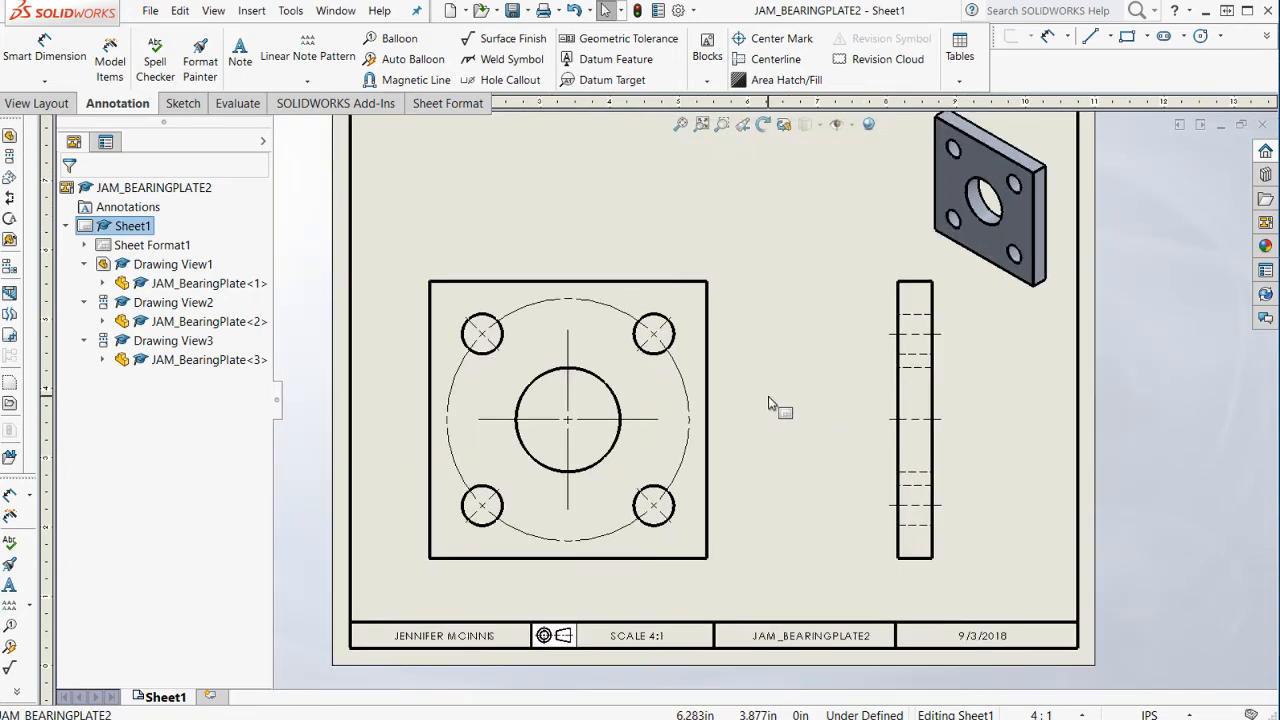
pyautogui.scroll(2, 789, 172)
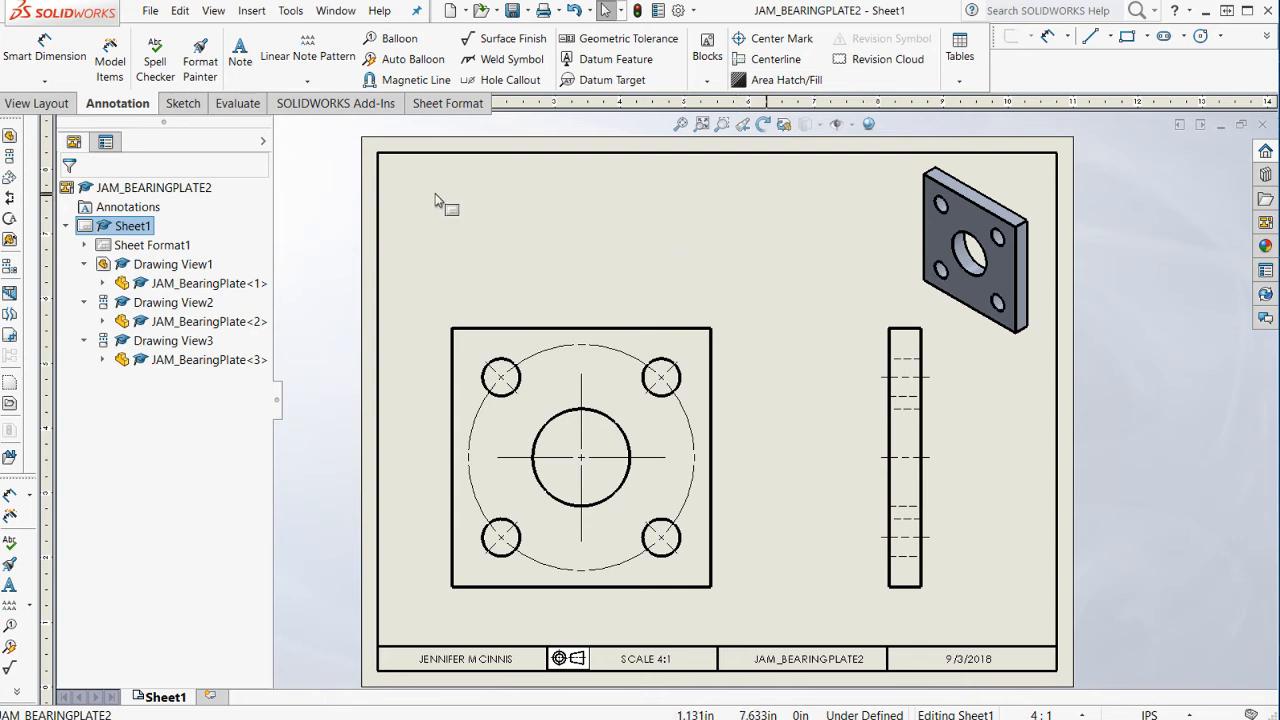
pyautogui.click(46, 55)
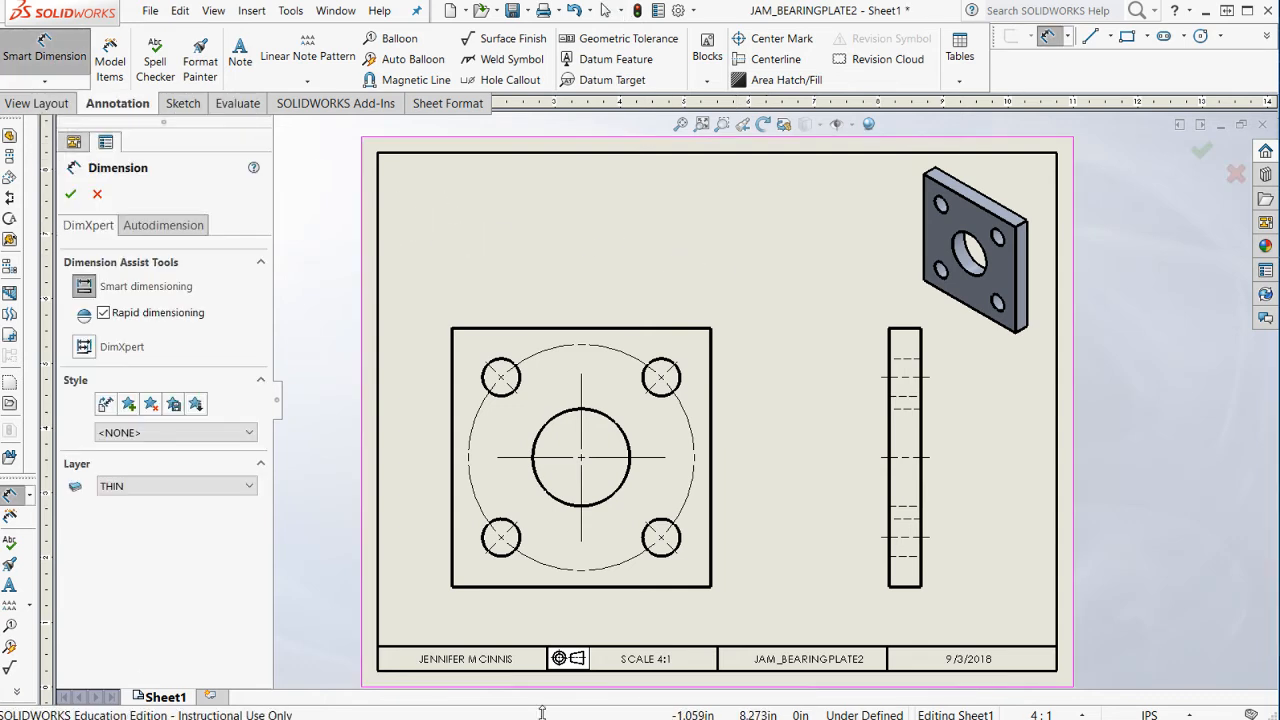
pyautogui.click(454, 516)
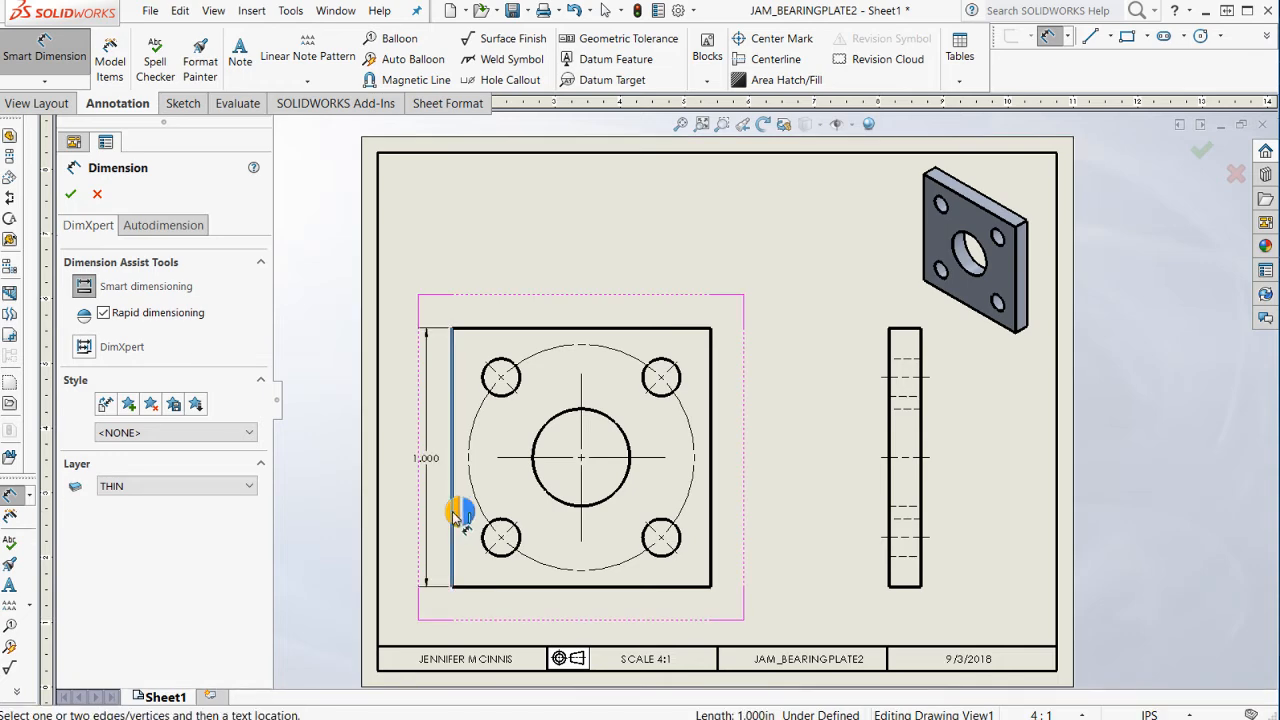
pyautogui.click(455, 514)
pyautogui.click(558, 588)
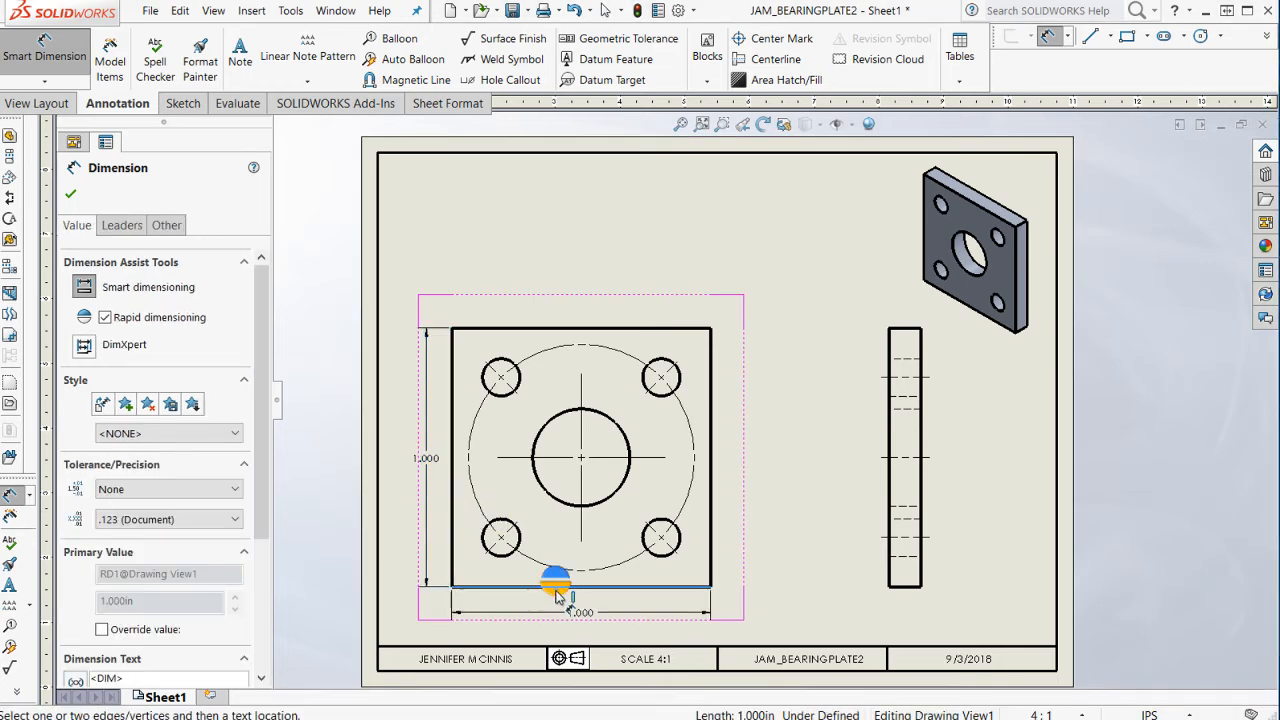
pyautogui.click(562, 602)
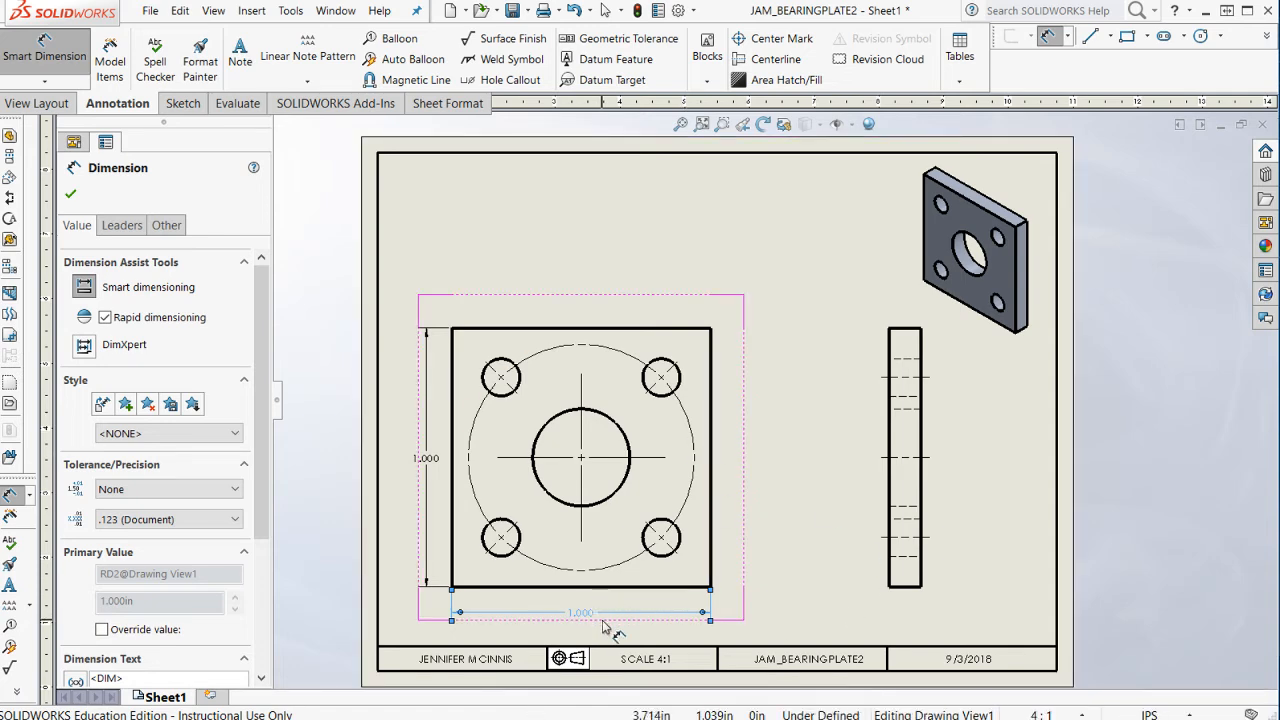
# - Dimension the central hole's diameter above the front view and append the text "BORE" with "FOR PRESS FIT" on a second line
pyautogui.click(607, 421)
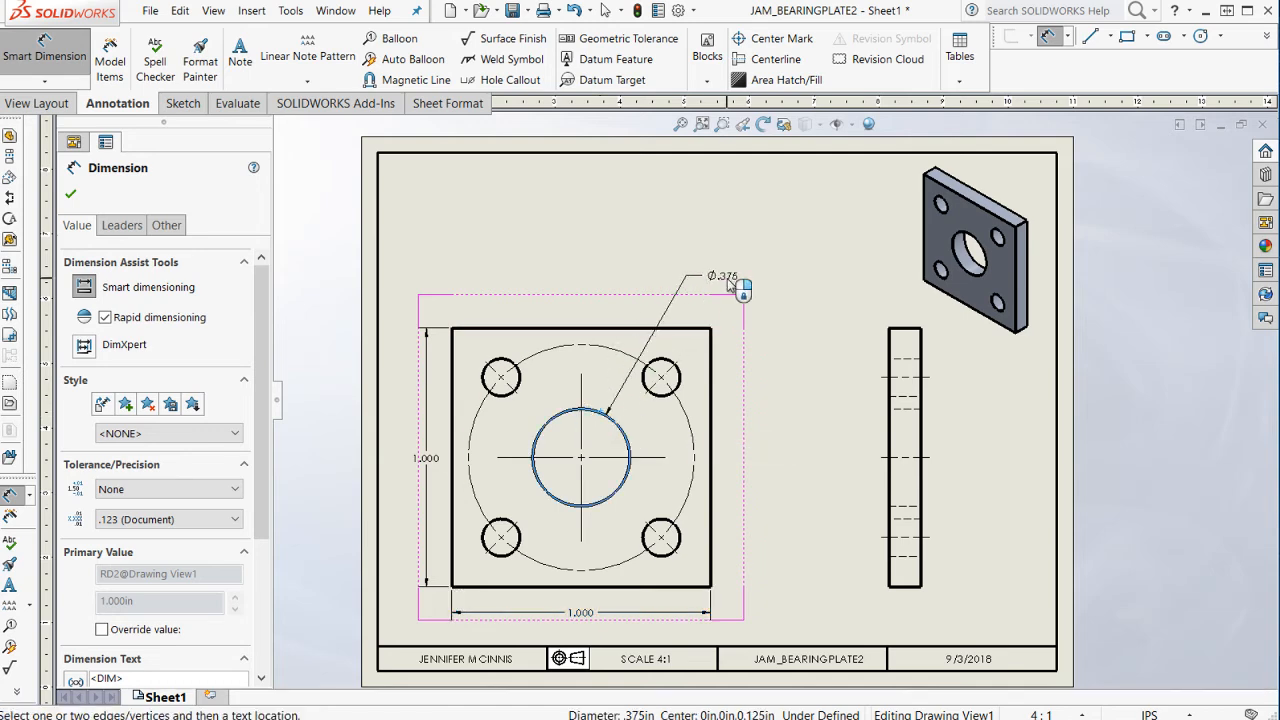
pyautogui.click(730, 289)
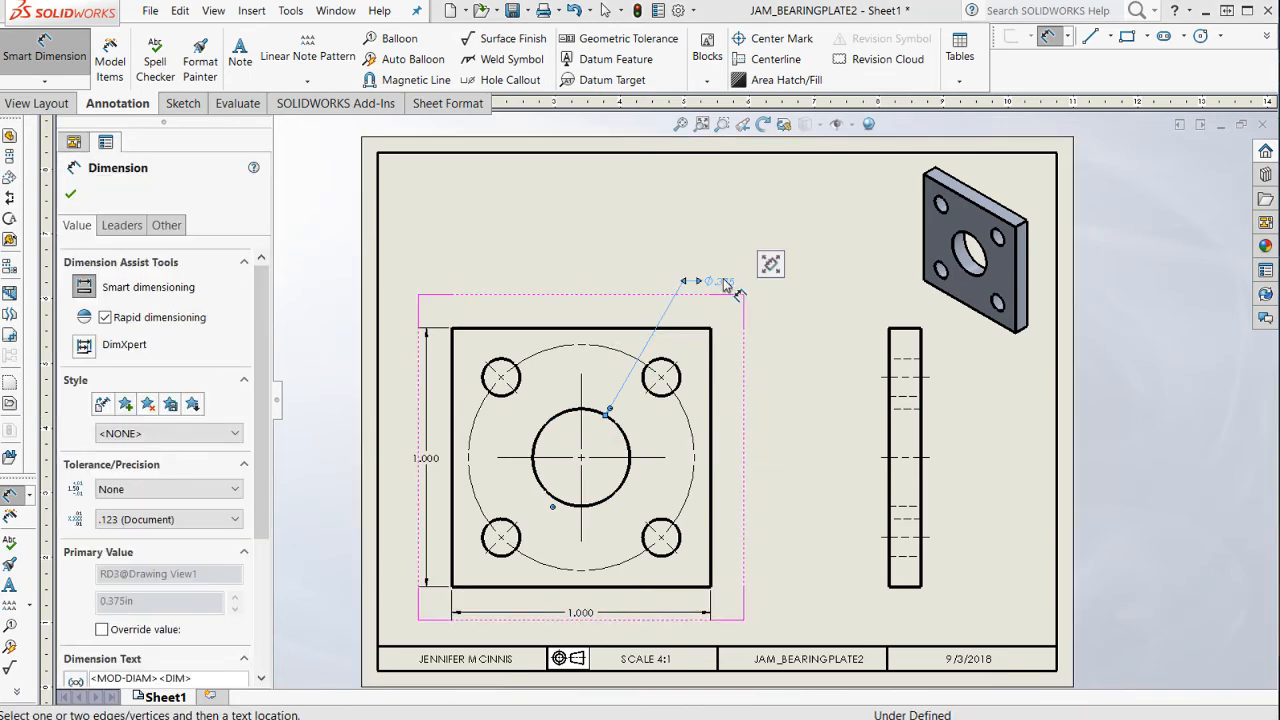
pyautogui.scroll(-3, 170, 540)
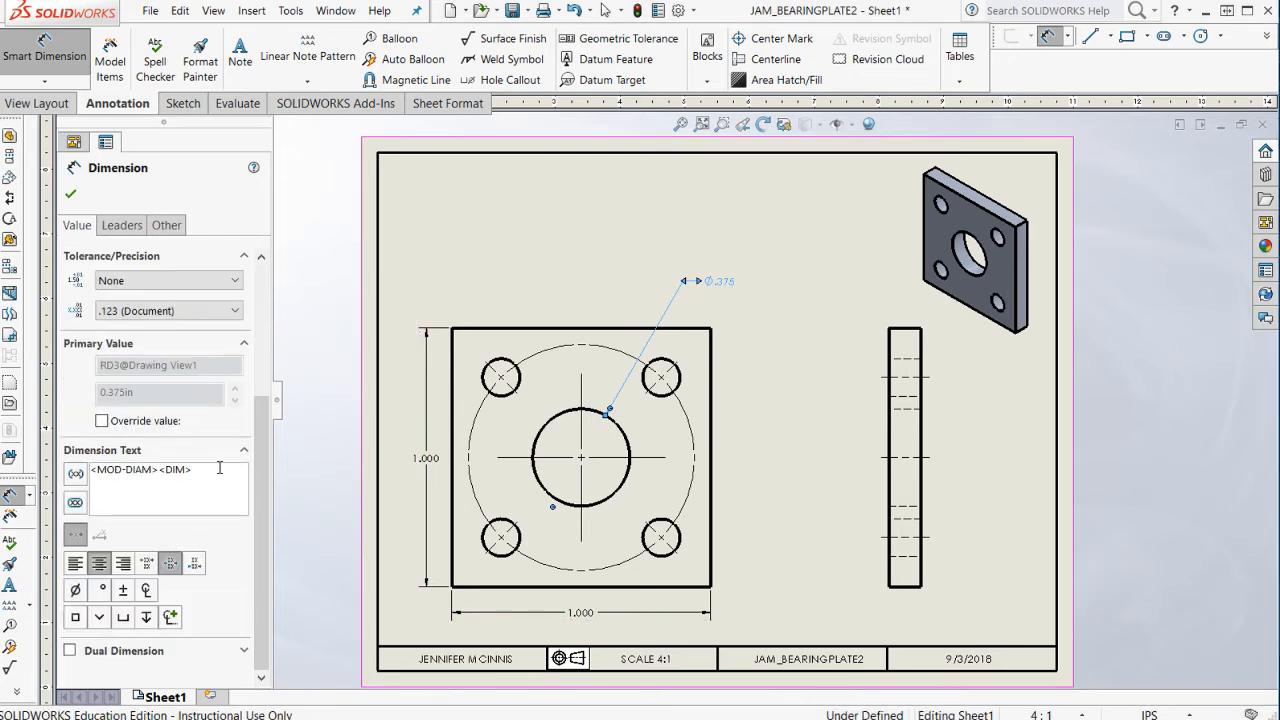
pyautogui.write('BORE')
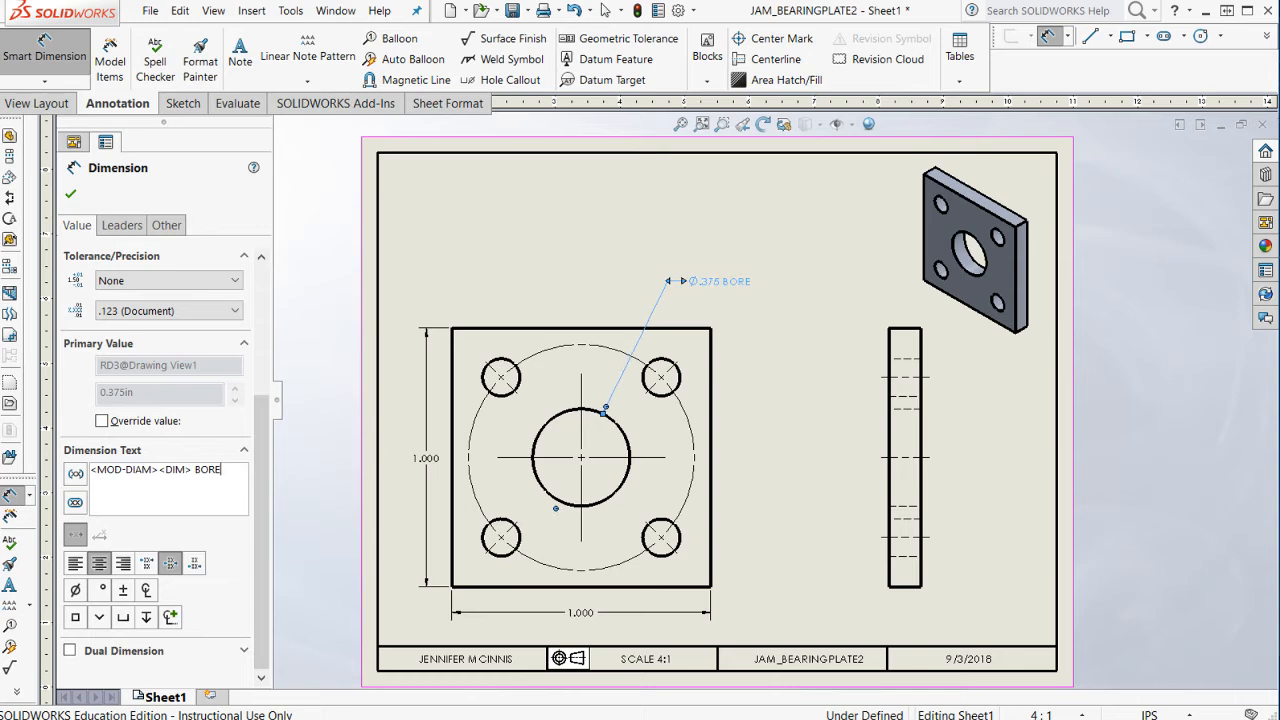
pyautogui.press('Return')
pyautogui.write('FOR PRESS FIT')
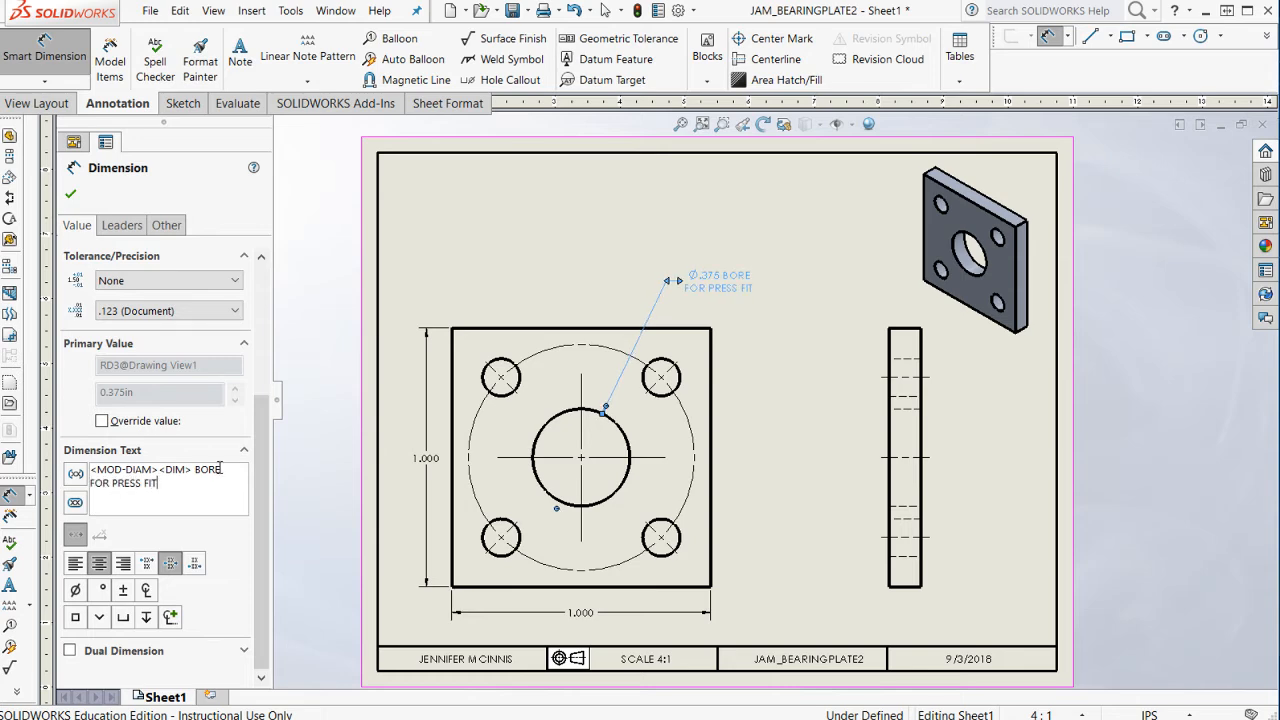
pyautogui.click(70, 194)
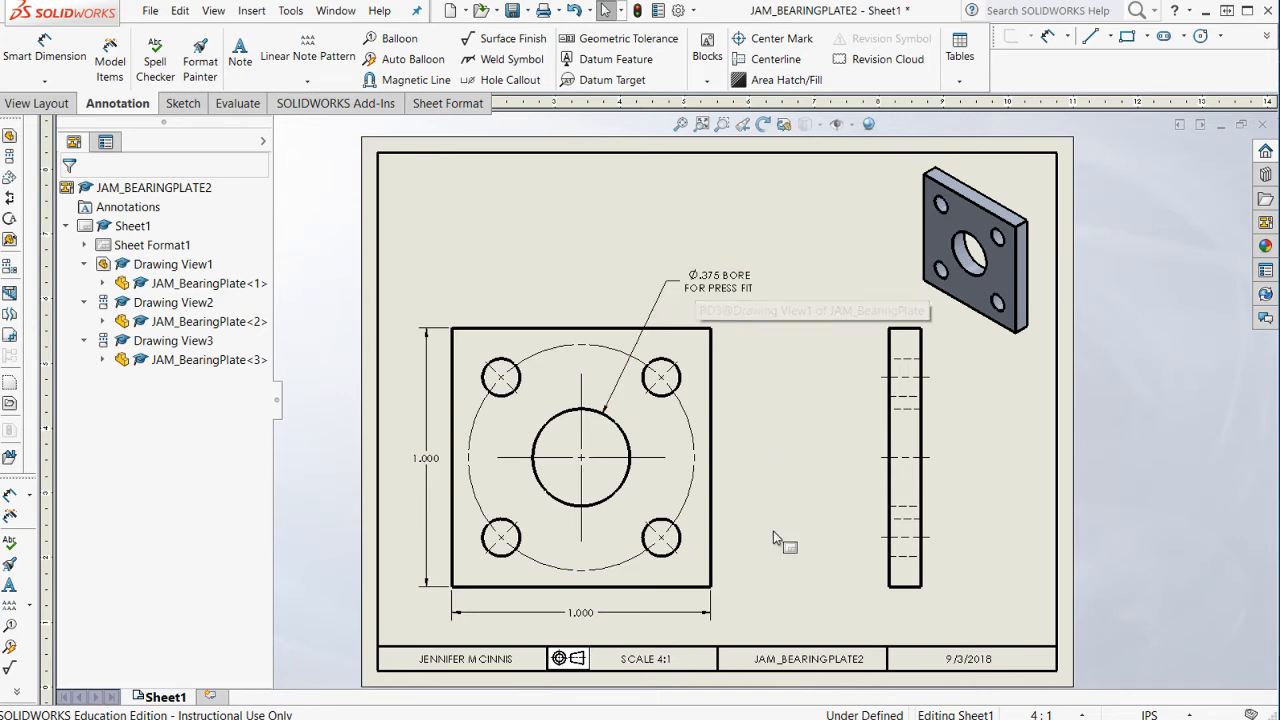
# - Dimension the bolt circle as a diameter beside the front view's lower-right hole, and move the bore callout beside the plate's right edge
pyautogui.click(40, 50)
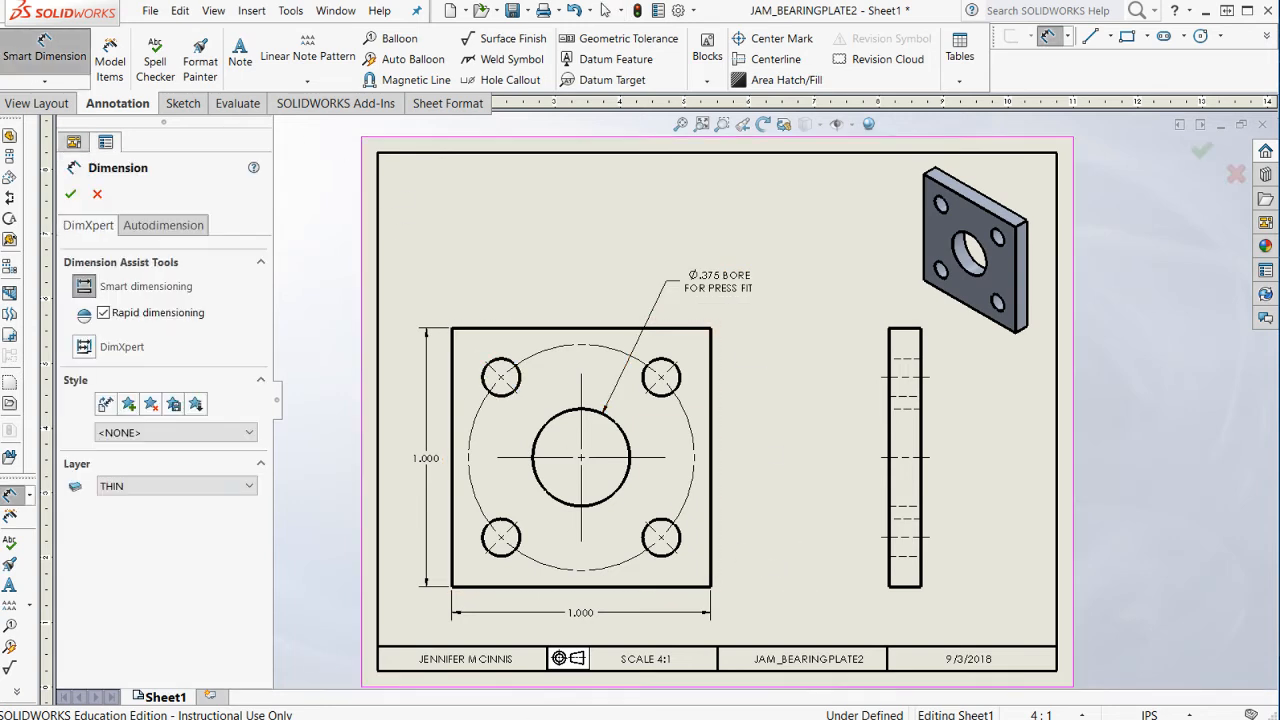
pyautogui.click(624, 569)
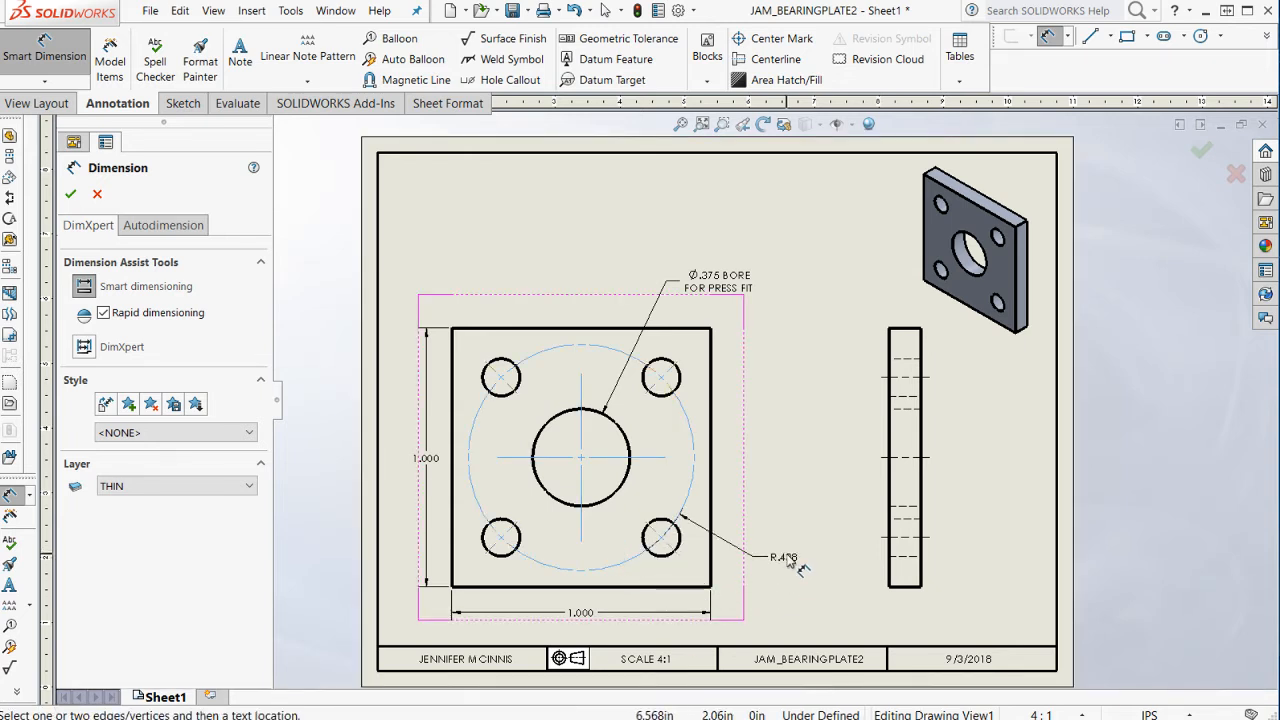
pyautogui.click(787, 560)
pyautogui.rightClick(785, 557)
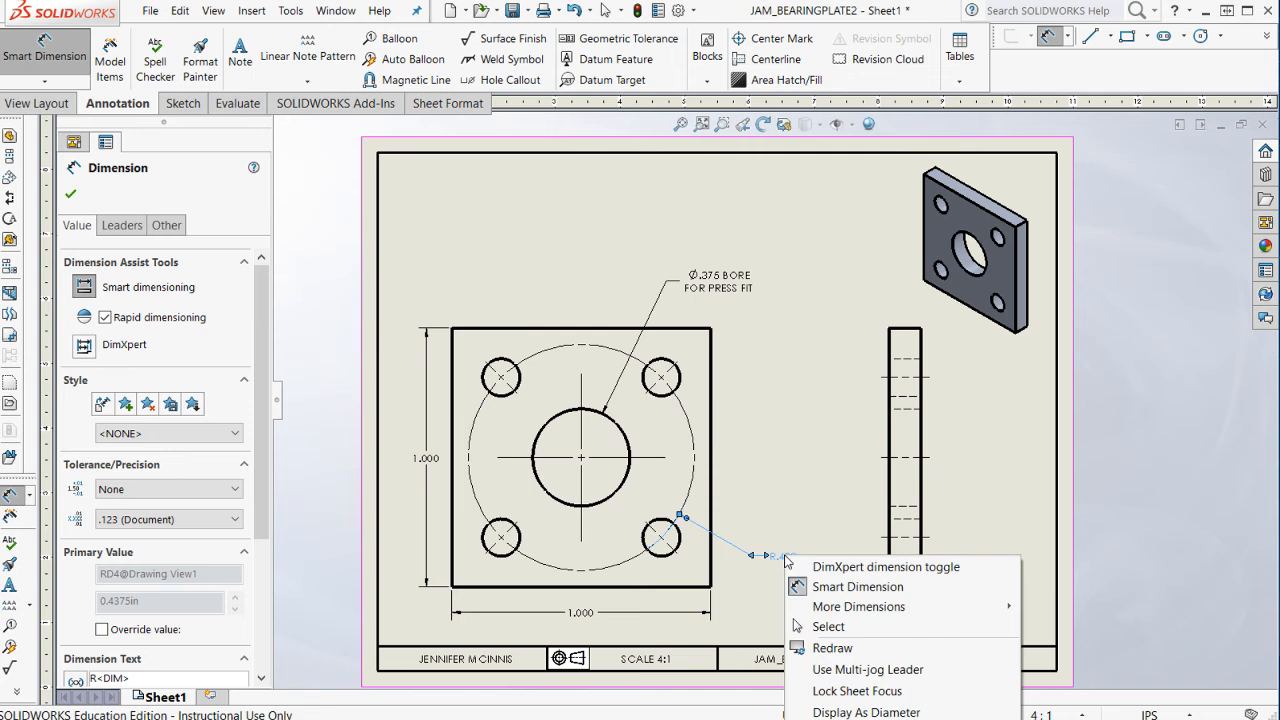
pyautogui.click(840, 712)
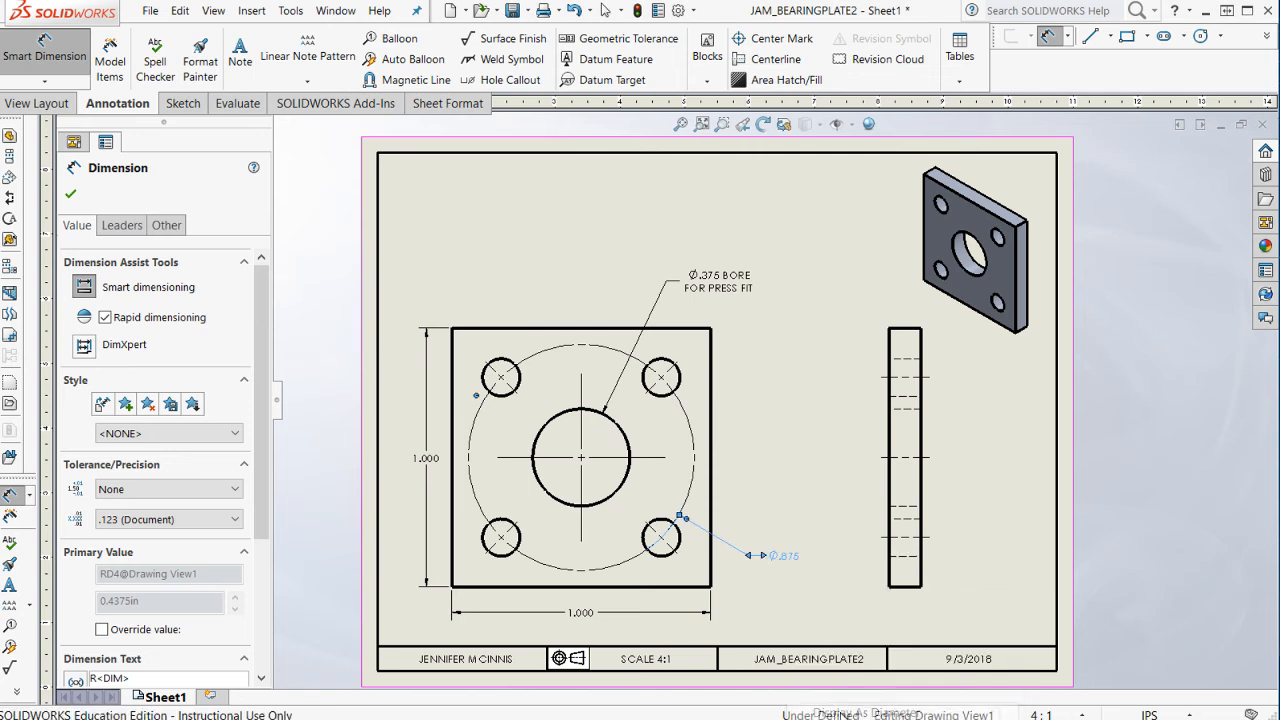
pyautogui.click(734, 449)
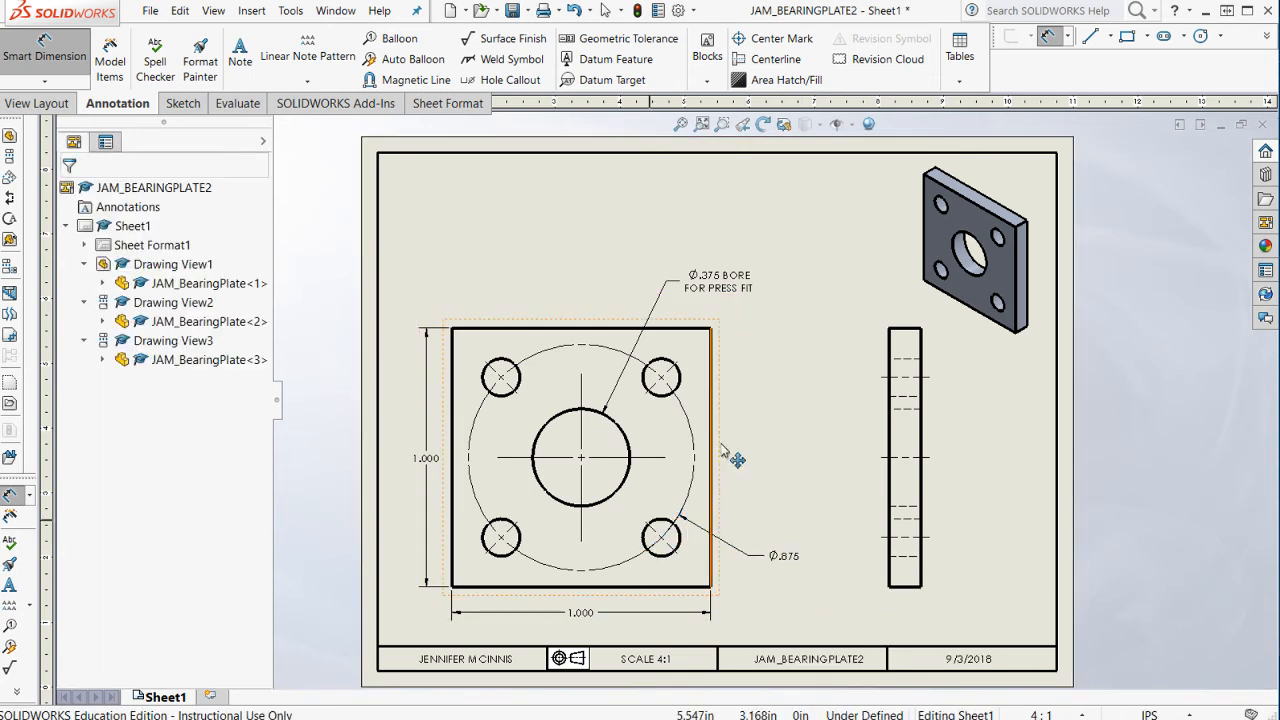
pyautogui.moveTo(734, 288); pyautogui.dragTo(781, 394)
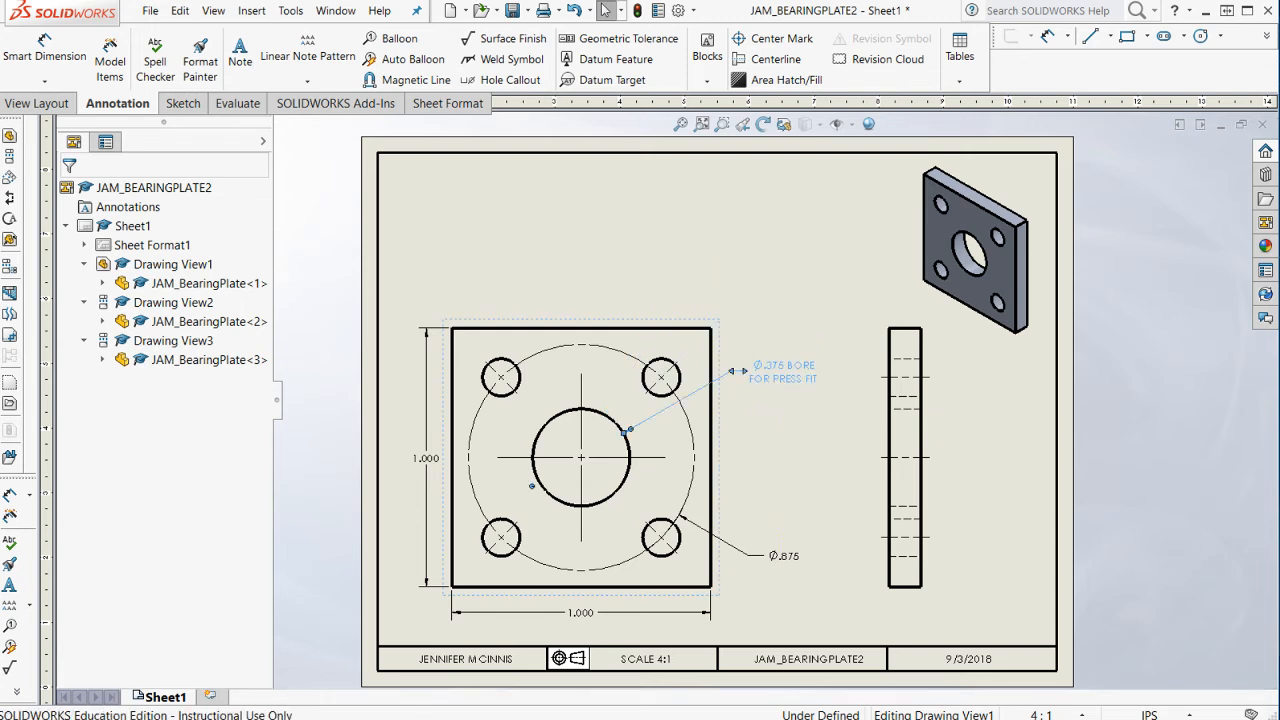
pyautogui.click(806, 553)
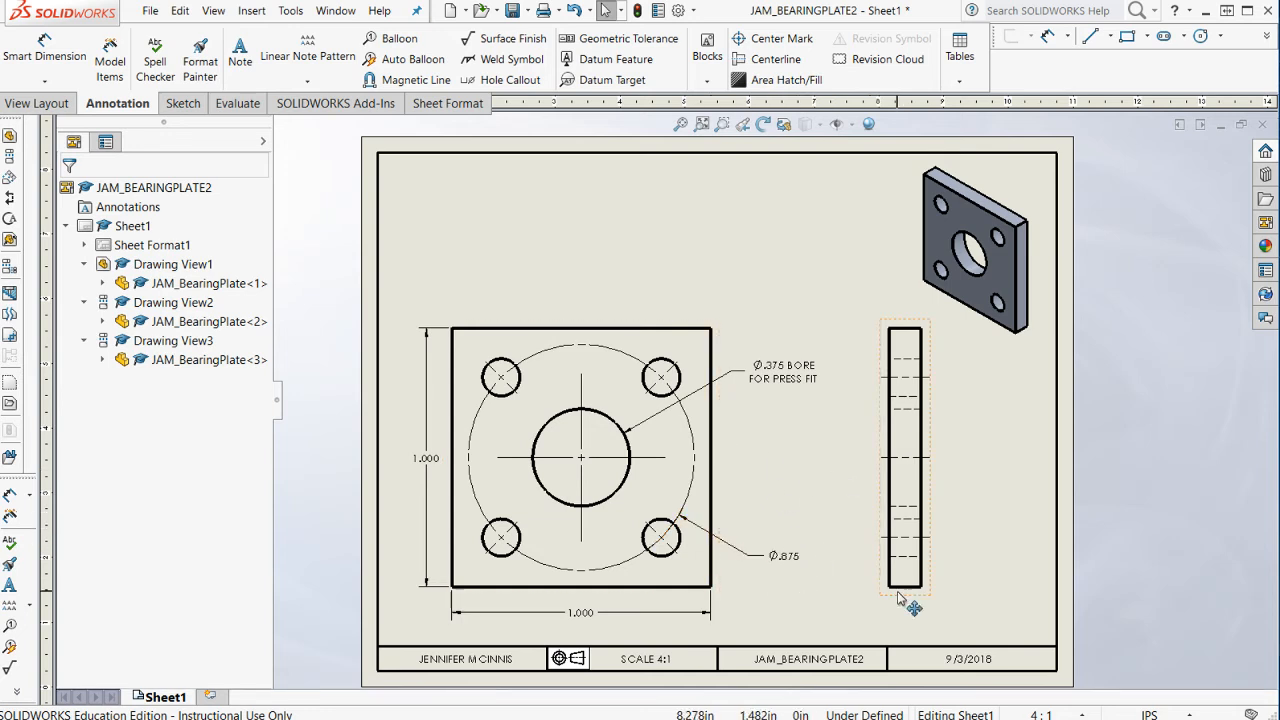
# - Dimension the plate's thickness below the right side view
pyautogui.press('d')
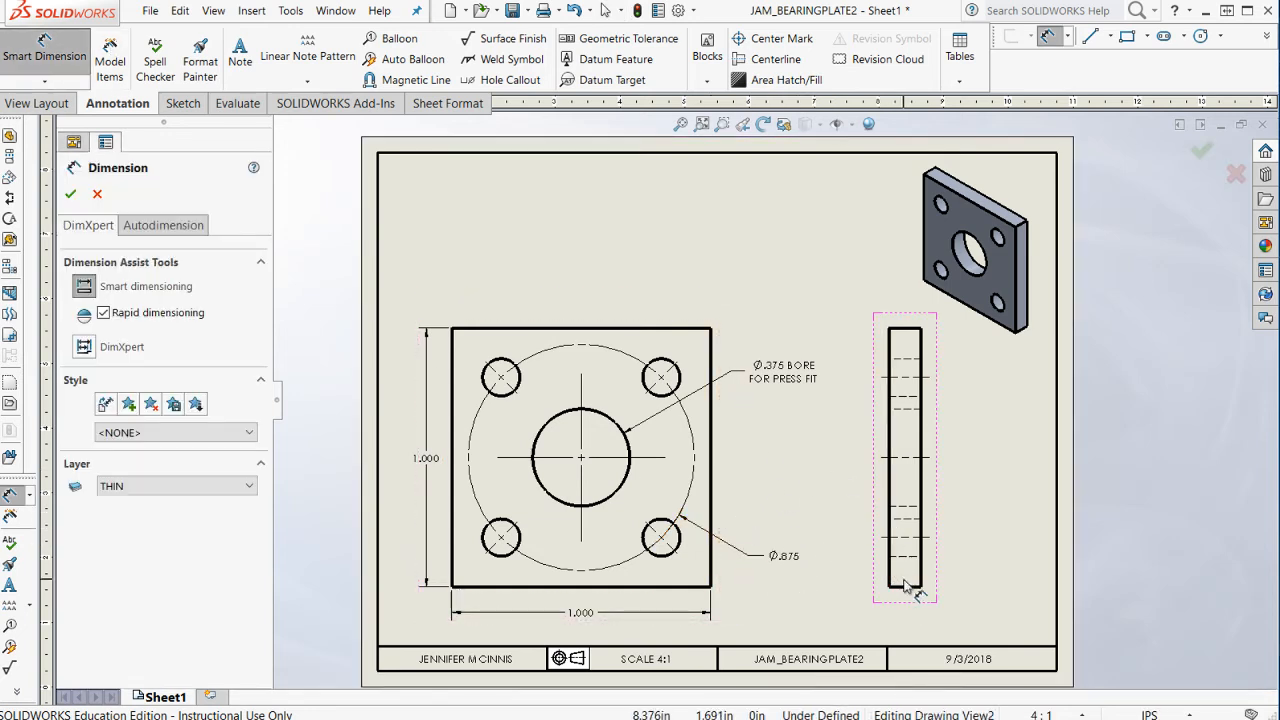
pyautogui.click(909, 590)
pyautogui.click(903, 610)
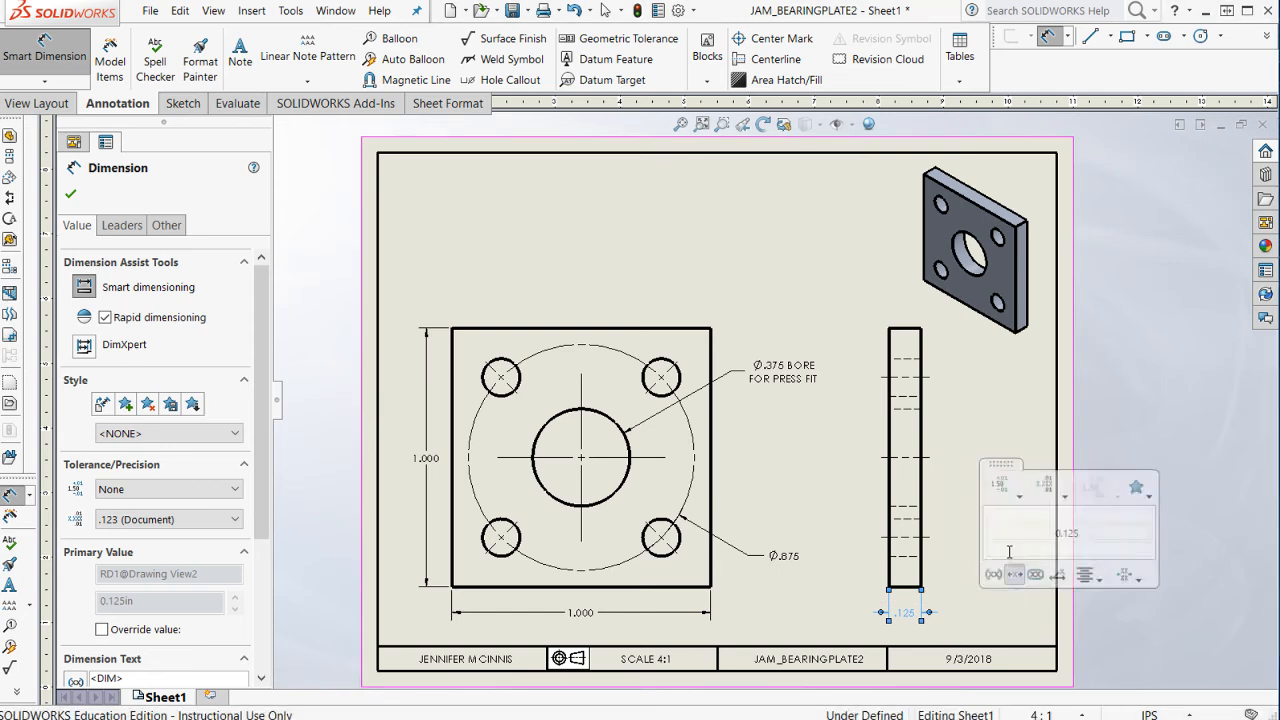
pyautogui.press('Escape')
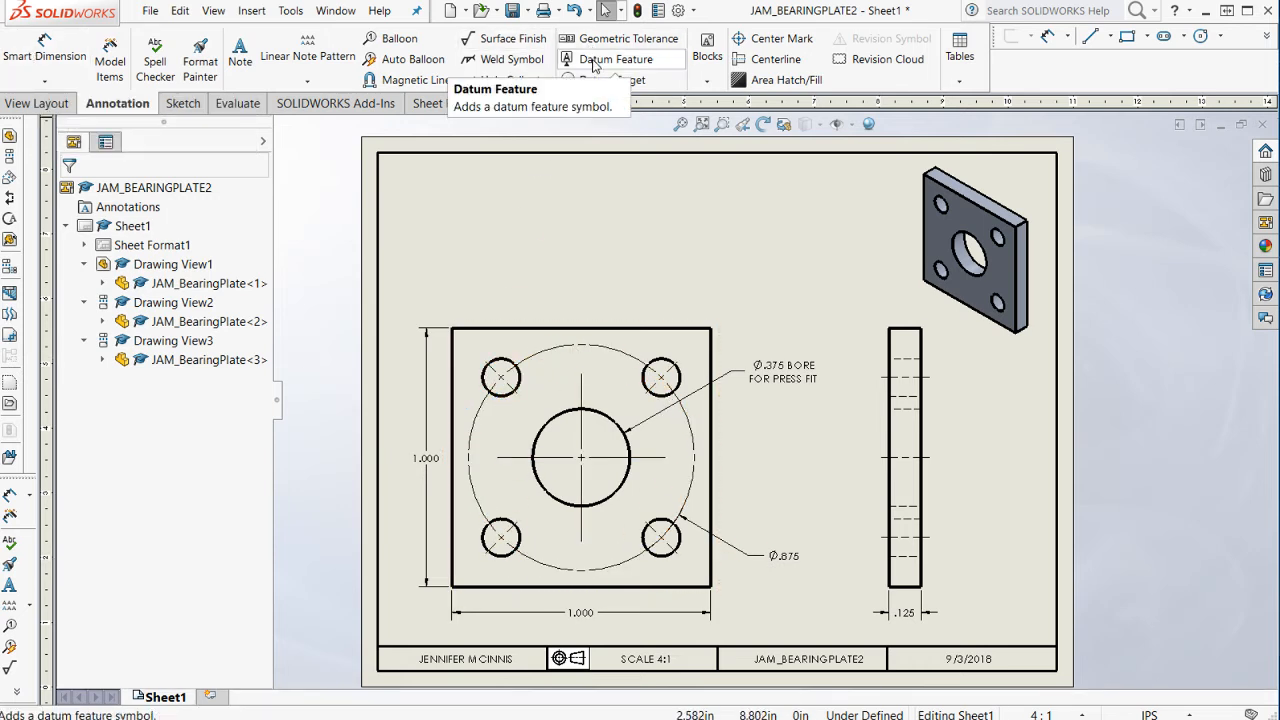
# - Add a hole callout to the front view's upper-left hole, placing its text above the plate
pyautogui.click(512, 80)
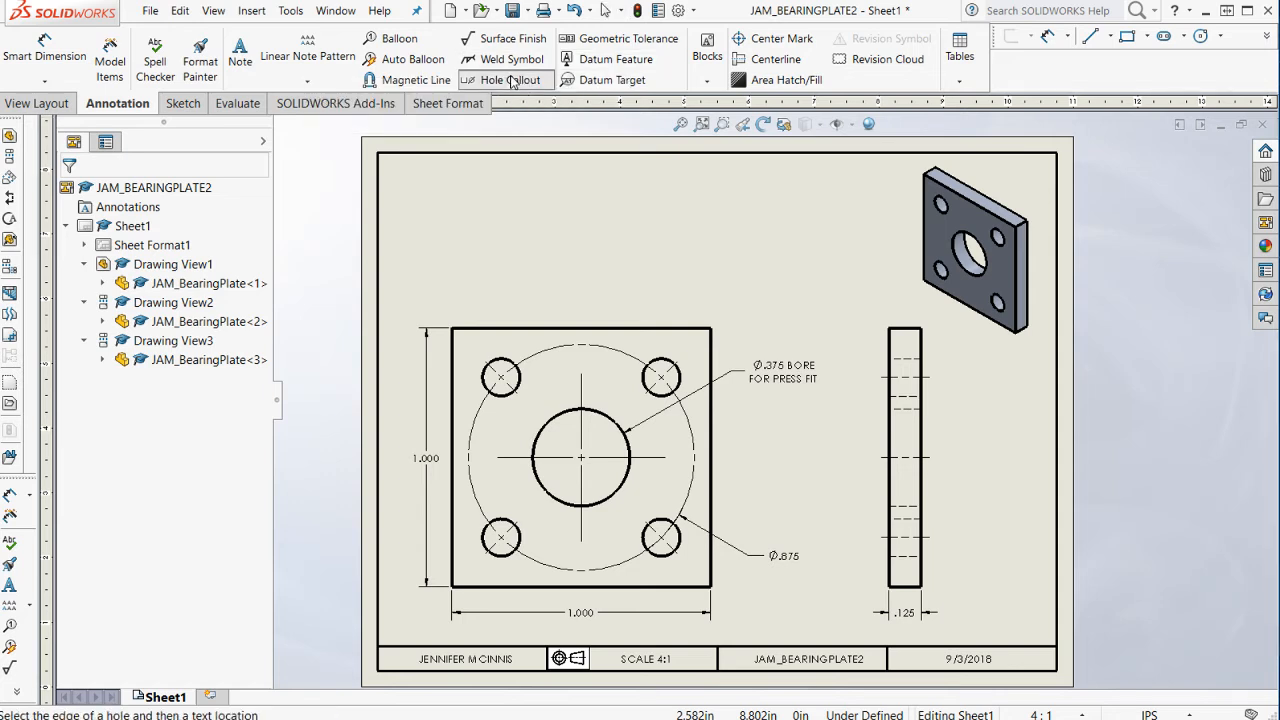
pyautogui.click(508, 365)
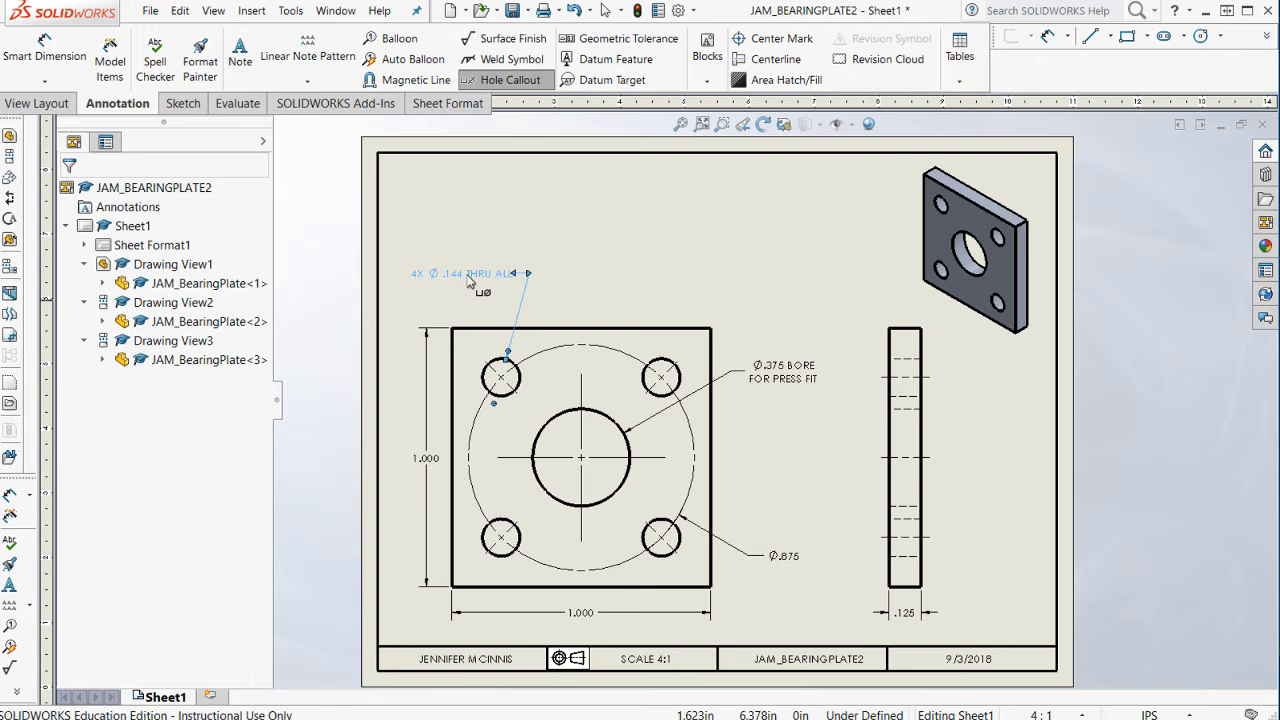
pyautogui.click(468, 282)
pyautogui.press('Escape')
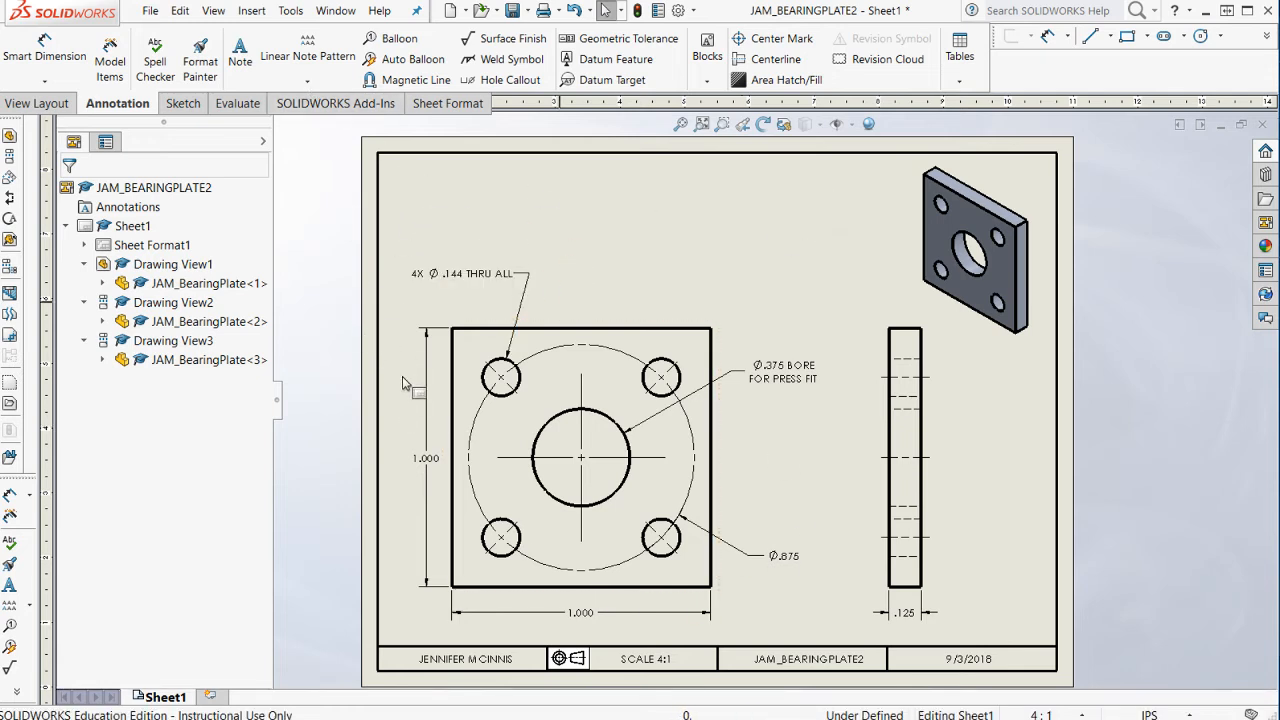
# - Save the drawing with its completed dimensions
pyautogui.click(590, 614)
pyautogui.moveTo(584, 614)
pyautogui.mouseDown()
pyautogui.moveTo(580, 628)
pyautogui.moveTo(585, 613)
pyautogui.mouseUp()
pyautogui.click(726, 270)
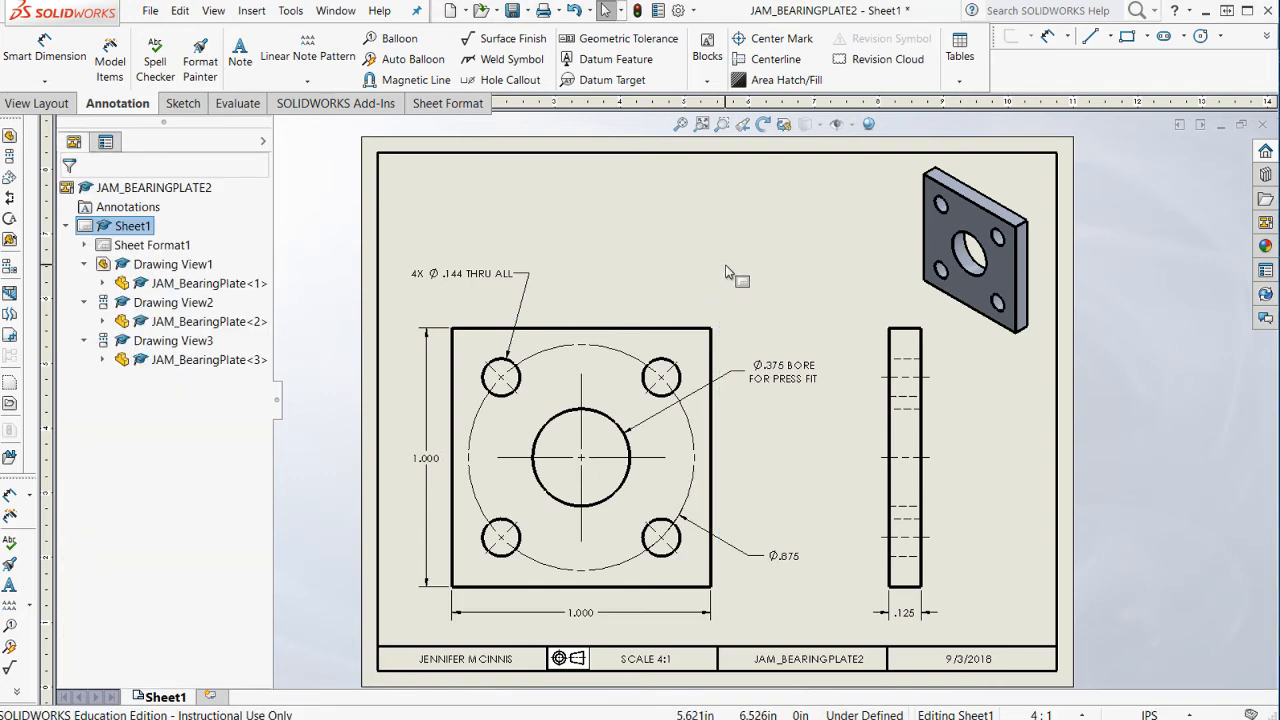
pyautogui.hotkey('ctrl', 's')
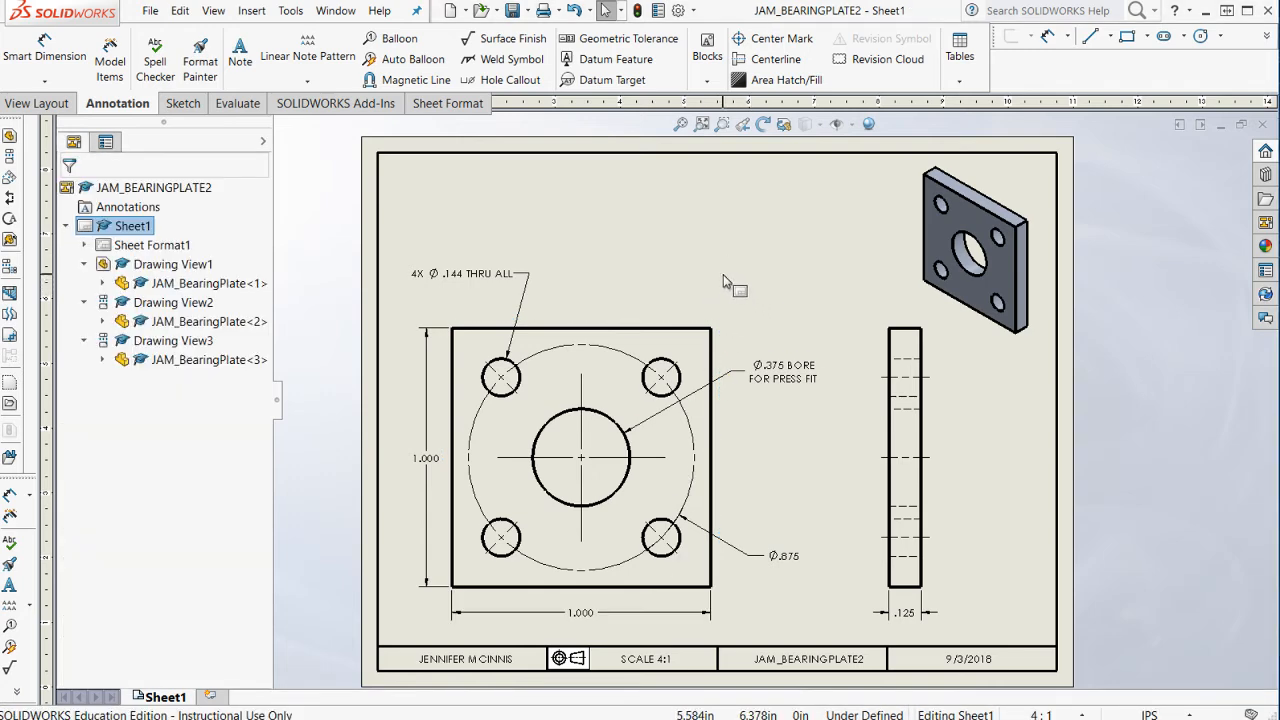
# - Place a note above the front view's hole callout reading "MATERIAL: ALUMINUM" with "QUANTITY: 1" on a second line
pyautogui.scroll(-5, 590, 570)
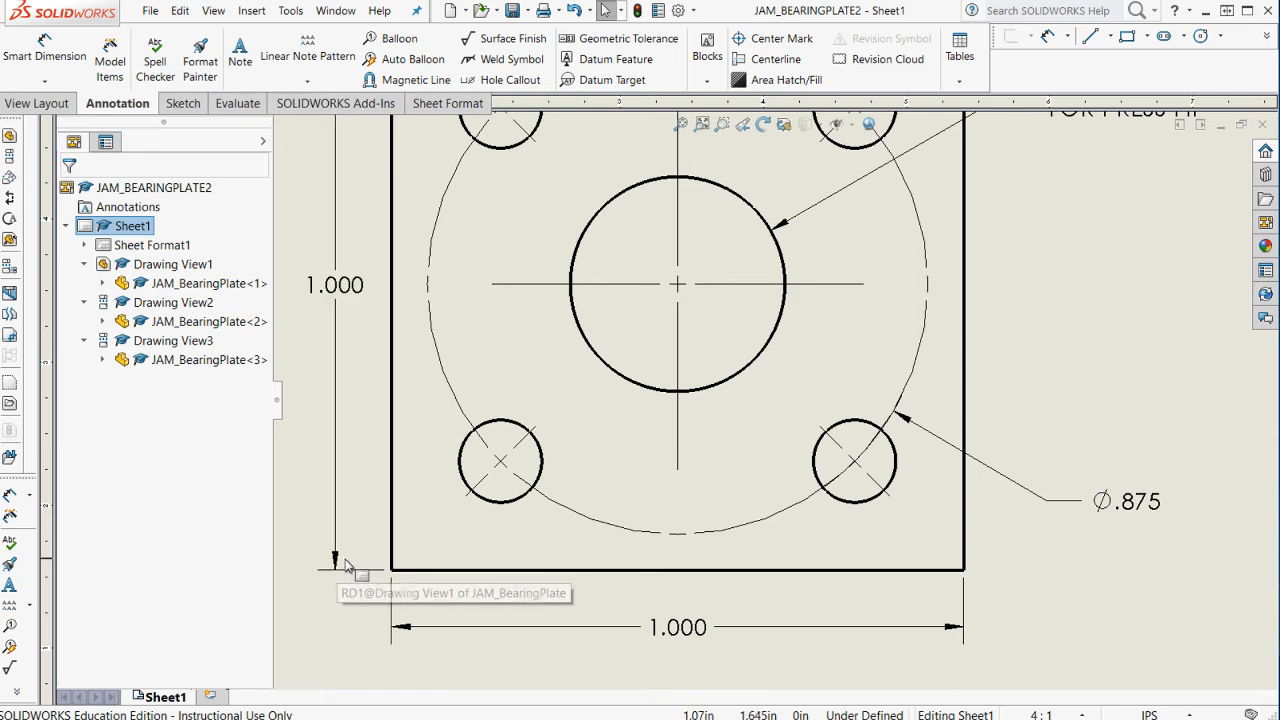
pyautogui.scroll(4, 368, 502)
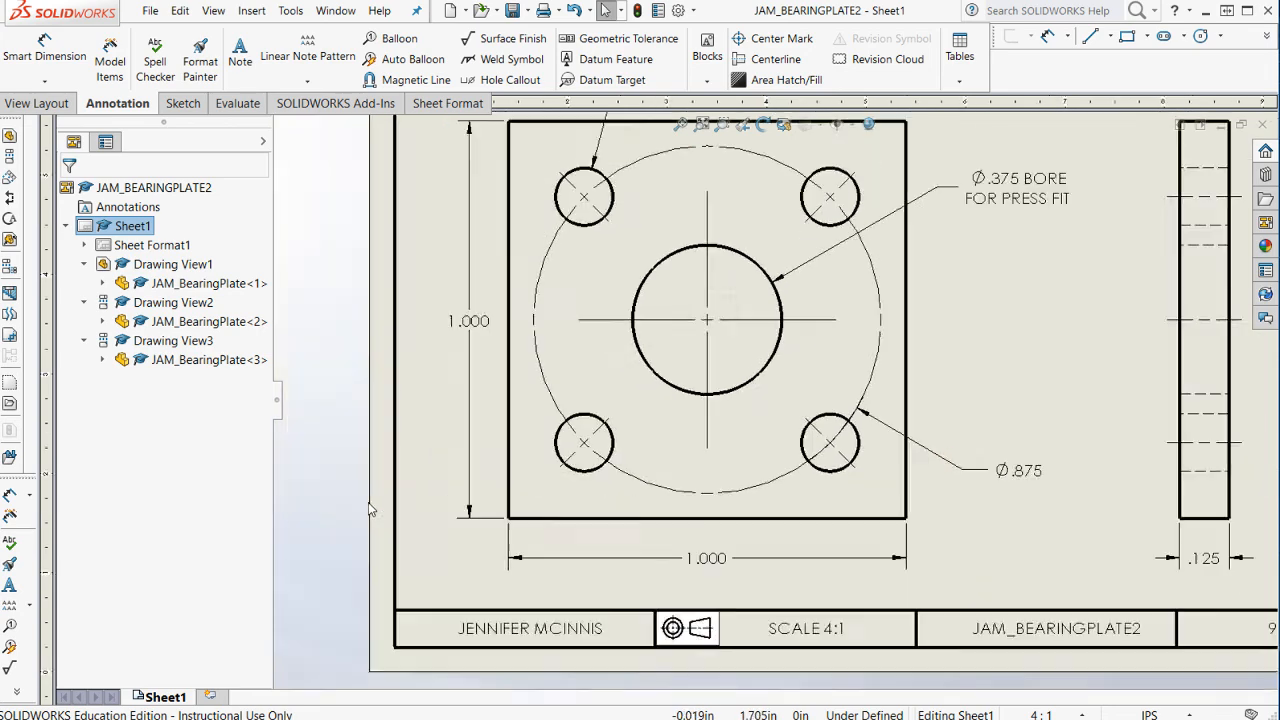
pyautogui.scroll(-1, 751, 177)
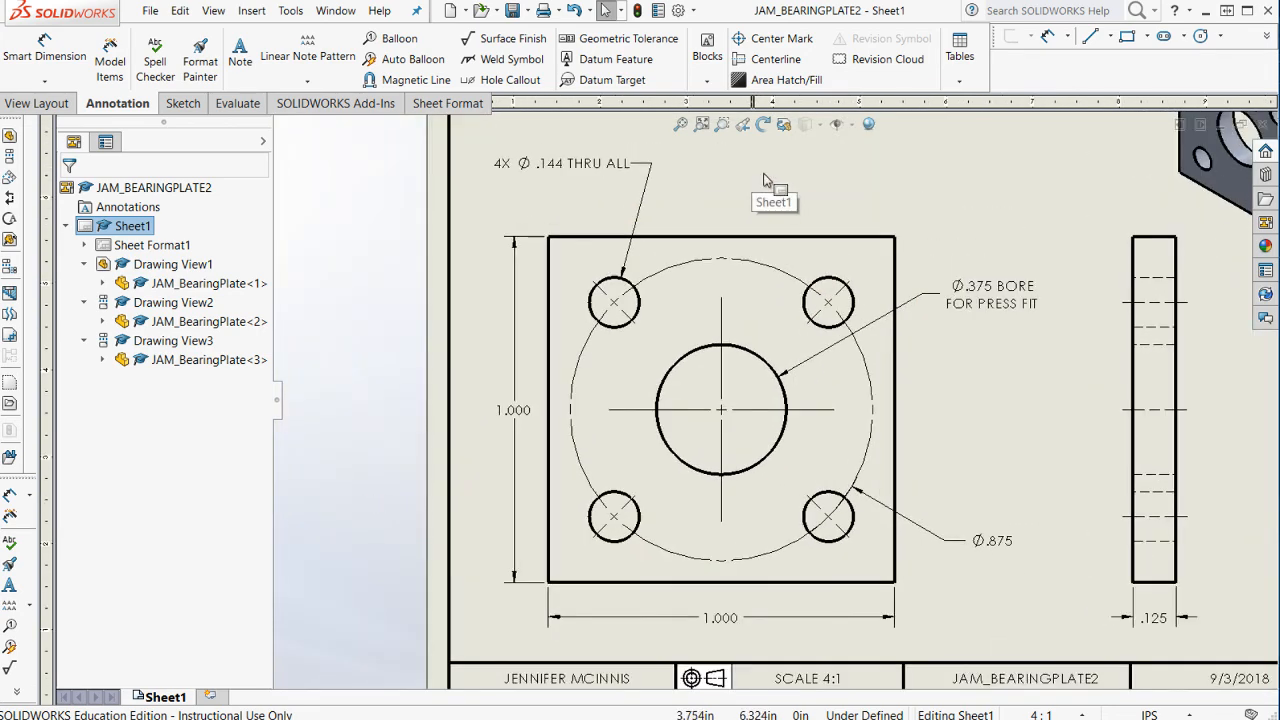
pyautogui.scroll(2, 789, 190)
pyautogui.scroll(-1, 795, 188)
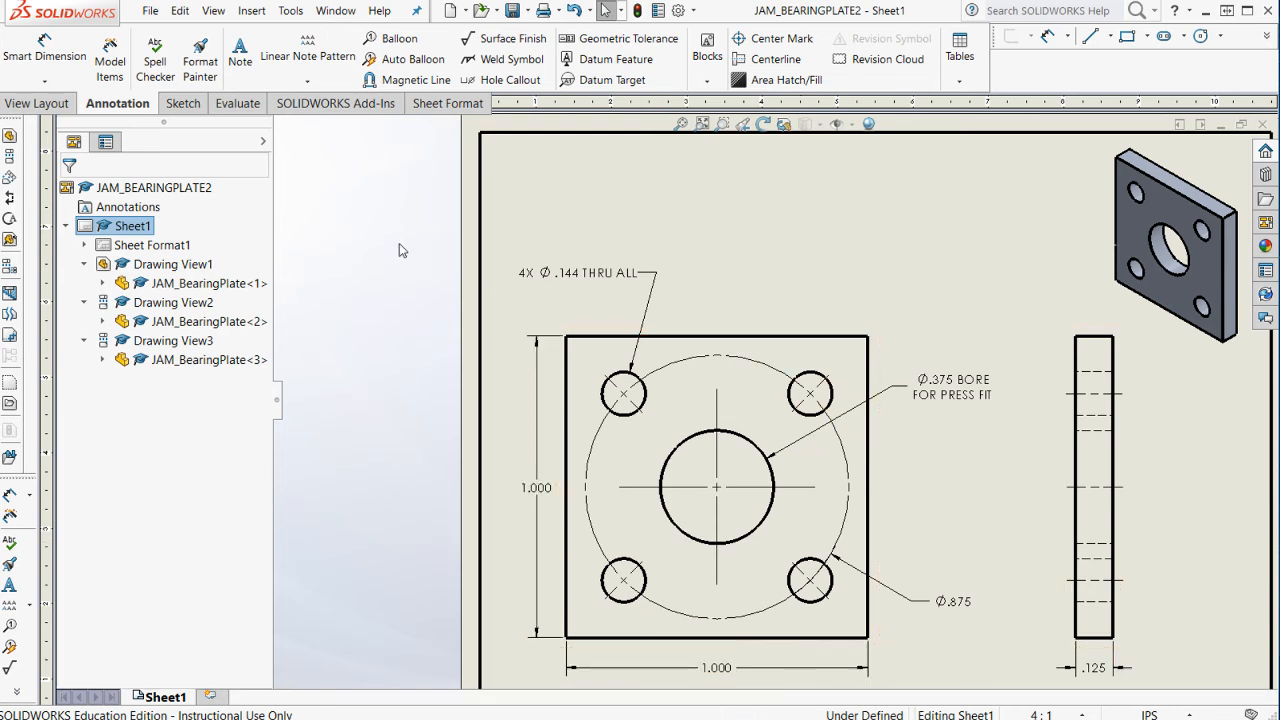
pyautogui.click(238, 55)
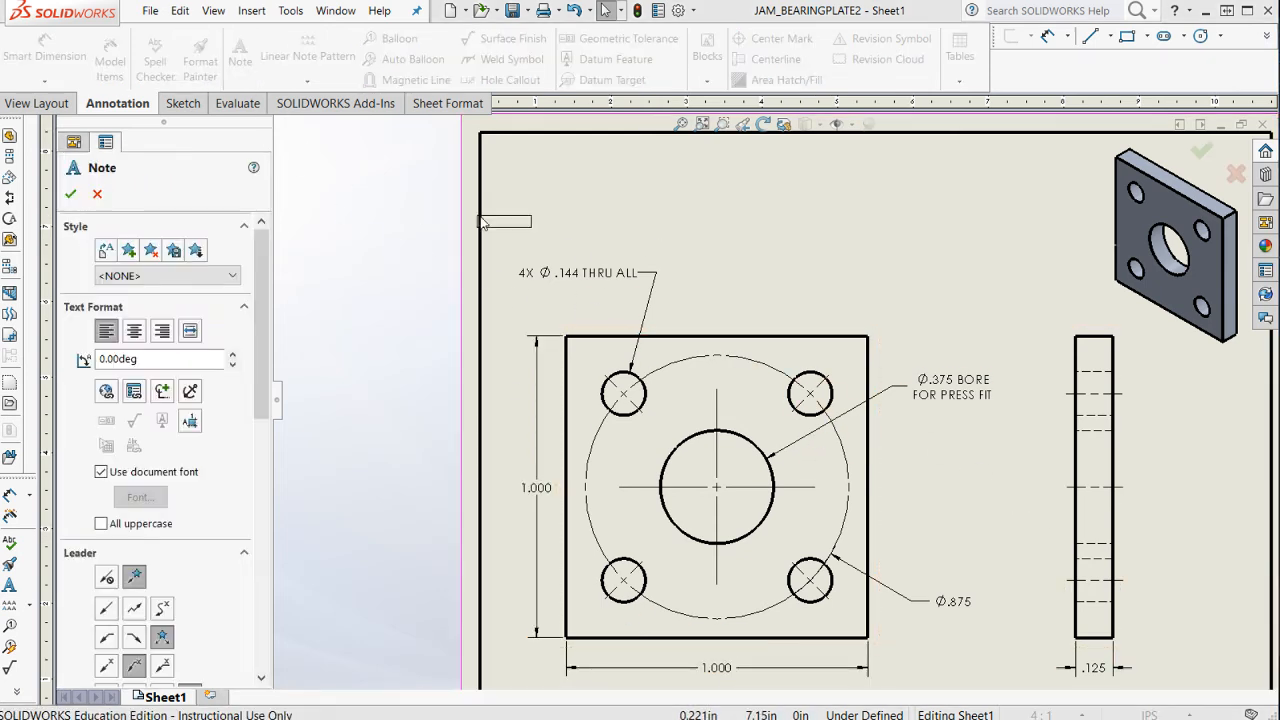
pyautogui.click(541, 180)
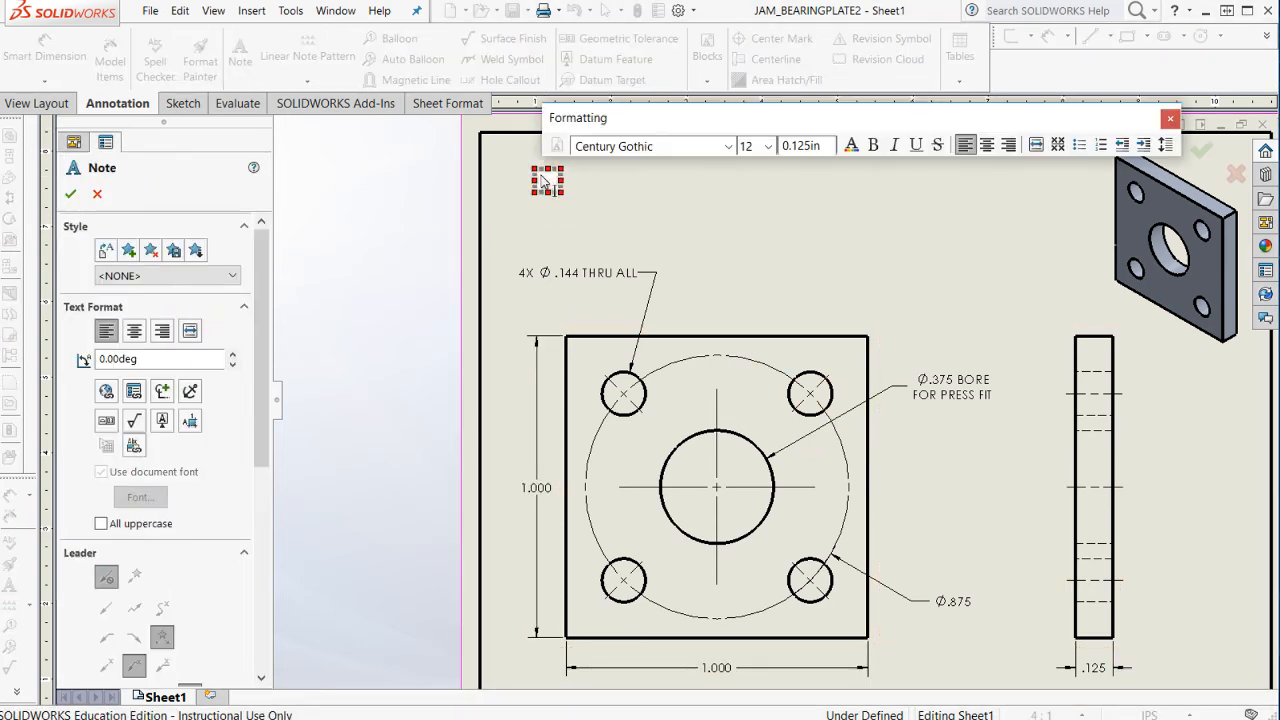
pyautogui.write('MATERIAL:')
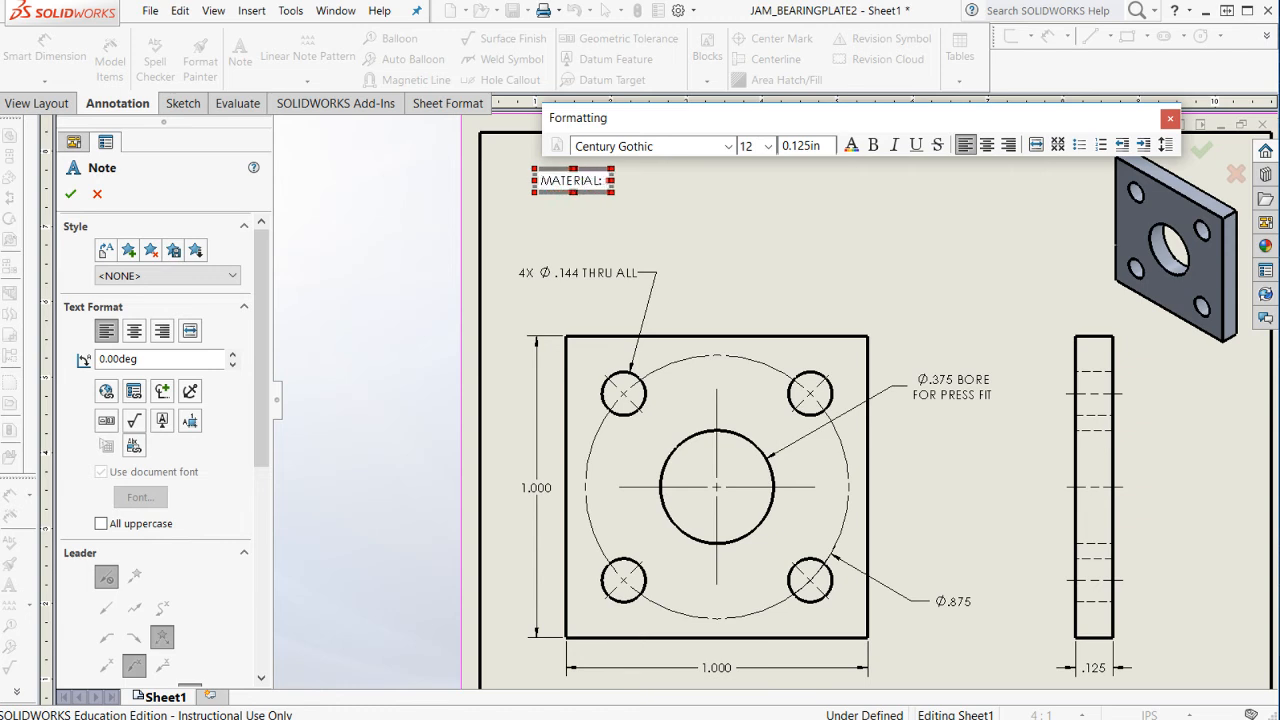
pyautogui.write(' ALUMINUM')
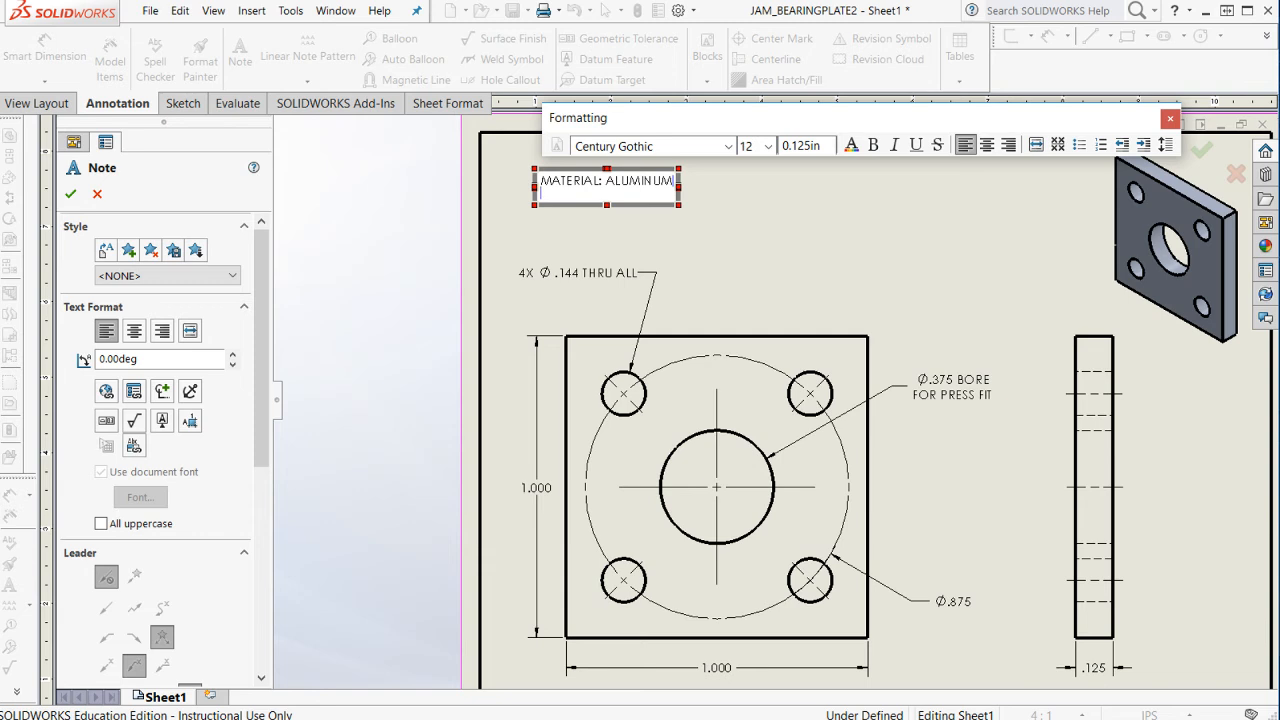
pyautogui.press('Return')
pyautogui.write('QUANTITY: 1')
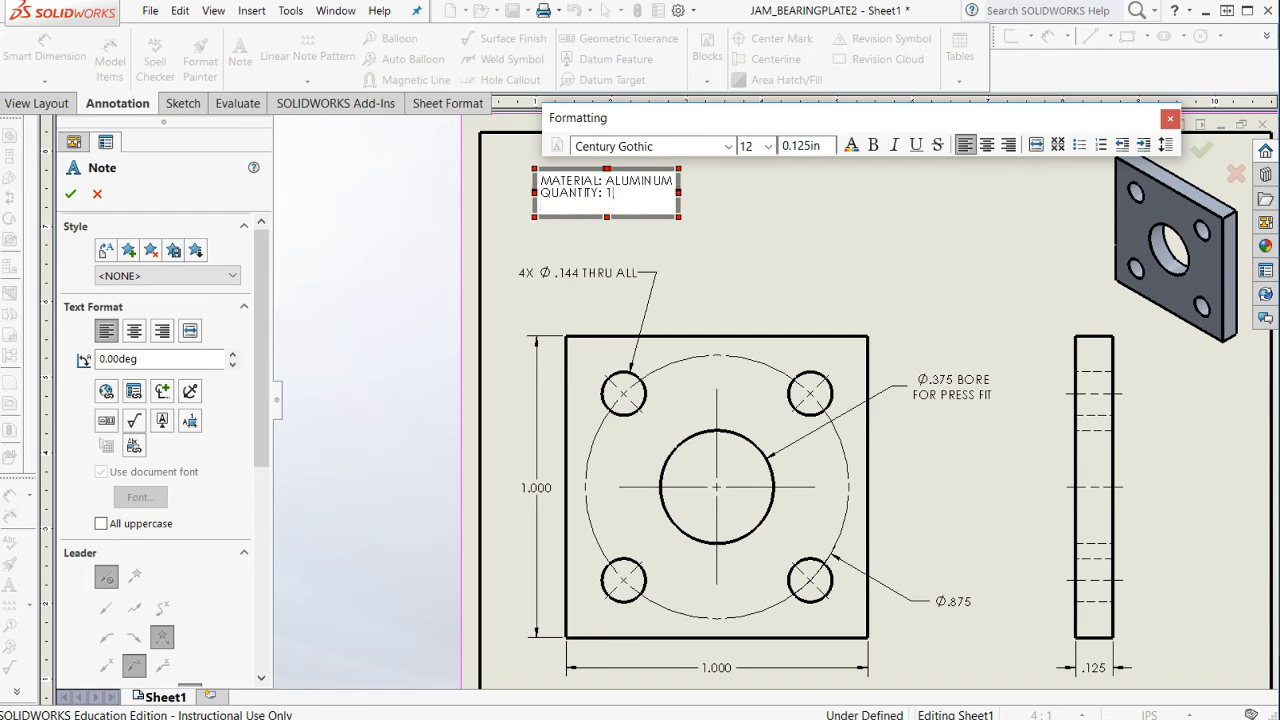
# - Add the note lines "TOLERANCE: ALL X.XXX DIMENSION ± 0.005" and an indented "UNLESS OTHERWISE SPECIFIED", and finish the note
pyautogui.press('Return')
pyautogui.write('TOLERANCE: ALL X.XXX')
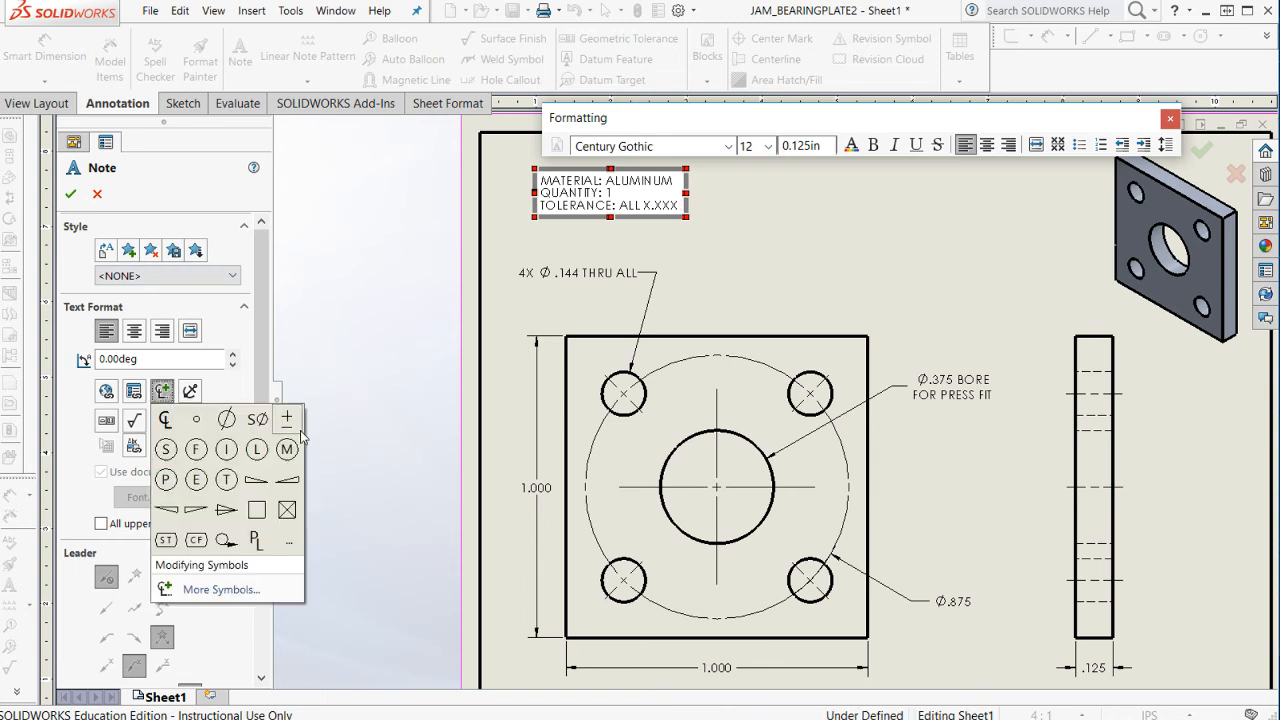
pyautogui.click(294, 424)
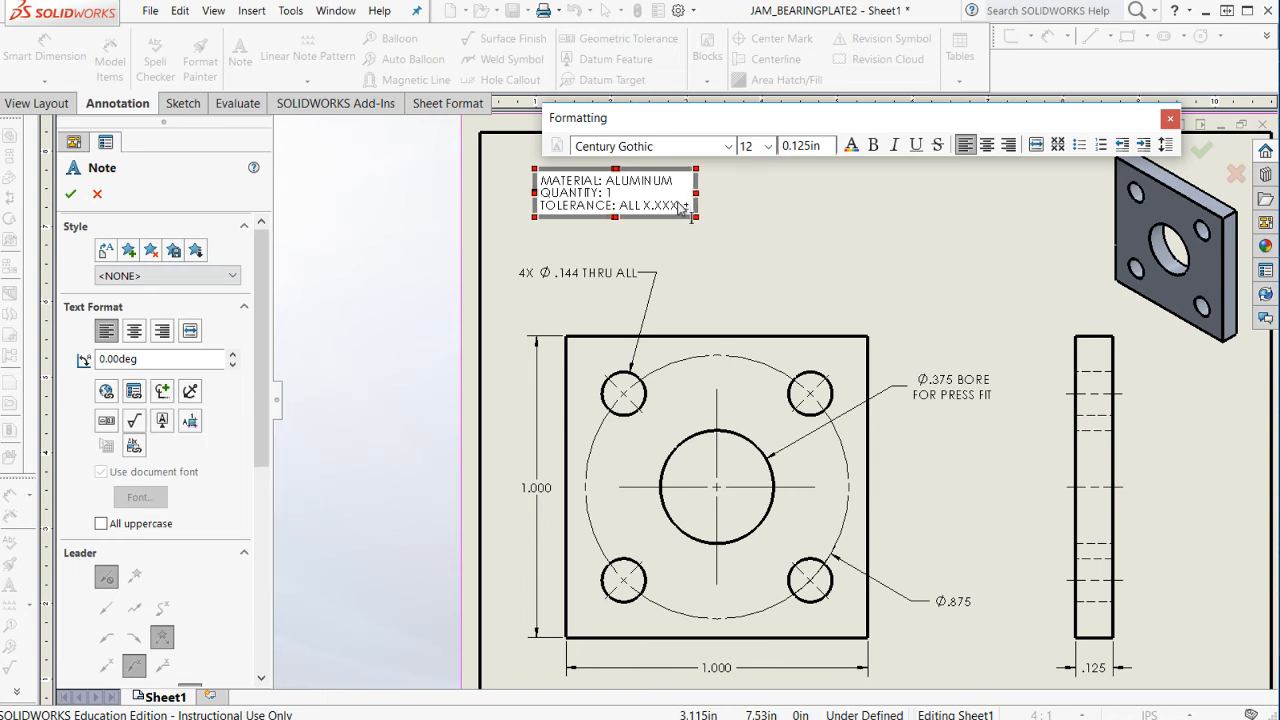
pyautogui.write('DIMENSION')
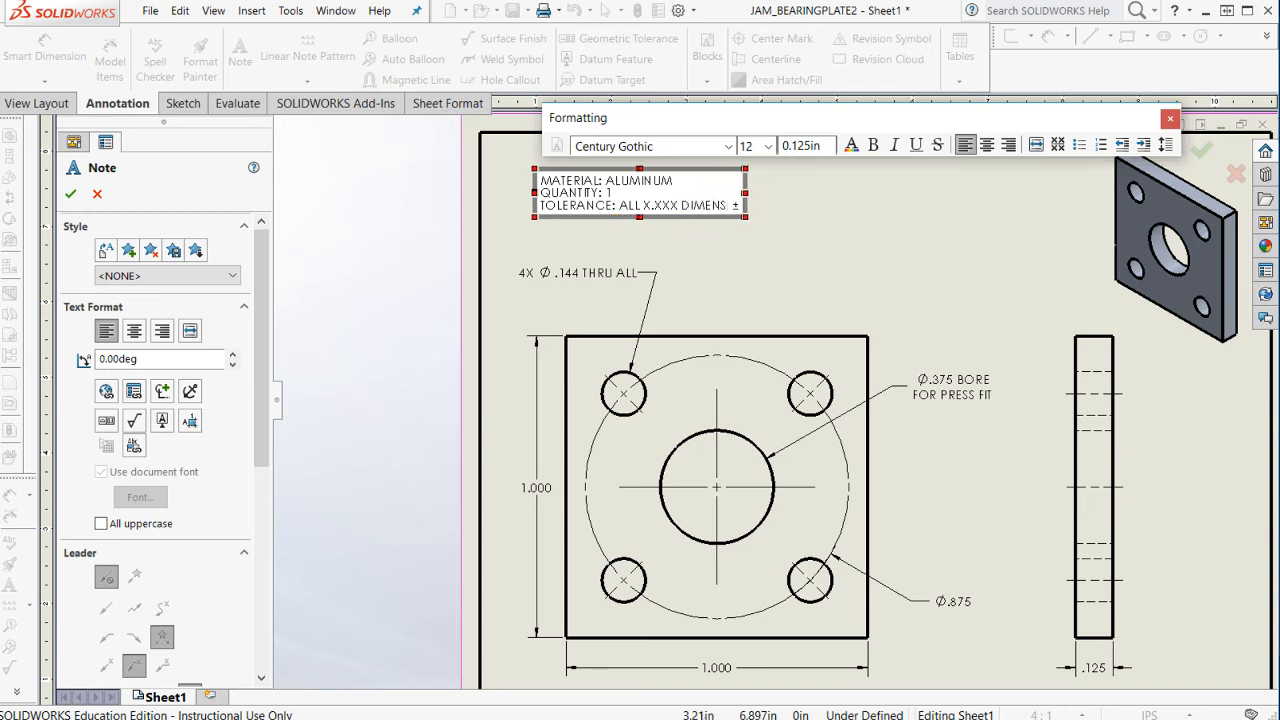
pyautogui.write(' ±')
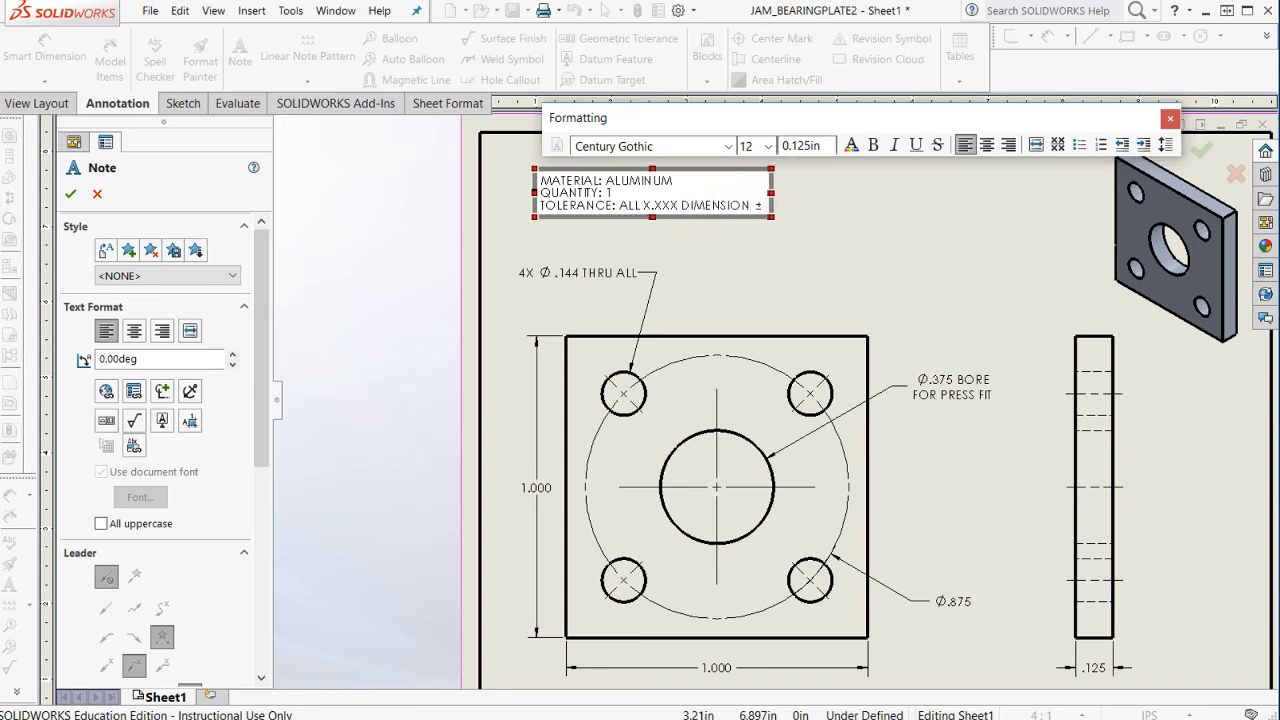
pyautogui.write(' 0.005')
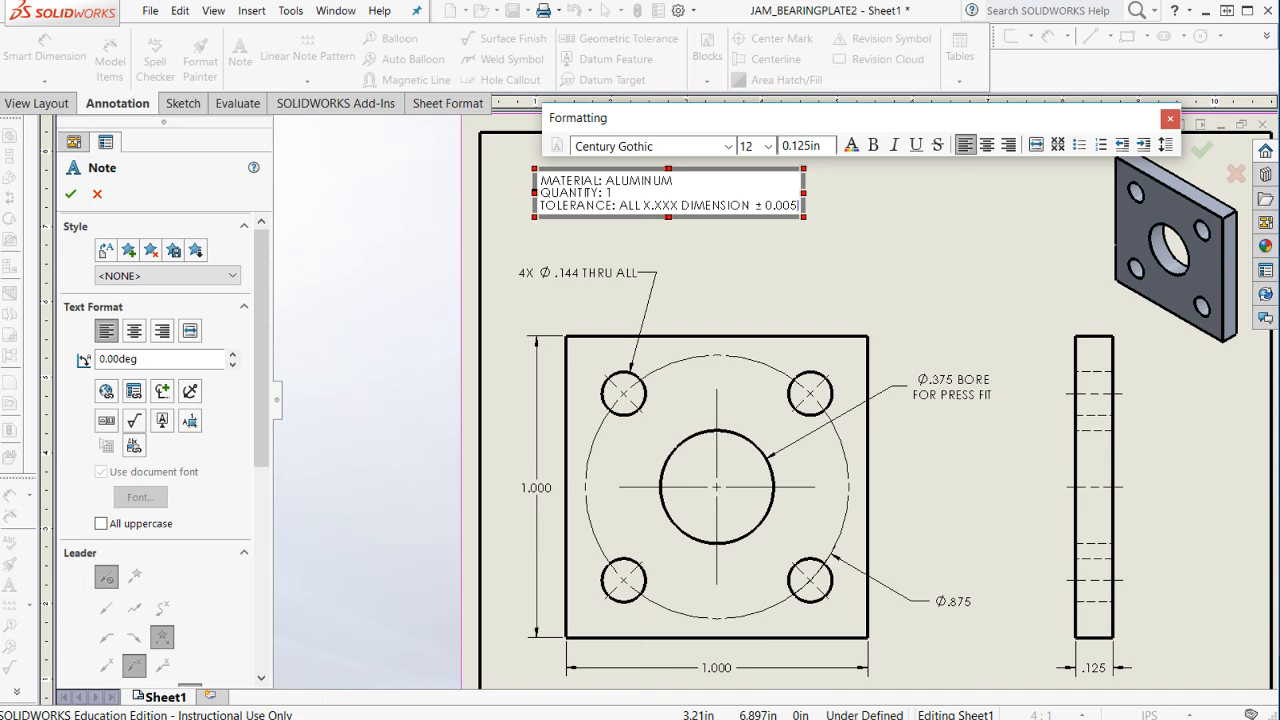
pyautogui.press('Return')
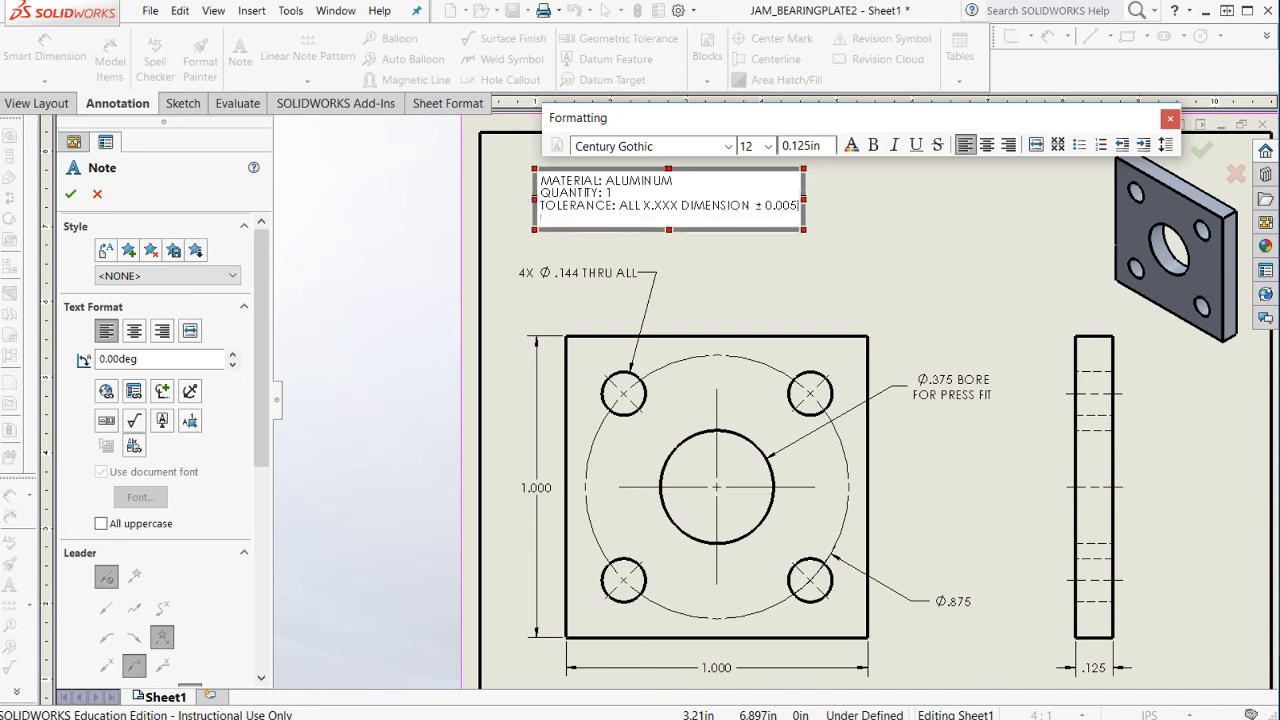
pyautogui.write('UNLESS OTHERWISE SPECIFIED!')
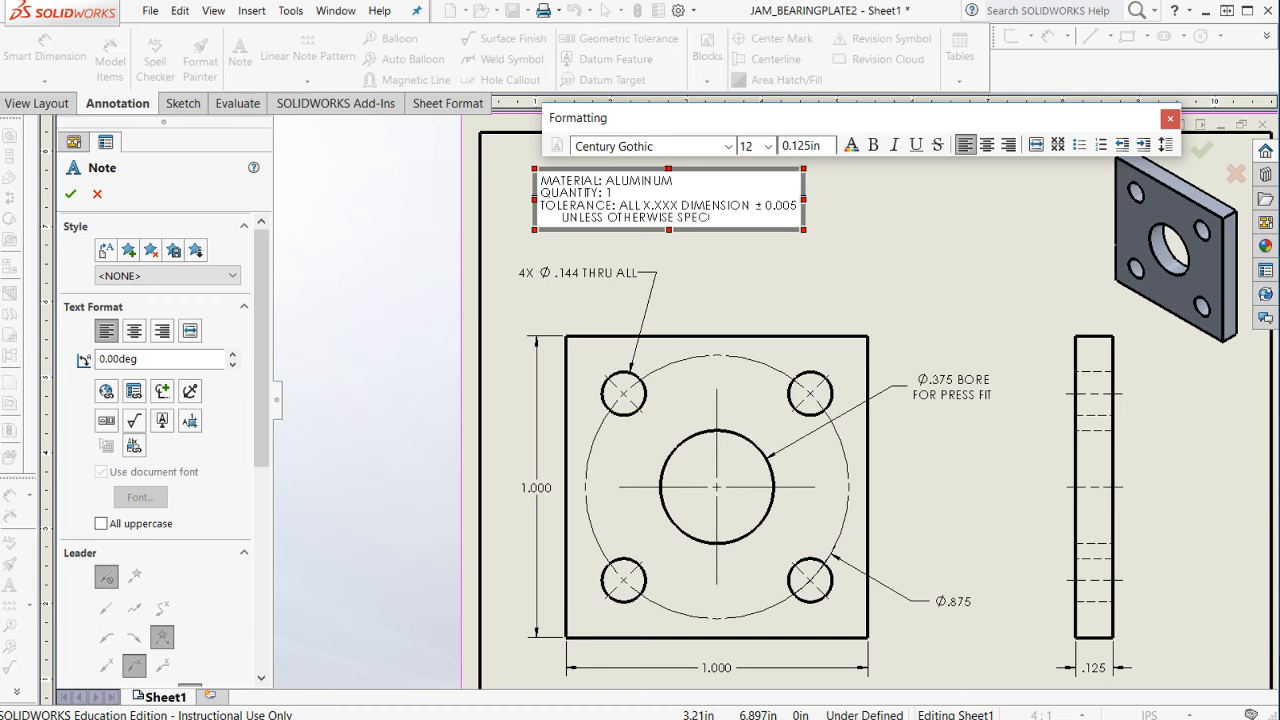
pyautogui.click(942, 244)
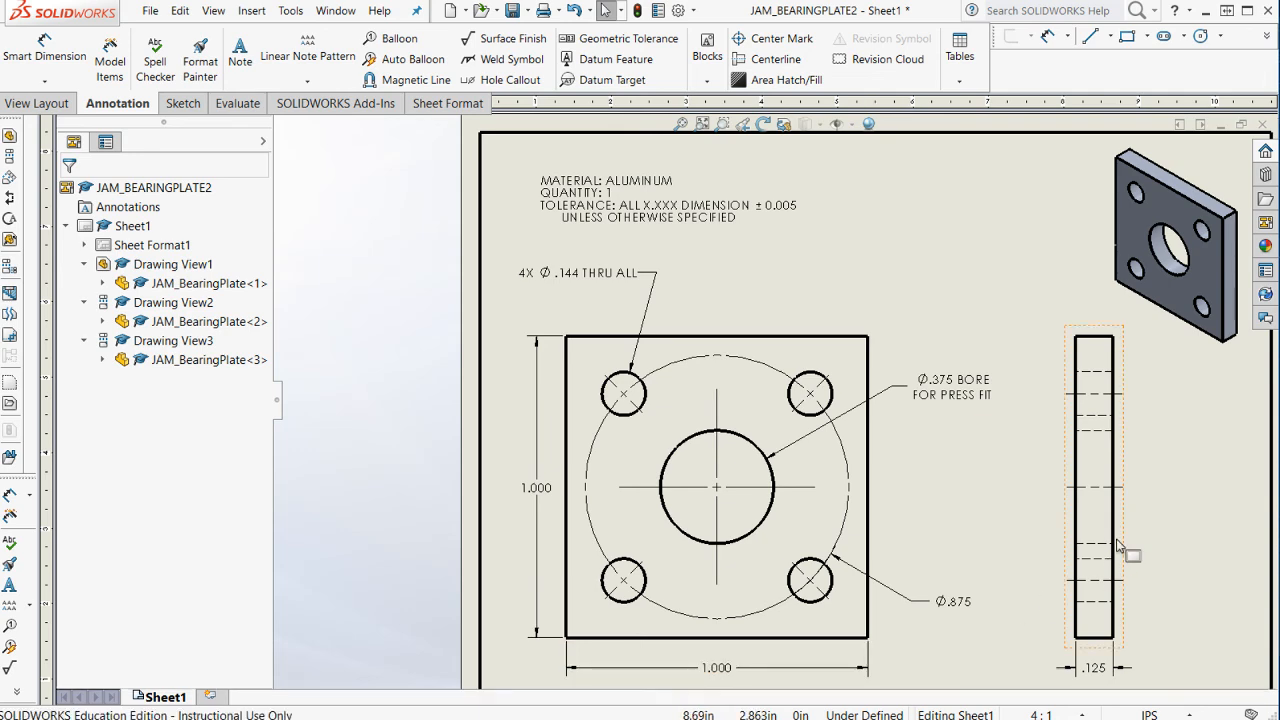
# - Check the right view and title block, and save the drawing with the added note
pyautogui.scroll(3, 930, 600)
pyautogui.scroll(-2, 928, 603)
pyautogui.scroll(-2, 928, 603)
pyautogui.scroll(1, 390, 545)
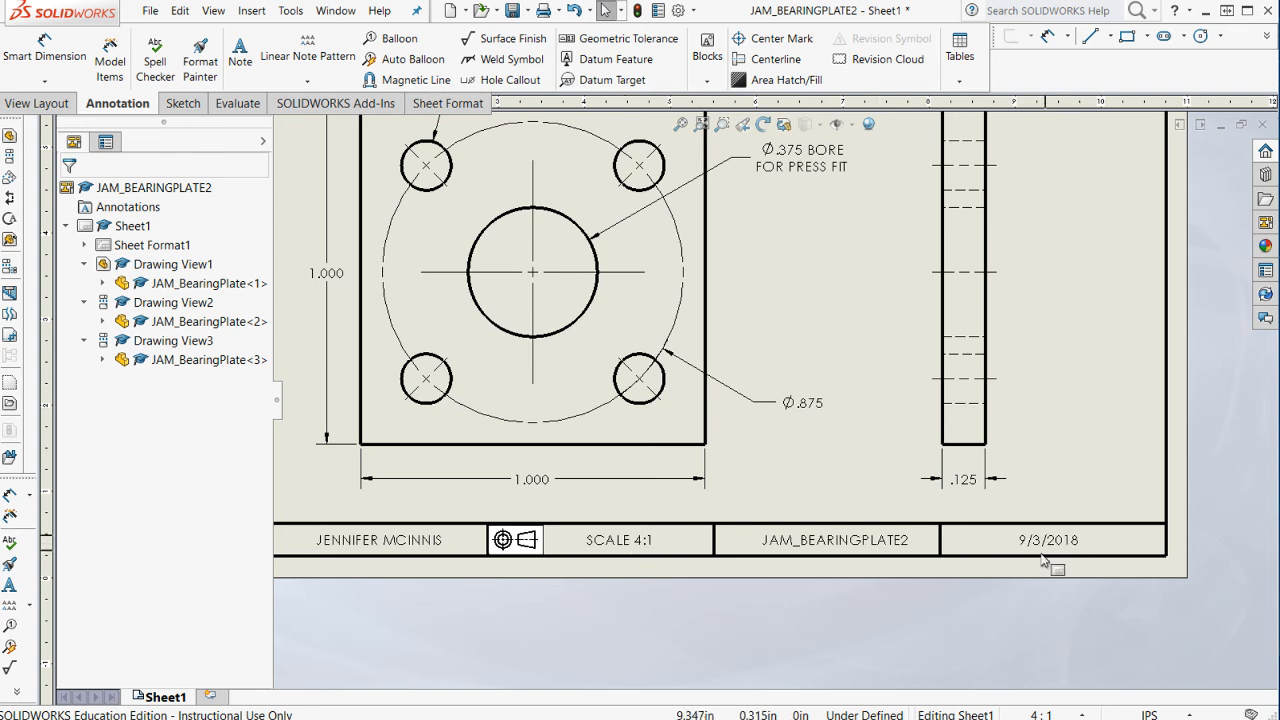
pyautogui.press('f')
pyautogui.hotkey('ctrl', 's')
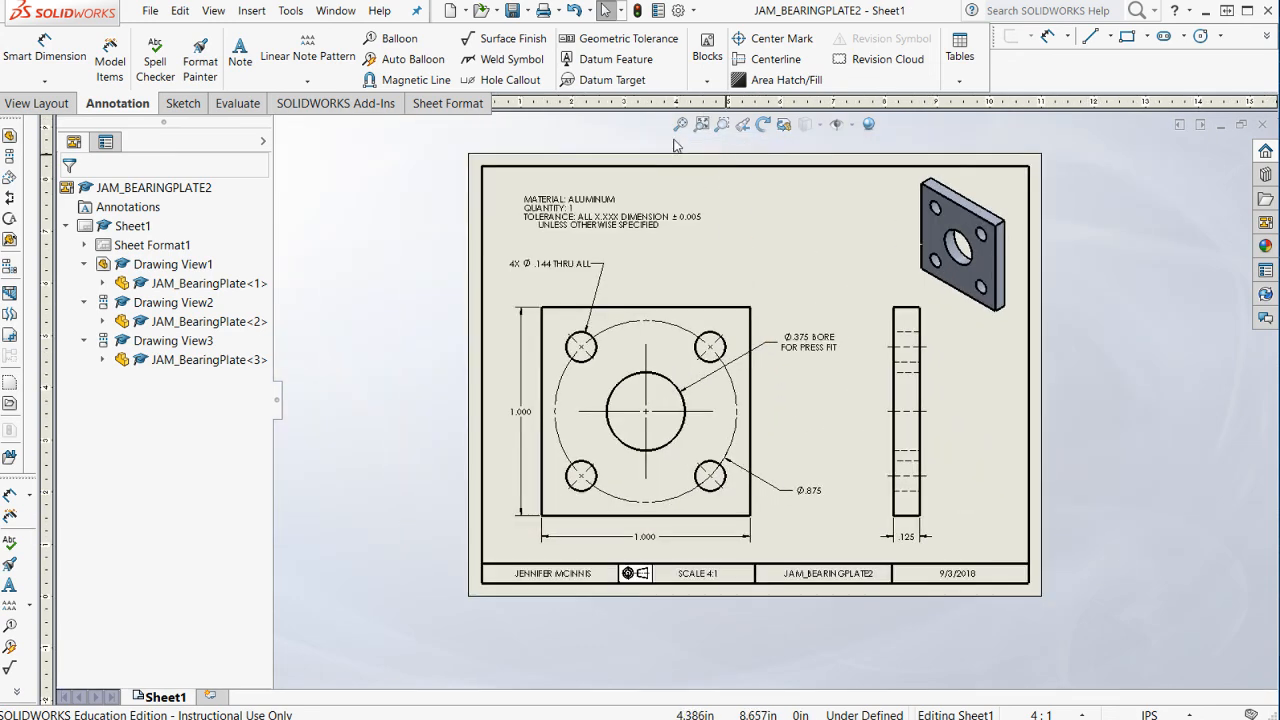
# - Save a copy of the drawing as a PDF named JAM_BEARINGPLATE2 in the SolidWorks Learning Module folder
pyautogui.click(524, 11)
pyautogui.click(532, 54)
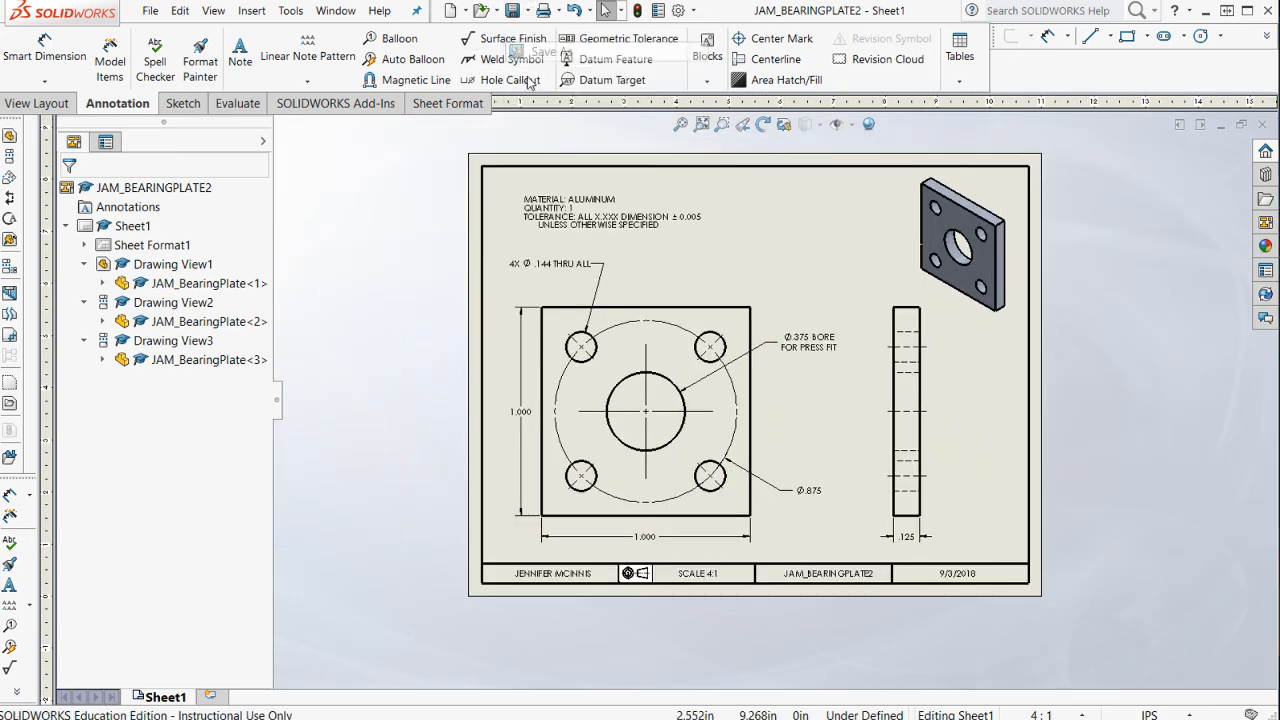
pyautogui.click(540, 462)
pyautogui.click(338, 516)
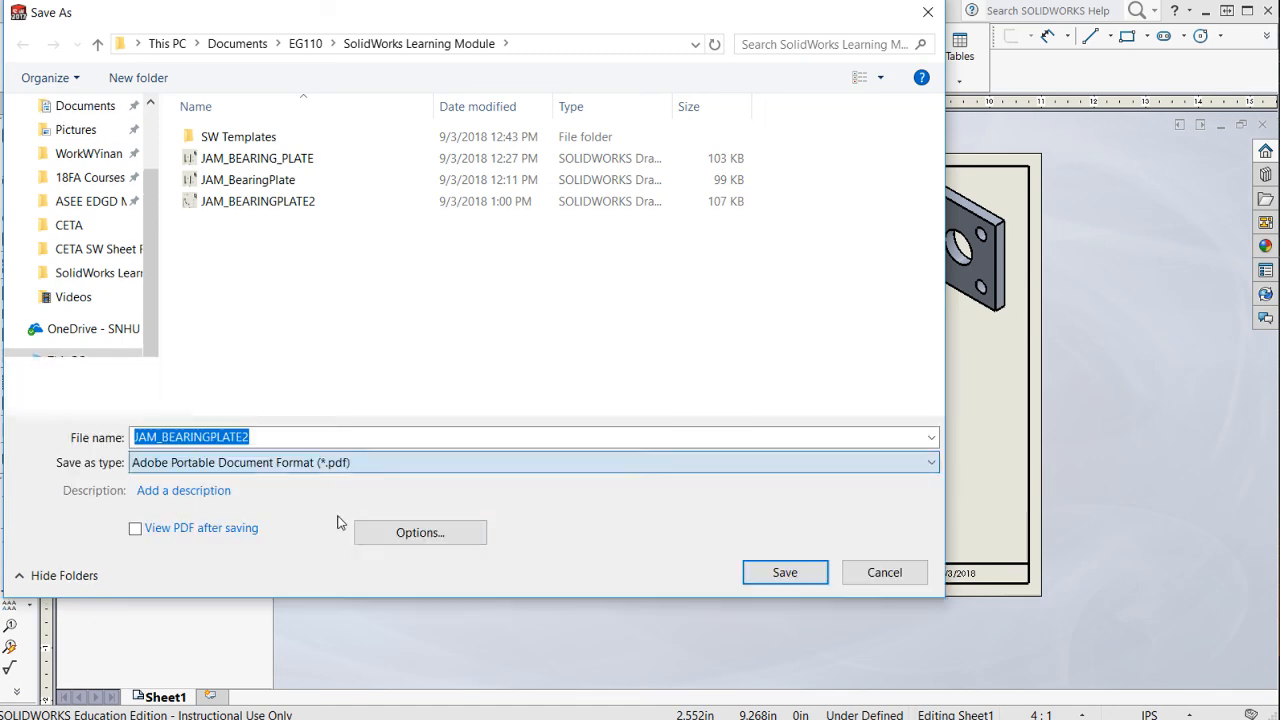
pyautogui.click(784, 573)
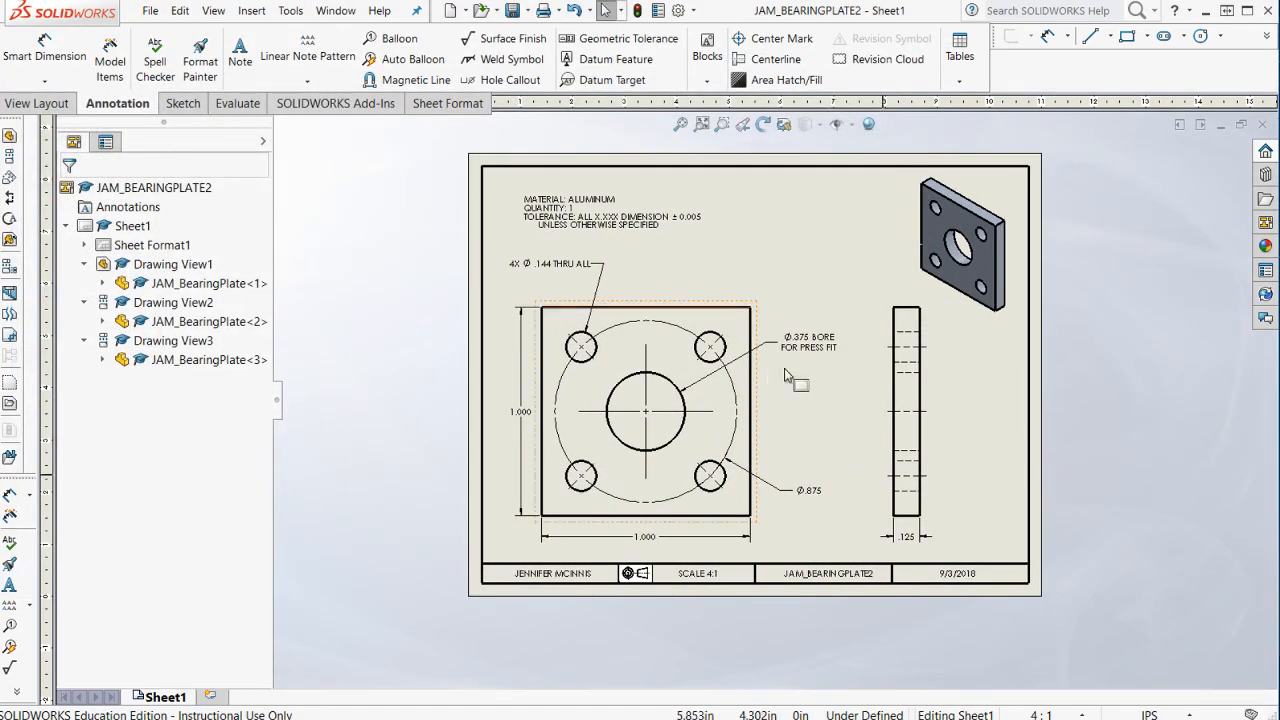
pyautogui.click(776, 389)
pyautogui.scroll(-1, 792, 320)
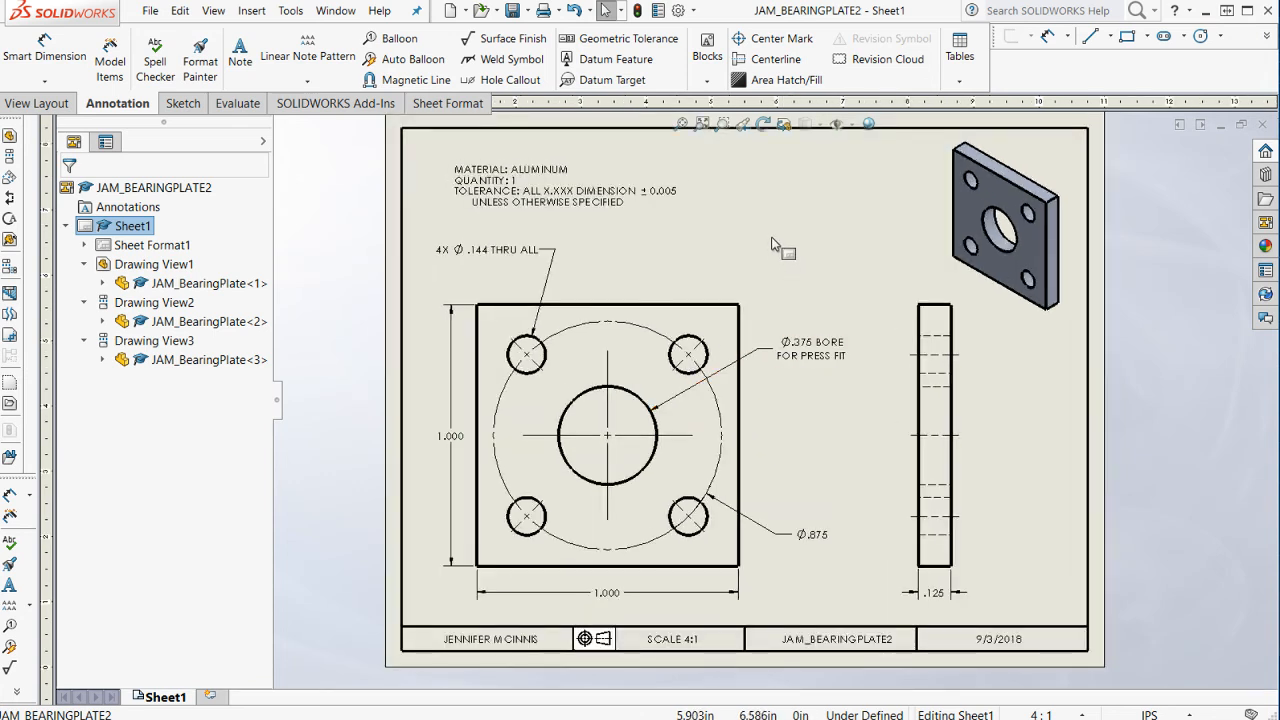